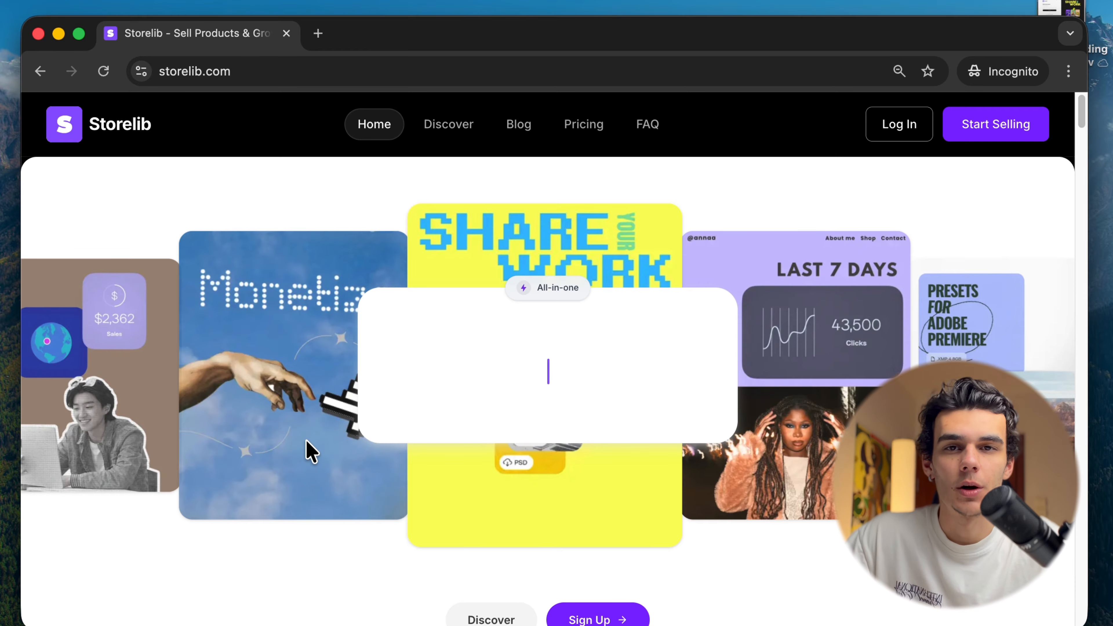
# - Look through the Storelib homepage down to the pricing plans and start the store sign-up
pyautogui.scroll(-20, 306, 441)
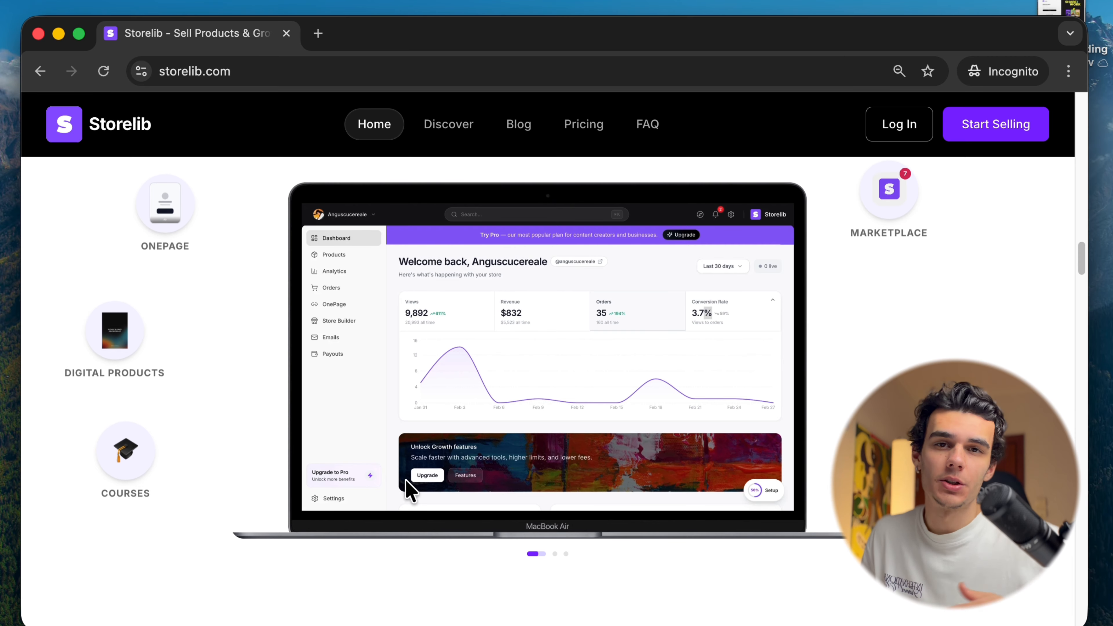
pyautogui.scroll(-10, 596, 566)
pyautogui.scroll(-15, 533, 551)
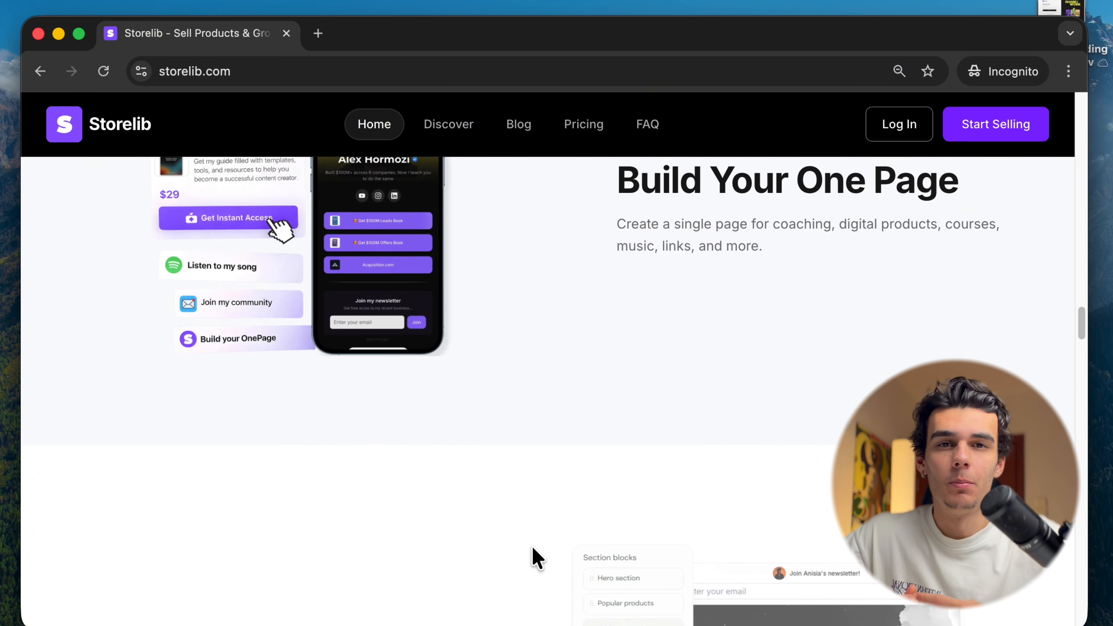
pyautogui.scroll(-5, 538, 559)
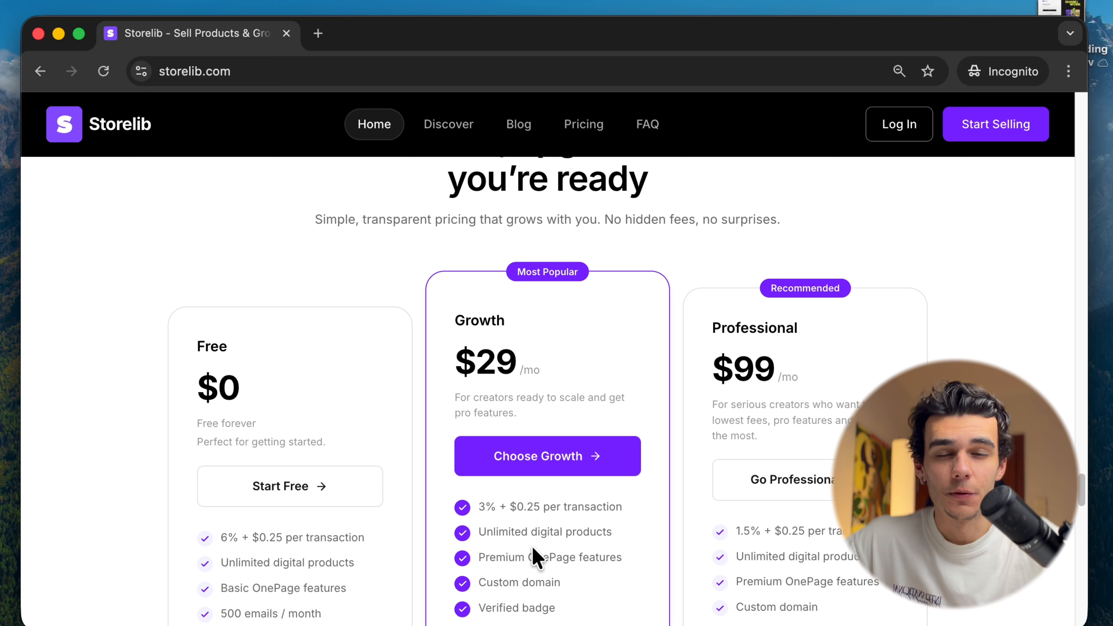
pyautogui.scroll(-1, 537, 559)
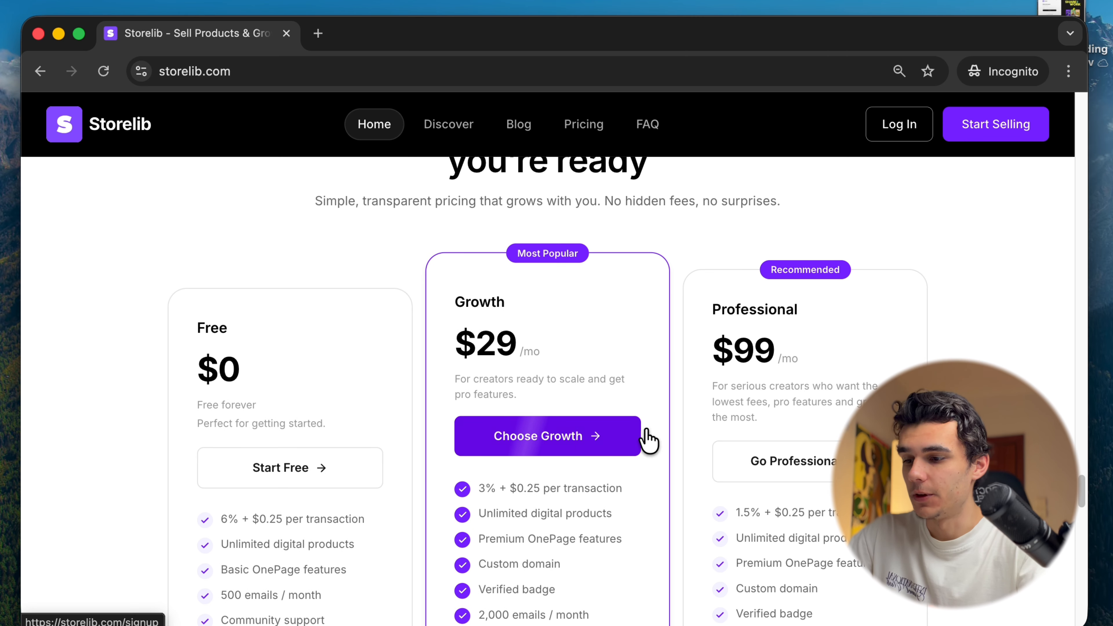
pyautogui.click(428, 375)
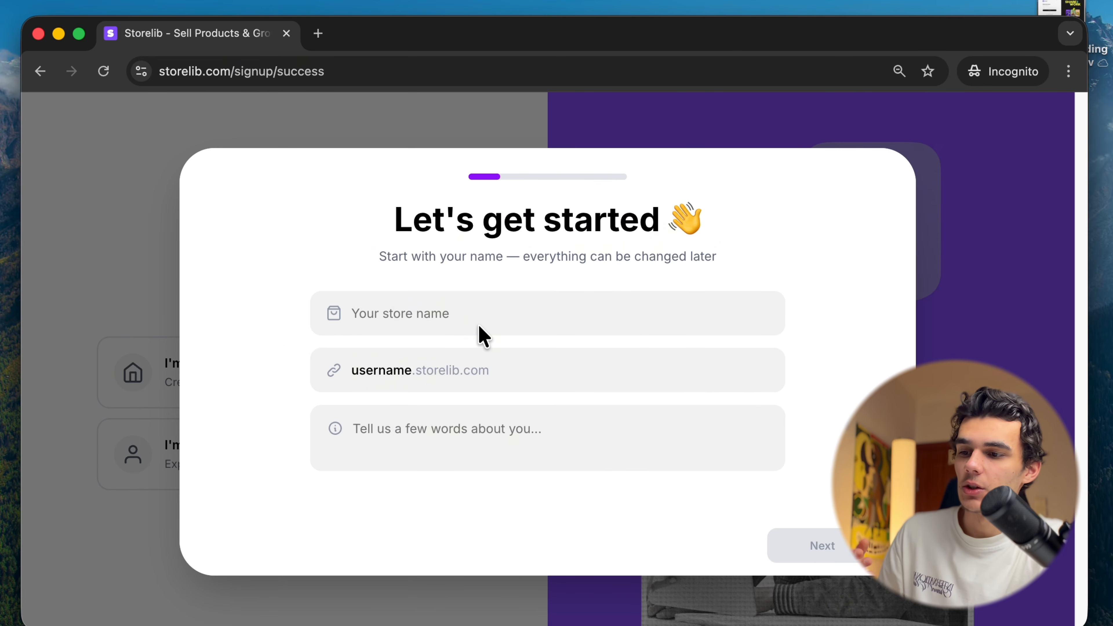
# - Enter the store name, describe the store as "Creator & Digital product seller", and continue to the store category
pyautogui.click(477, 314)
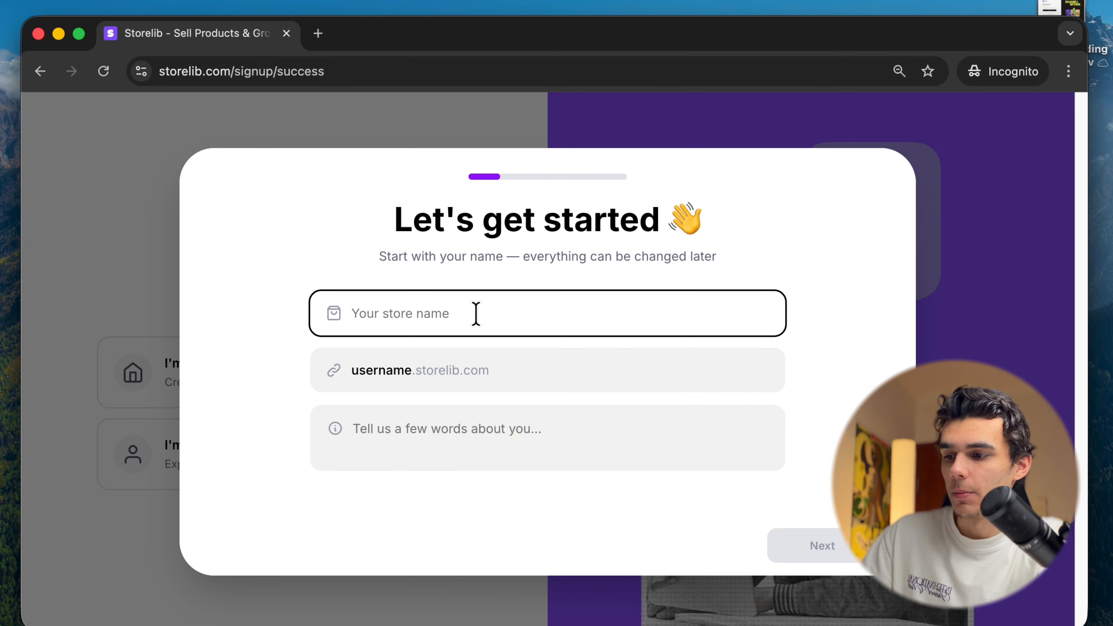
pyautogui.write('Andrew Rullz')
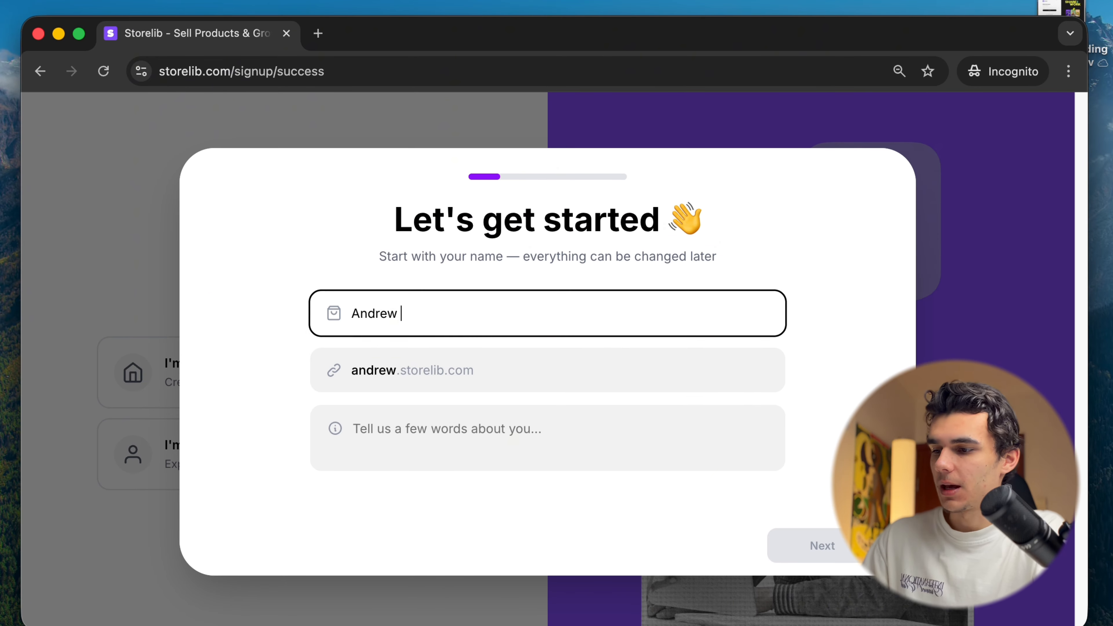
pyautogui.click(496, 419)
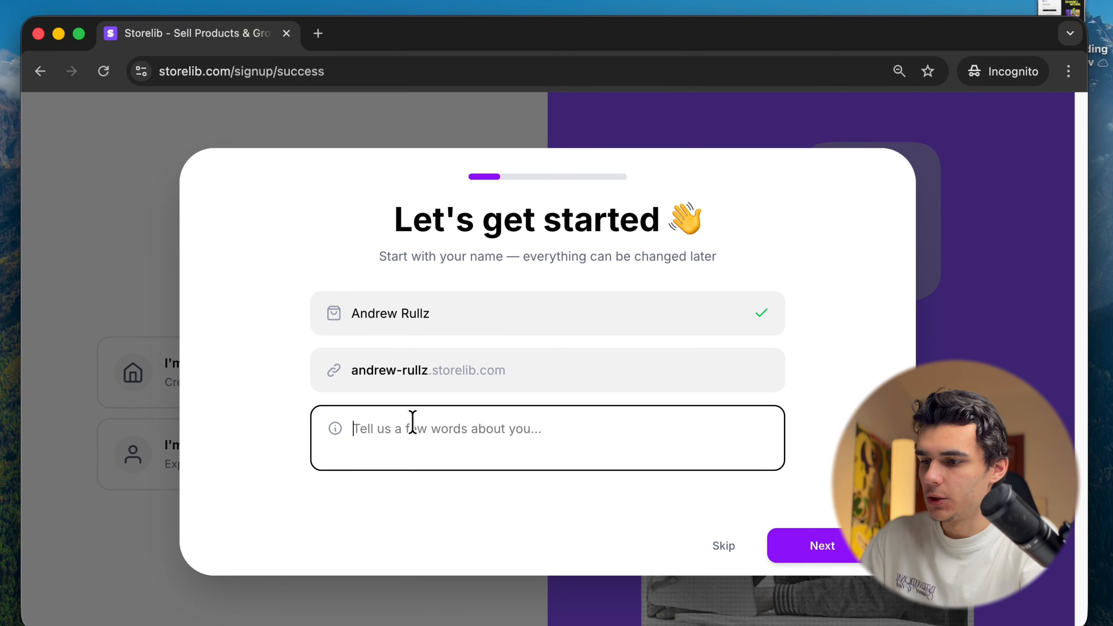
pyautogui.write('Creator & Digital product seller')
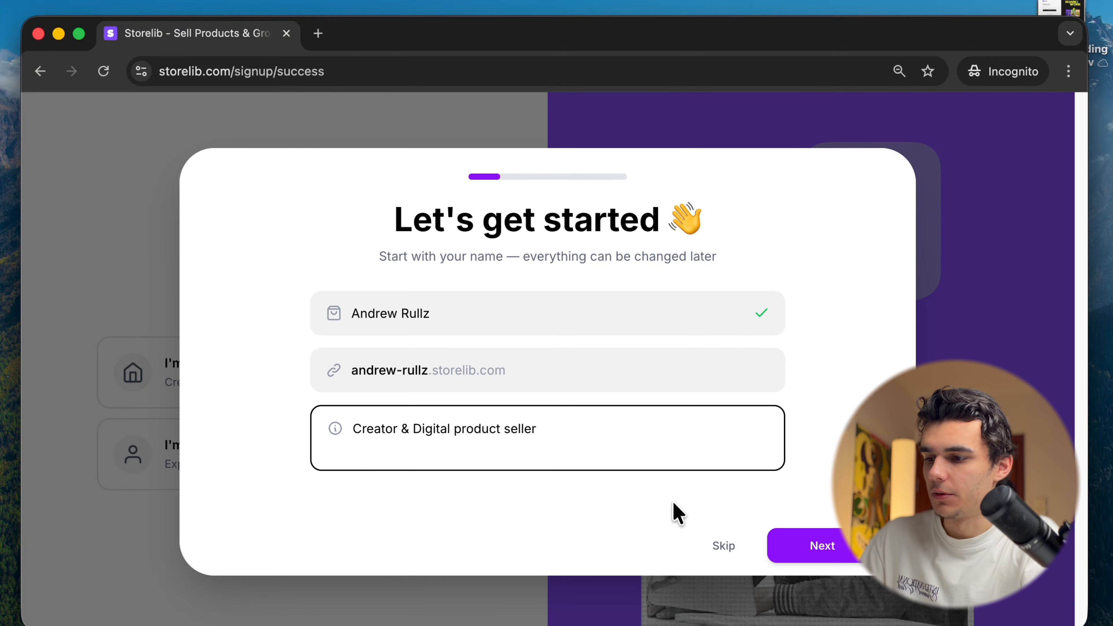
pyautogui.click(804, 550)
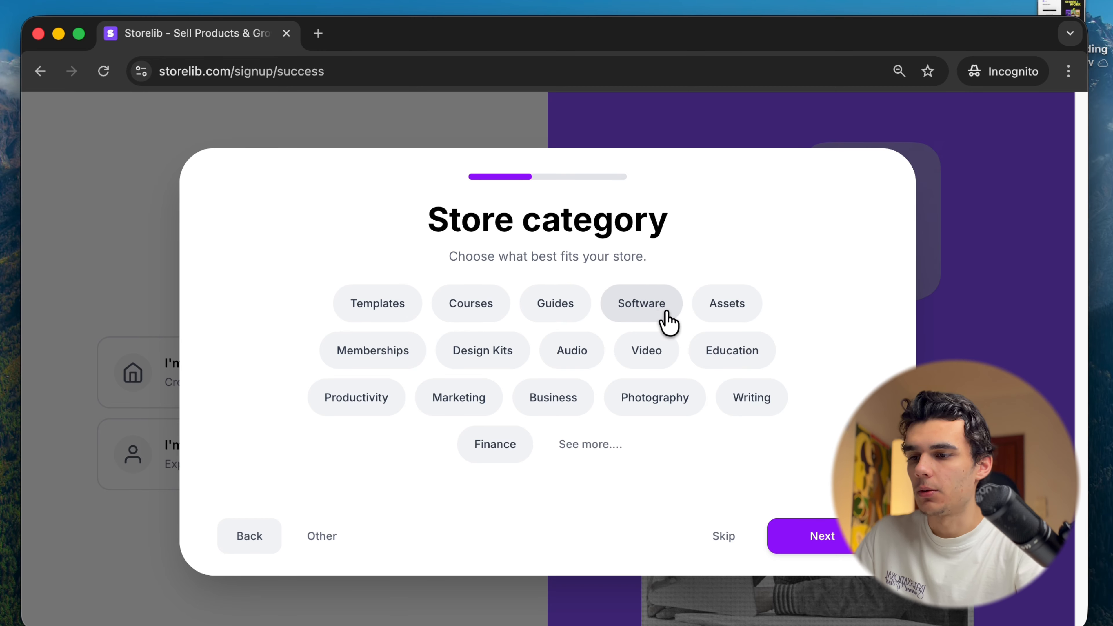
# - Choose Assets as the store category and fill in the Instagram and TikTok usernames
pyautogui.click(726, 303)
pyautogui.click(823, 535)
pyautogui.click(585, 310)
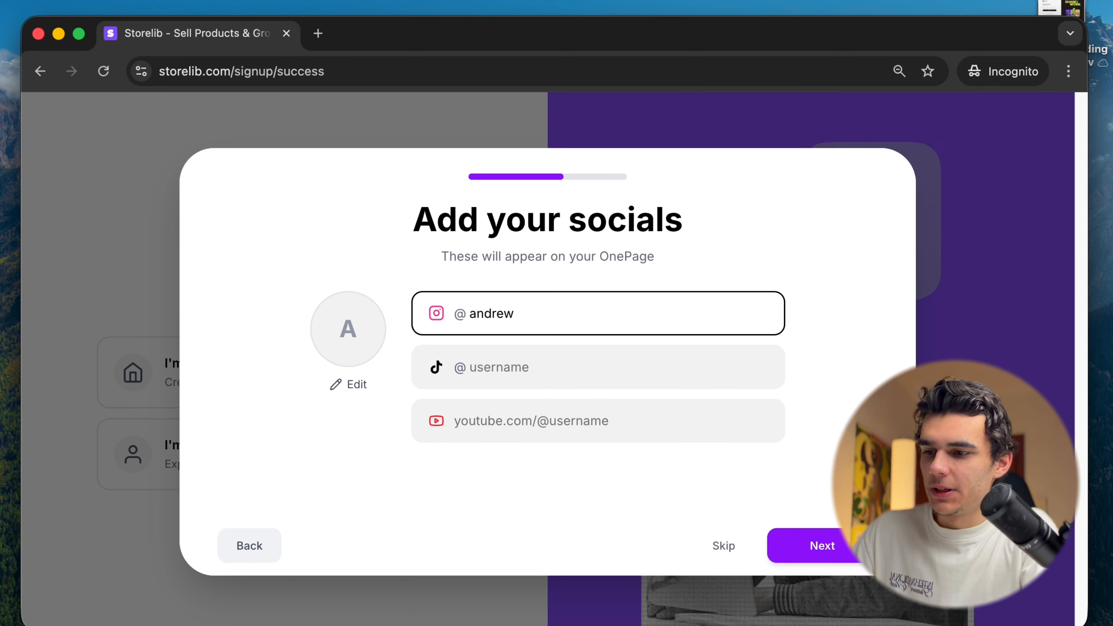
pyautogui.click(594, 365)
pyautogui.write('andrew.rullz')
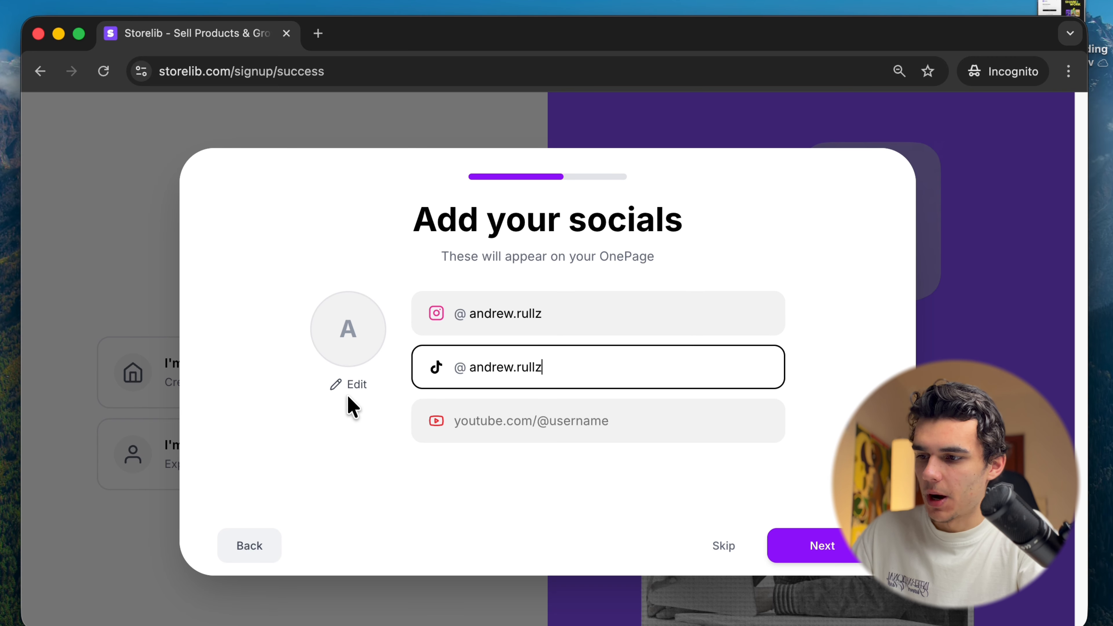
# - Upload 135.png as the profile picture, crop it to a large square around the face, and continue to the plans
pyautogui.click(349, 398)
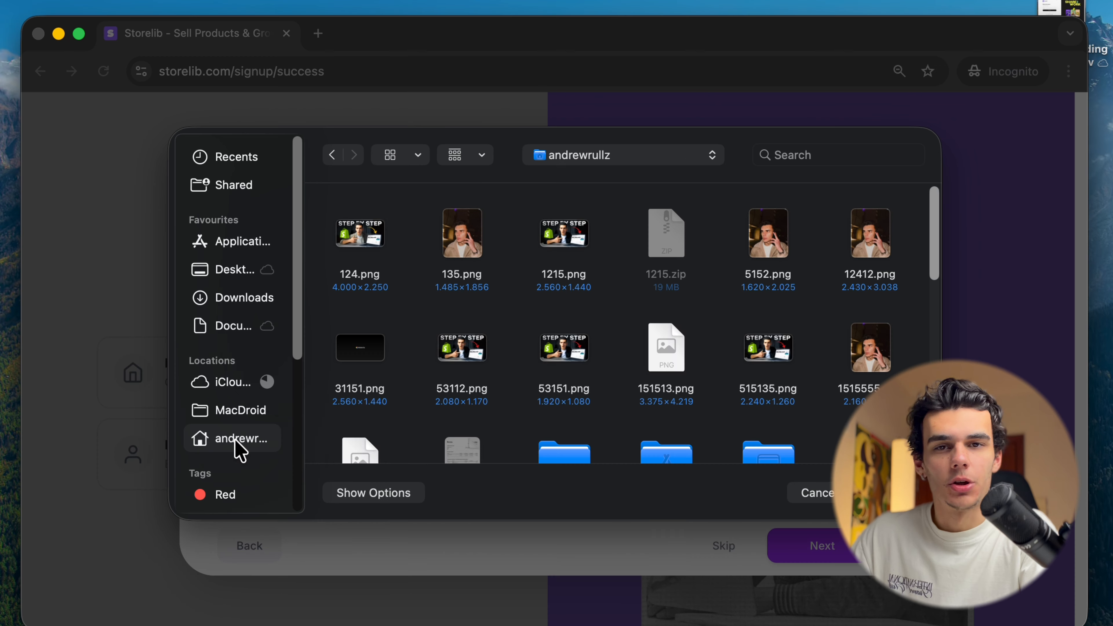
pyautogui.doubleClick(460, 231)
pyautogui.moveTo(534, 368); pyautogui.dragTo(519, 360)
pyautogui.moveTo(604, 419); pyautogui.dragTo(683, 498)
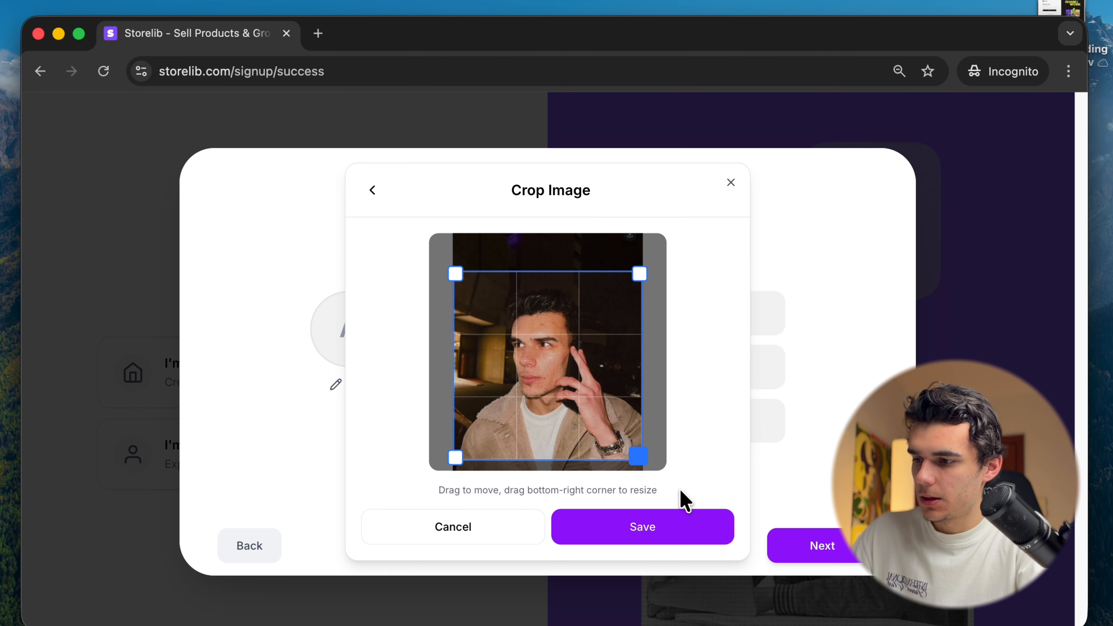
pyautogui.click(622, 524)
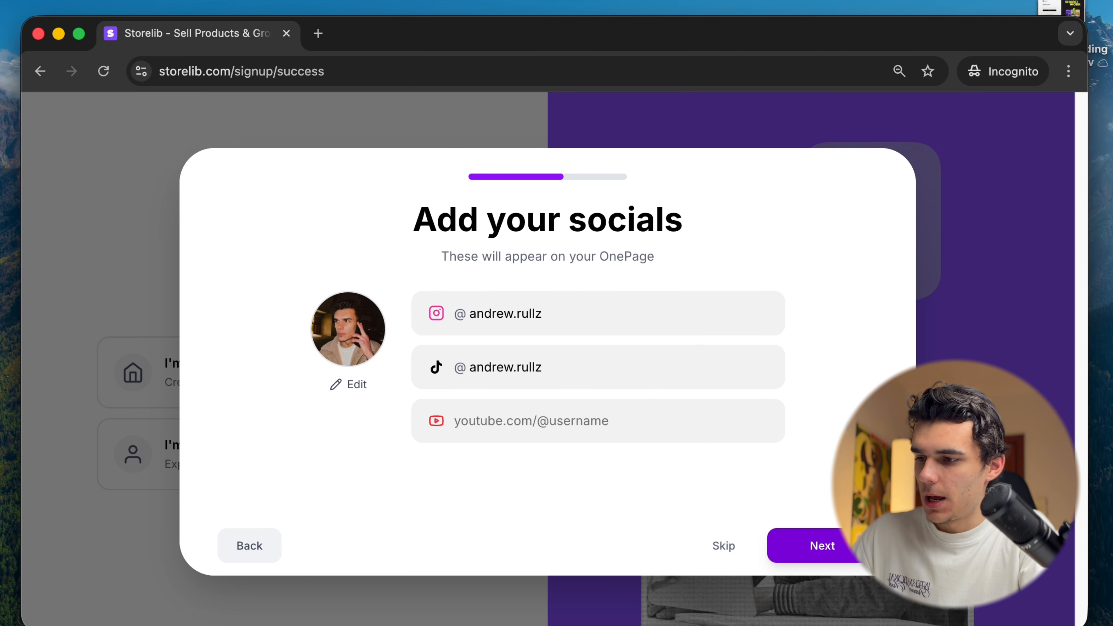
pyautogui.click(789, 546)
# - Compare the subscription plans and start with the Free plan
pyautogui.scroll(-2, 434, 373)
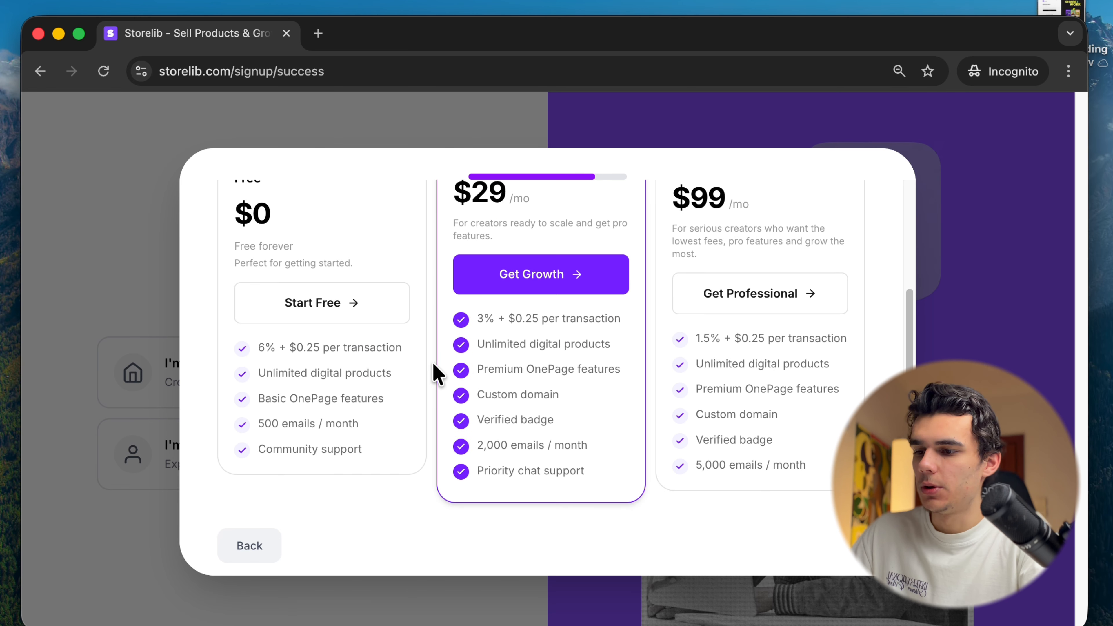
pyautogui.scroll(2, 435, 372)
pyautogui.click(360, 462)
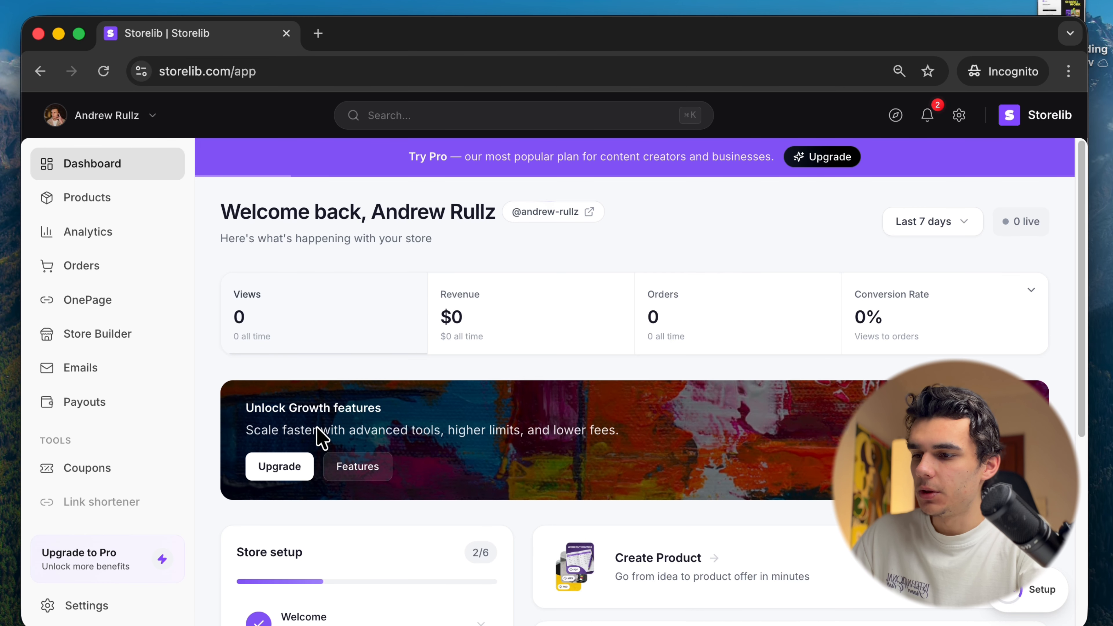
# - Expand the dashboard statistics, view the revenue and orders charts, and collapse them with Views selected
pyautogui.click(1030, 291)
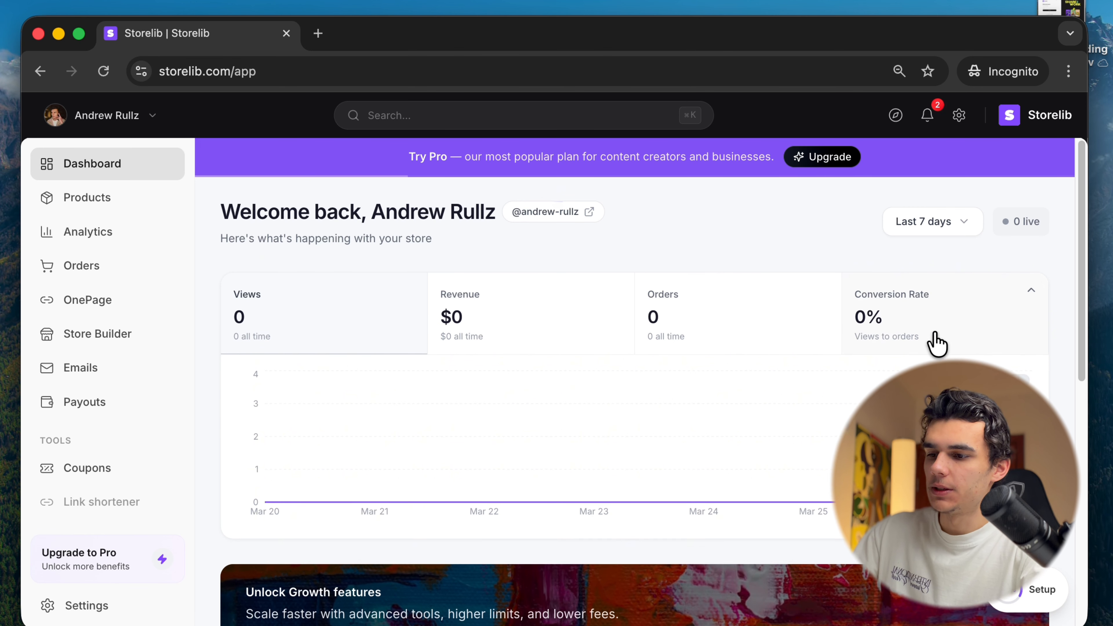
pyautogui.click(482, 322)
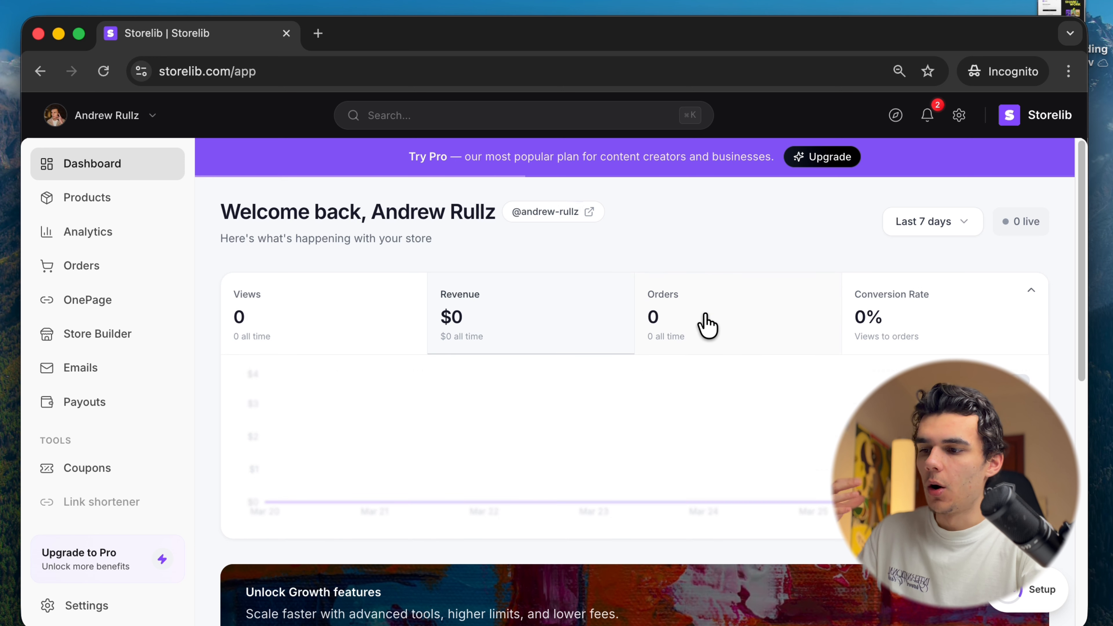
pyautogui.click(708, 326)
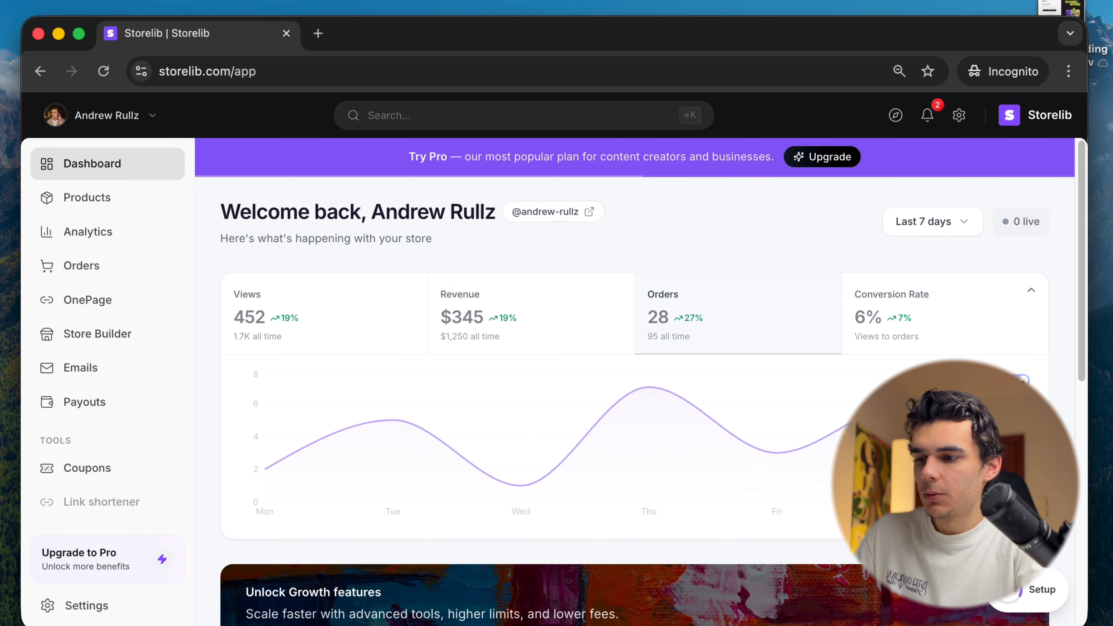
pyautogui.click(1030, 290)
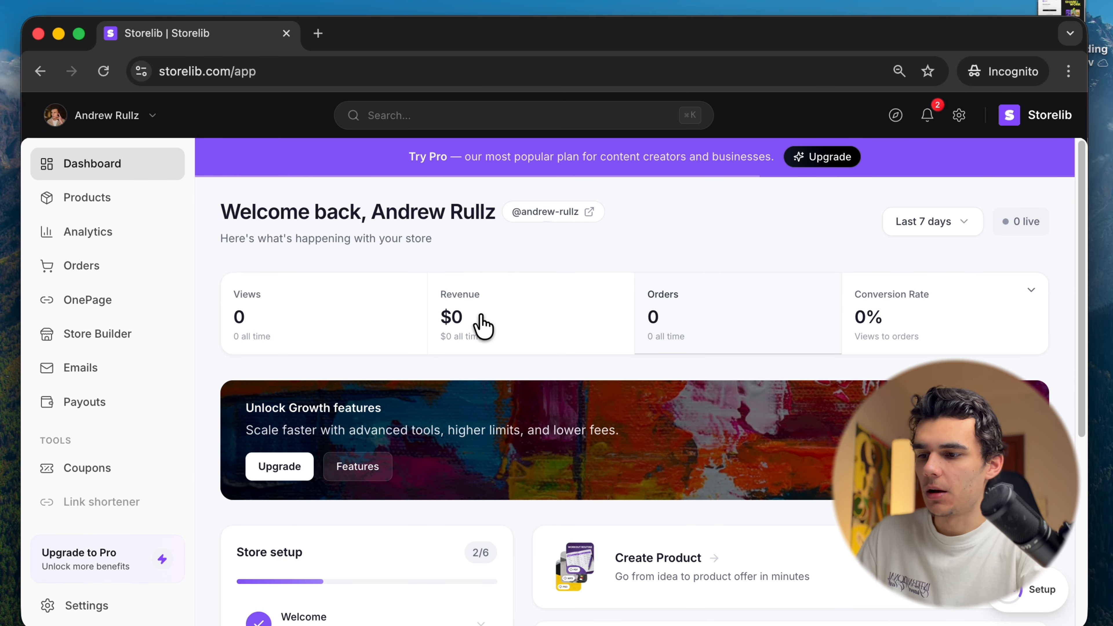
pyautogui.click(348, 326)
pyautogui.click(1031, 289)
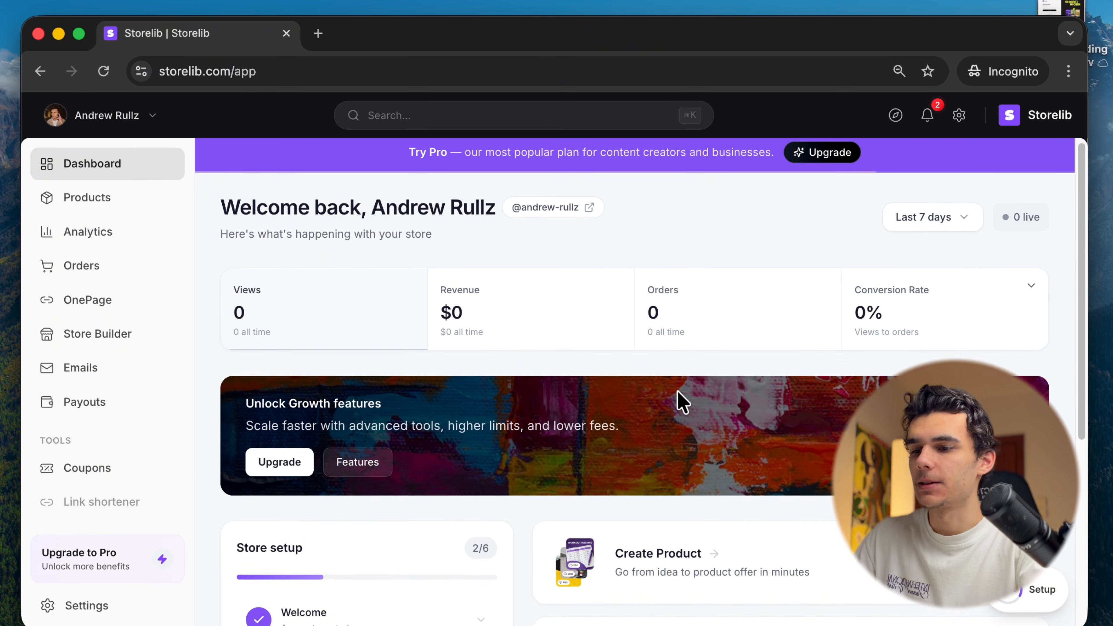
# - Examine the store setup checklist and the shortcut cards on the dashboard
pyautogui.scroll(-5, 682, 401)
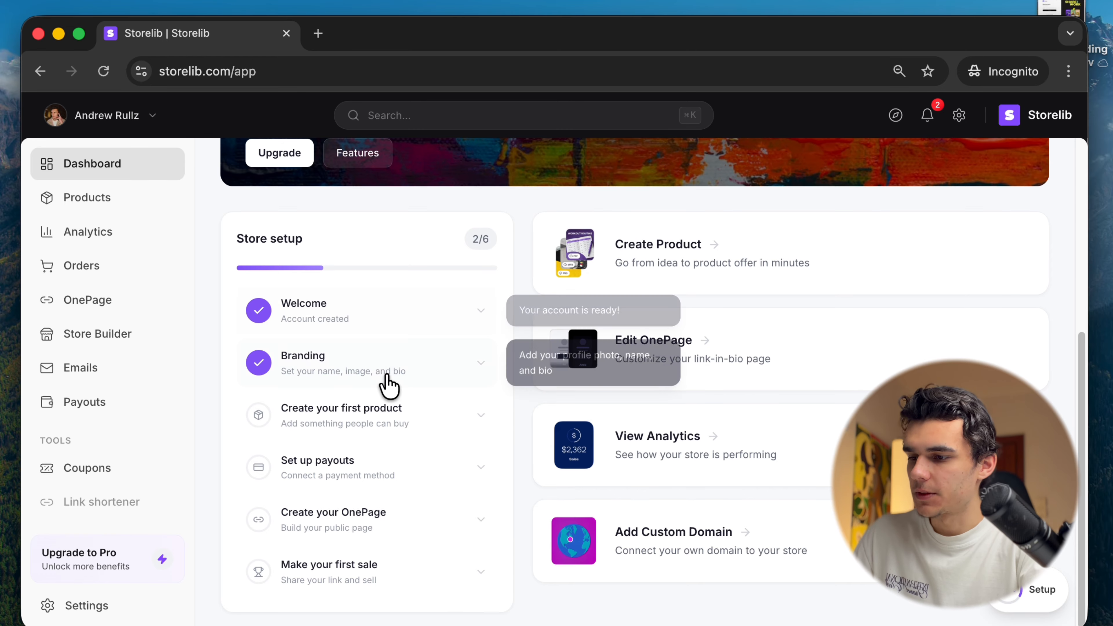
pyautogui.scroll(5, 377, 285)
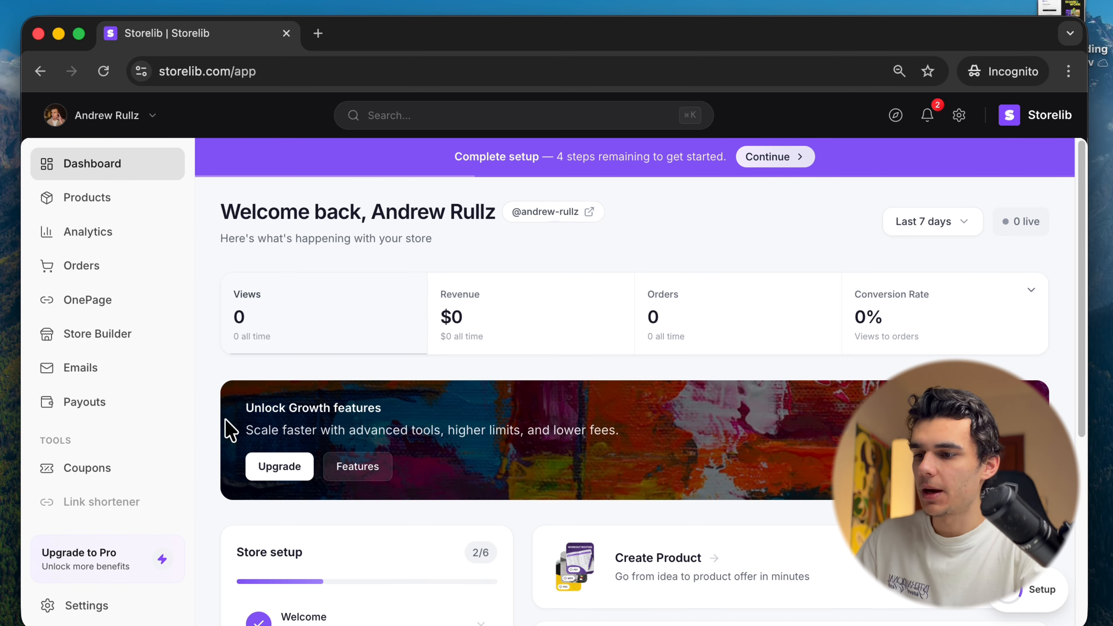
pyautogui.scroll(-5, 385, 435)
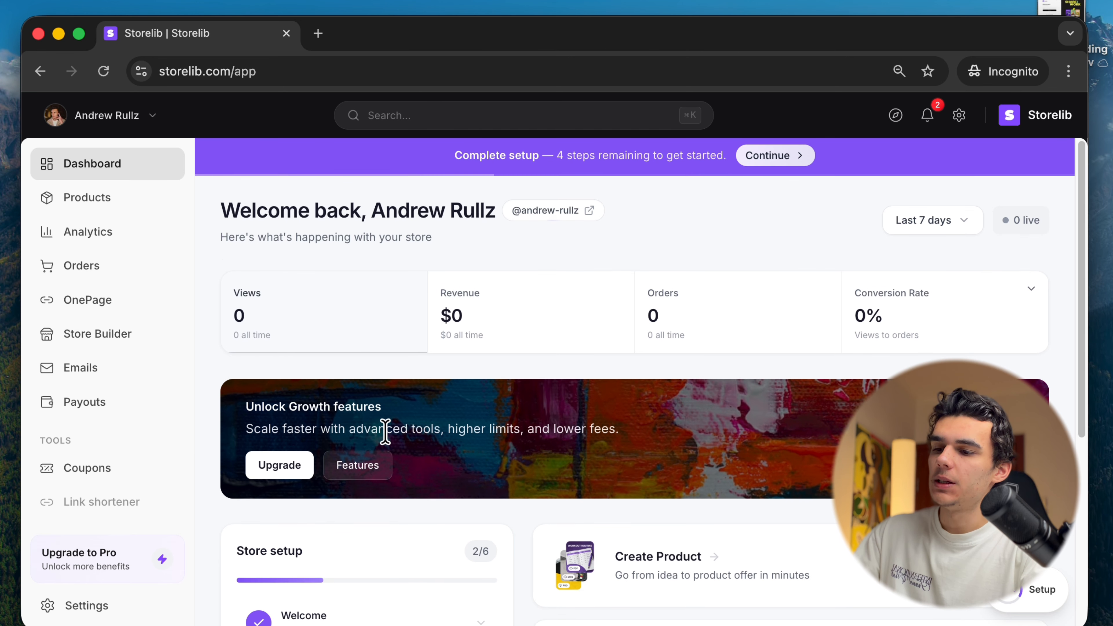
pyautogui.scroll(-5, 385, 435)
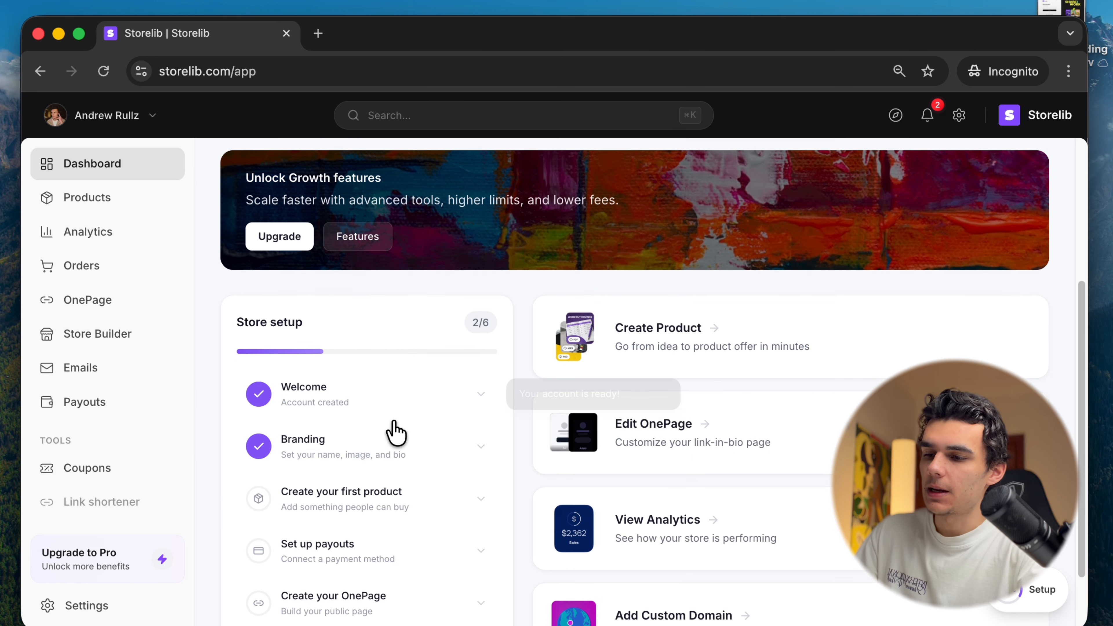
pyautogui.scroll(-1, 396, 432)
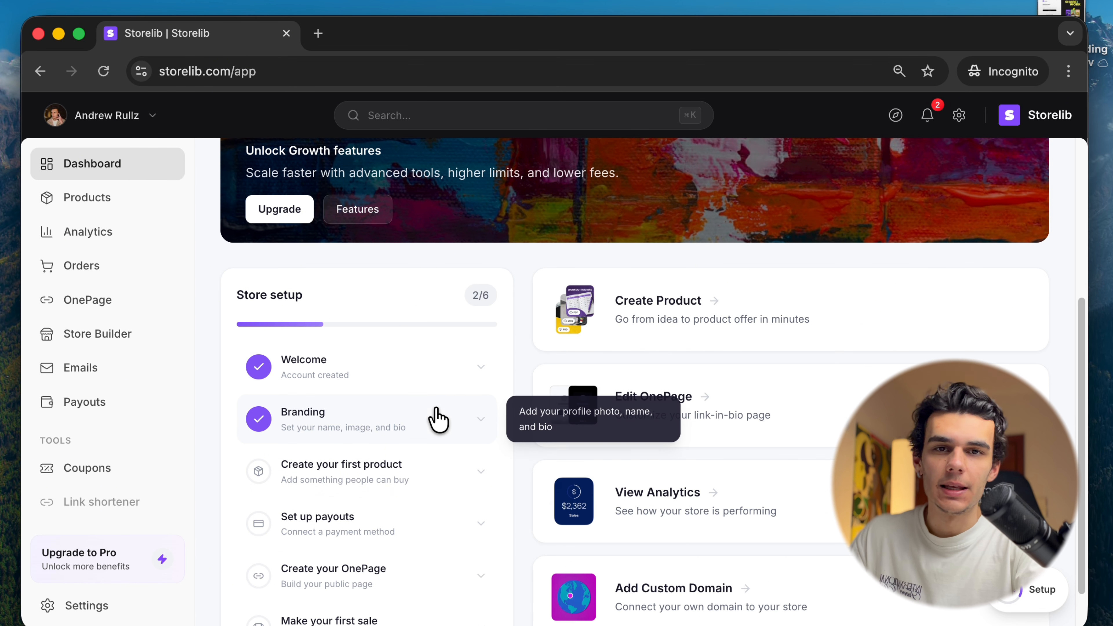
pyautogui.scroll(6, 456, 410)
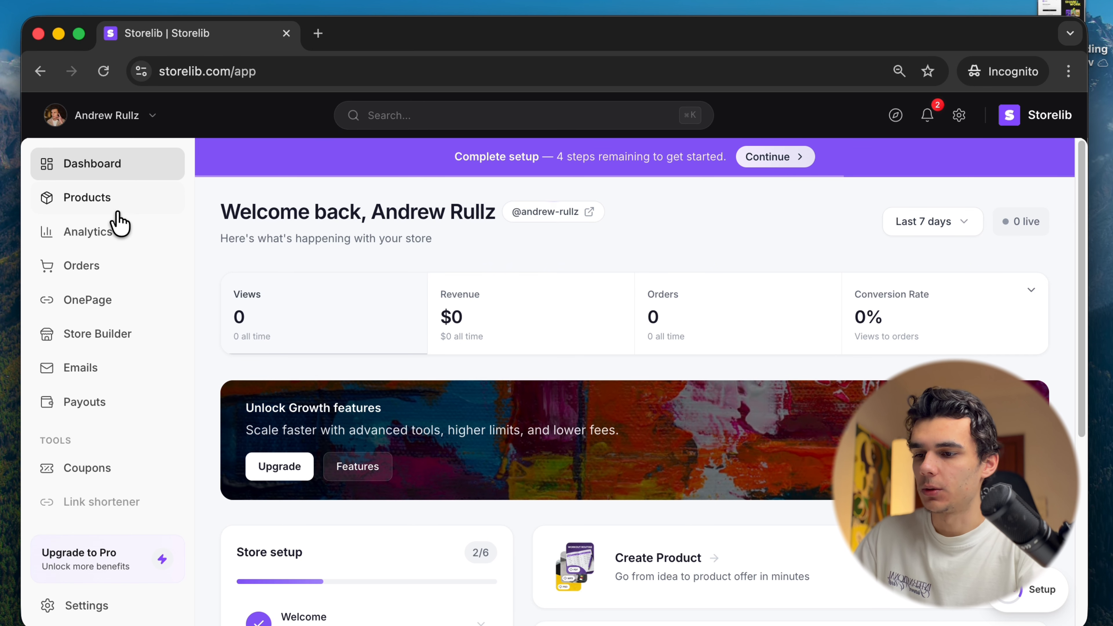
# - Start a new product and title it "CineTone Lightroom Presets Pack 1000 Cinematic Film Looks"
pyautogui.click(103, 206)
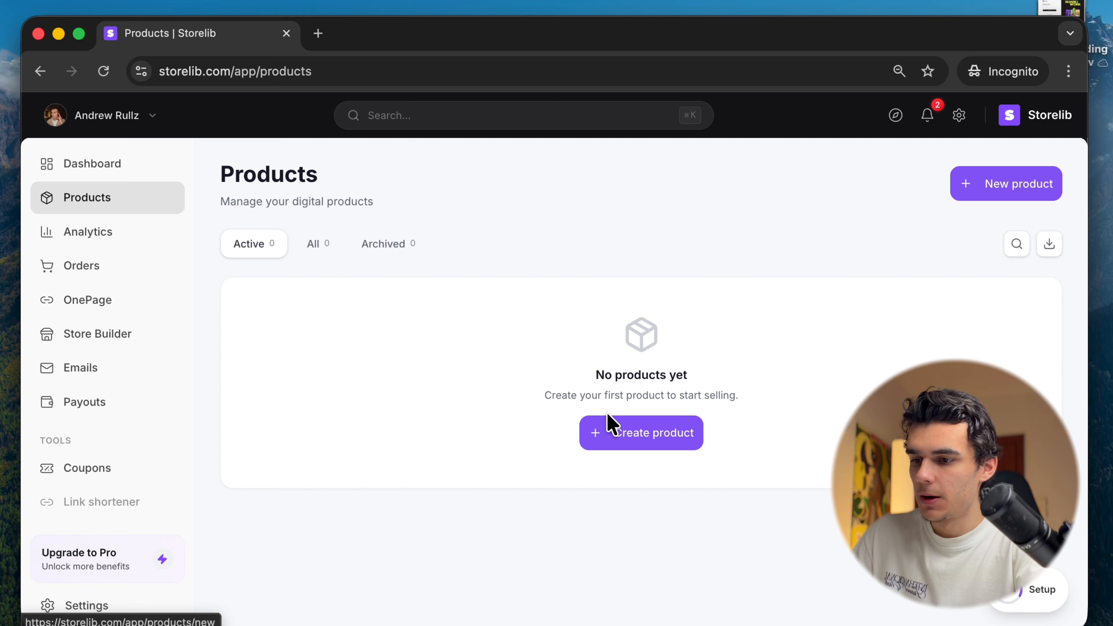
pyautogui.click(991, 188)
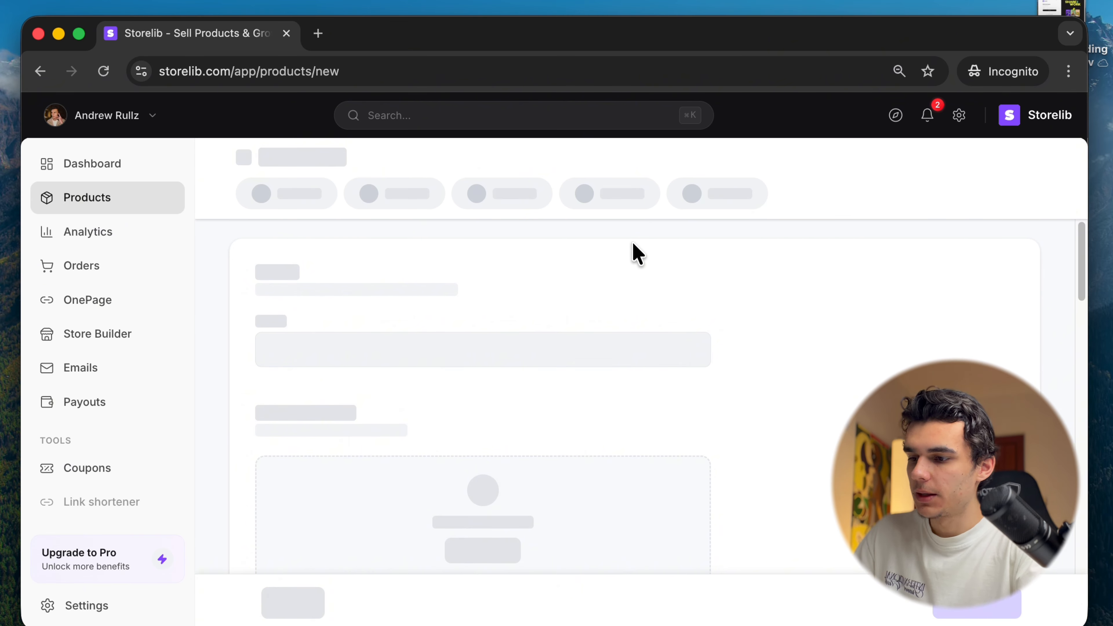
pyautogui.click(452, 354)
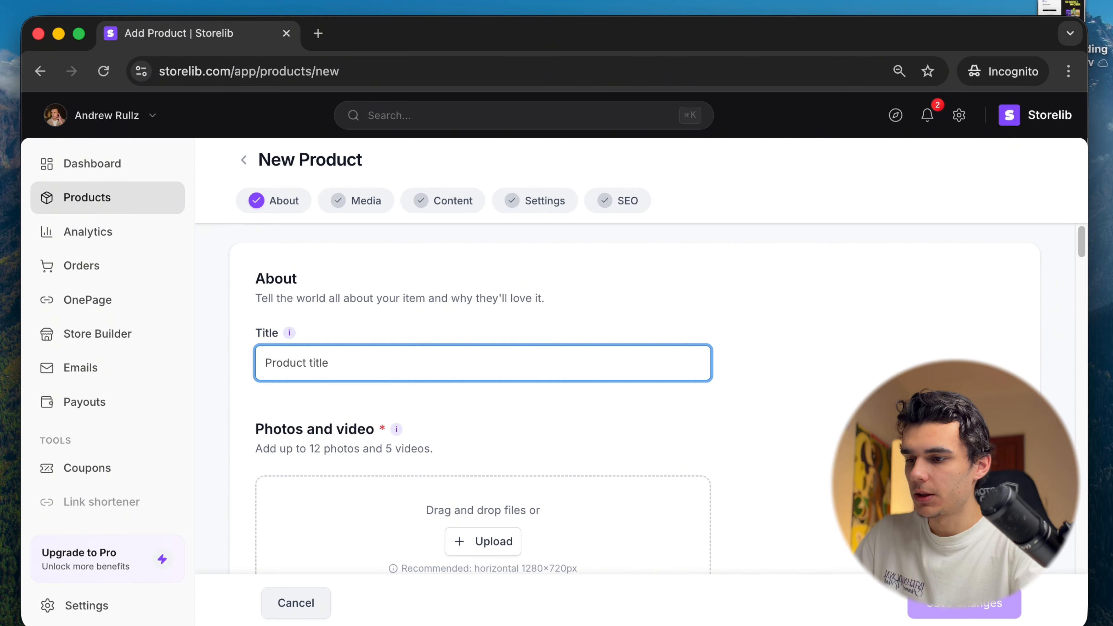
pyautogui.press('super+Tab')
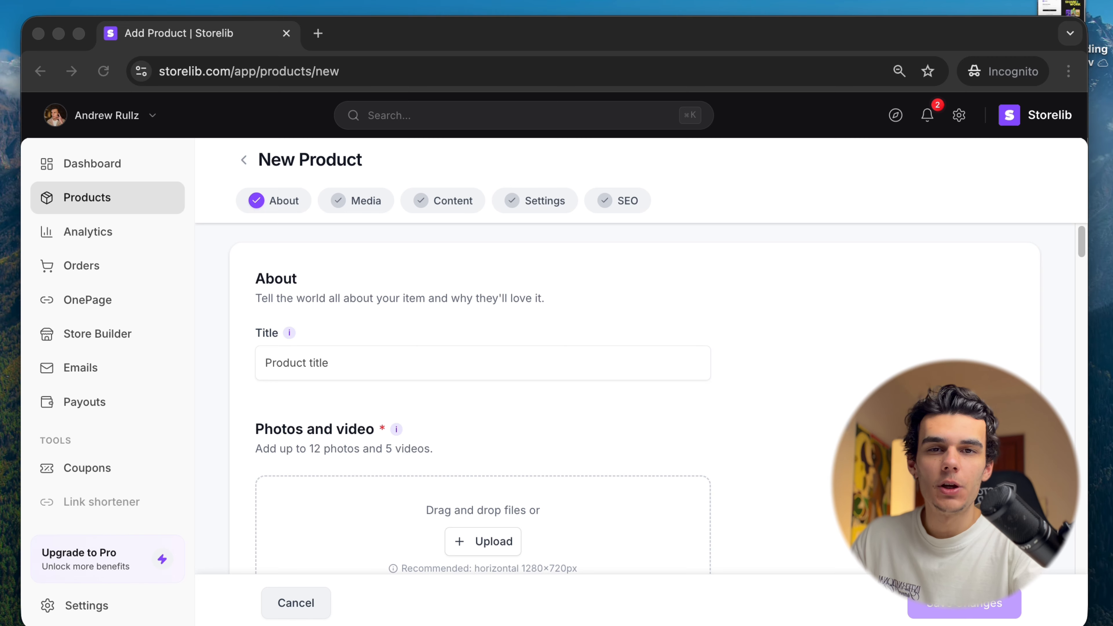
pyautogui.press('super+Tab')
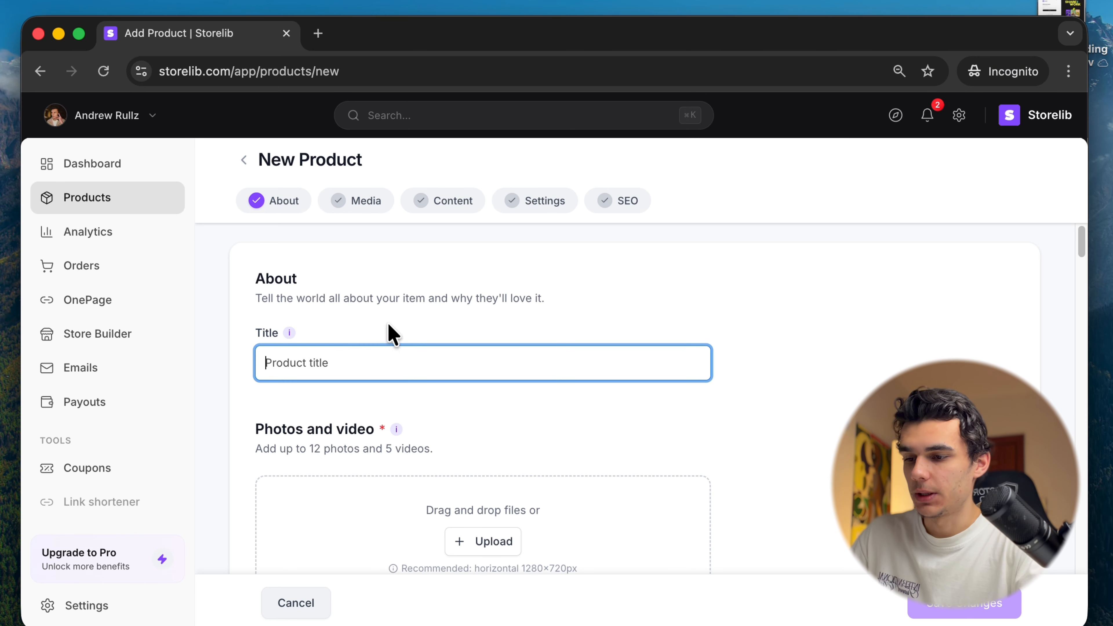
pyautogui.scroll(-3, 388, 360)
pyautogui.scroll(3, 390, 364)
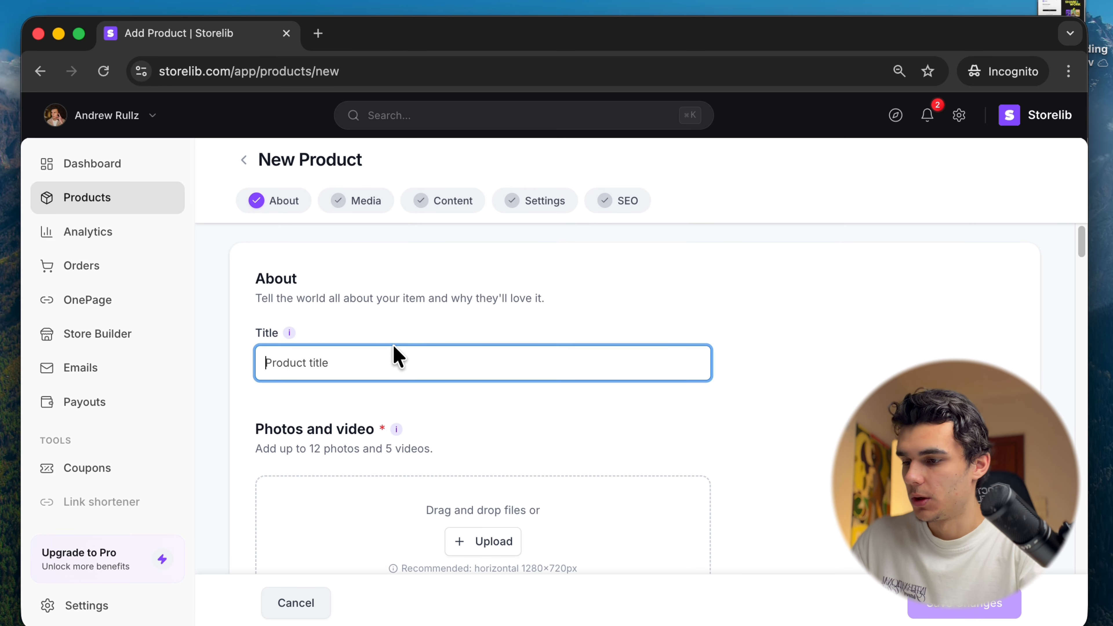
pyautogui.write('CineTone Lightroom Presets Pack 1000 Cinematic Film Looks')
pyautogui.scroll(-5, 360, 373)
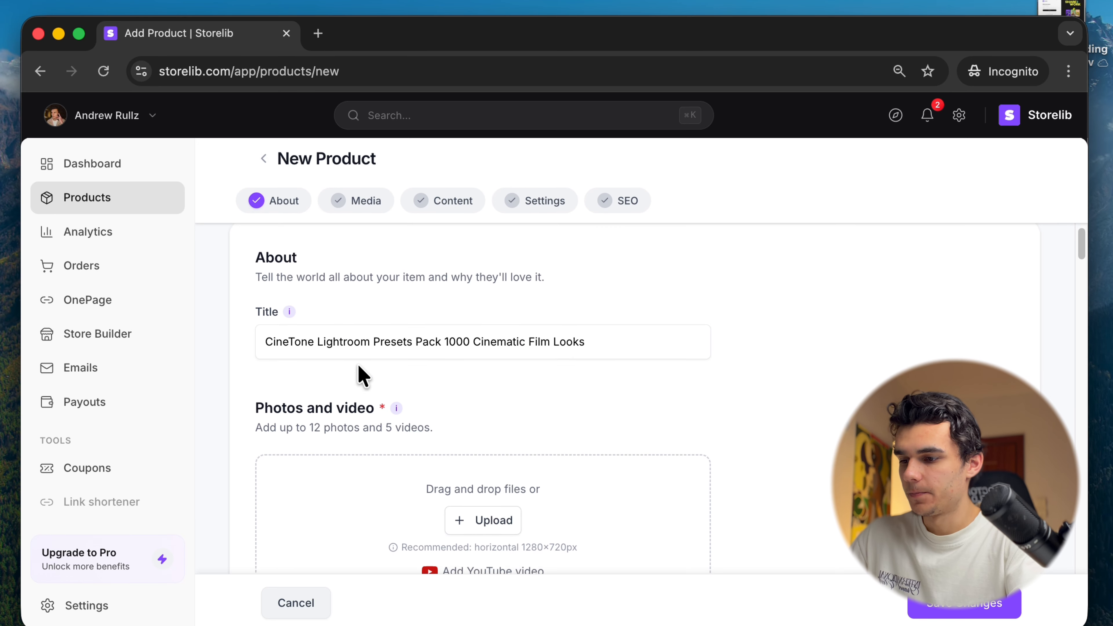
# - Upload "Multiple effects copy.png" and "Multiple effects.png" from the Cinematic Preset Pack folder as the product photos
pyautogui.click(490, 345)
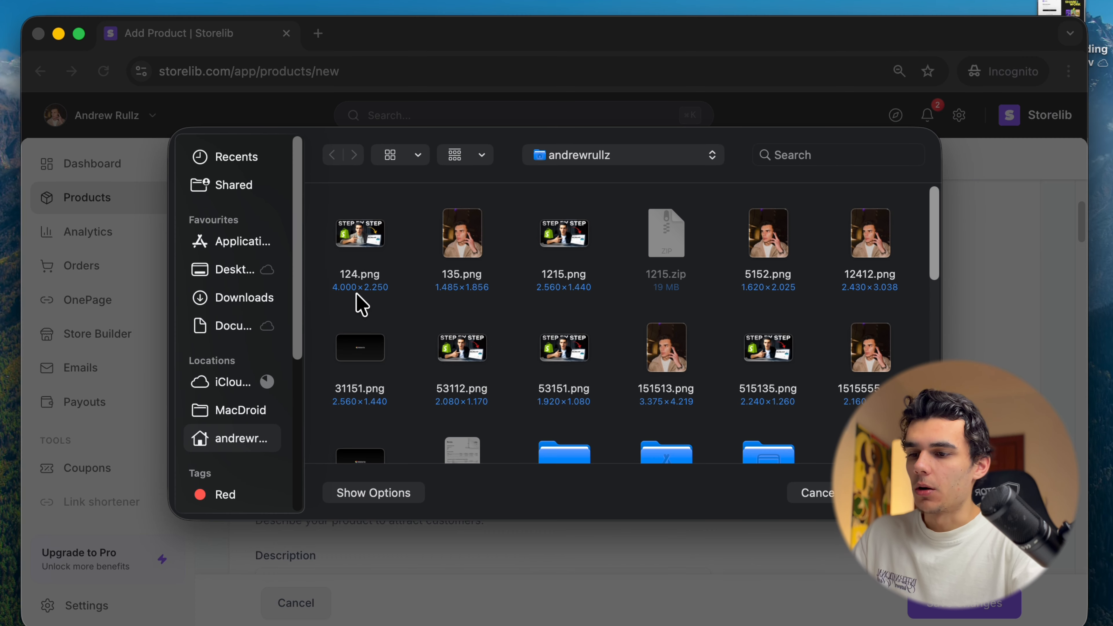
pyautogui.click(243, 274)
pyautogui.doubleClick(570, 233)
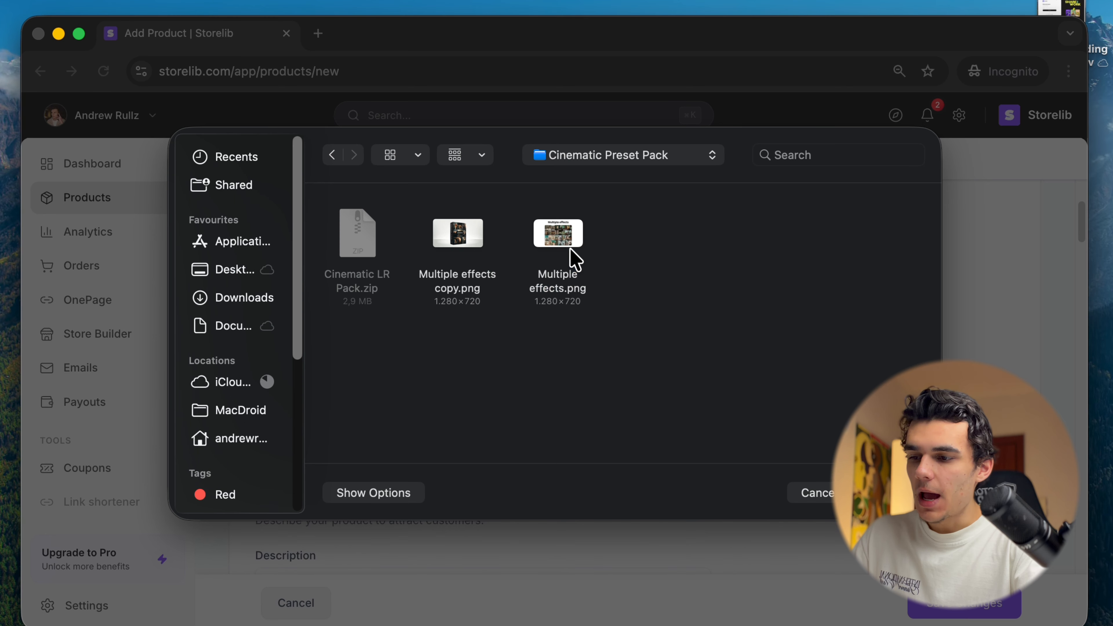
pyautogui.click(460, 245)
pyautogui.keyDown('shift'); pyautogui.click(553, 239); pyautogui.keyUp('shift')
pyautogui.press('Return')
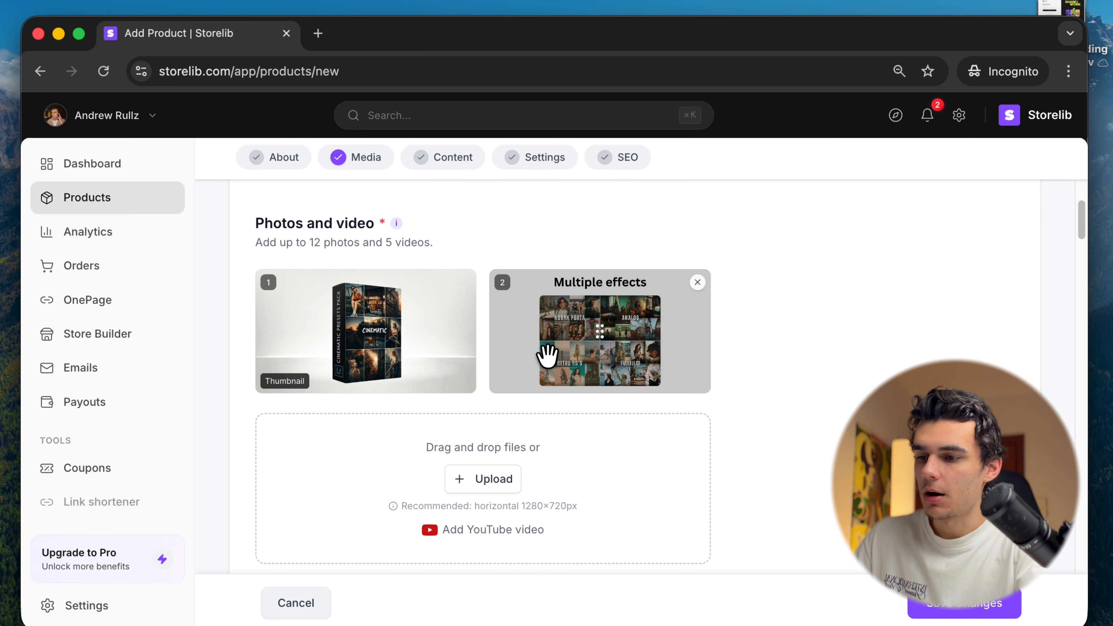
pyautogui.moveTo(546, 348); pyautogui.dragTo(526, 428)
# - Paste the prepared presets pack text into the product description and add a blank line before the "Works for" section
pyautogui.scroll(-9, 515, 418)
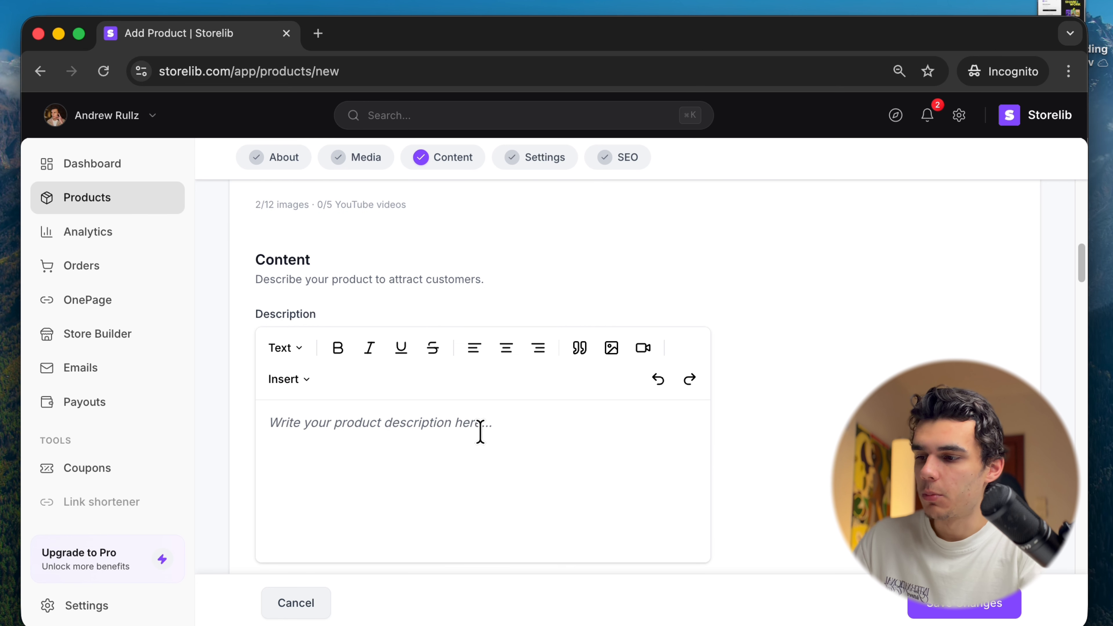
pyautogui.scroll(-2, 746, 377)
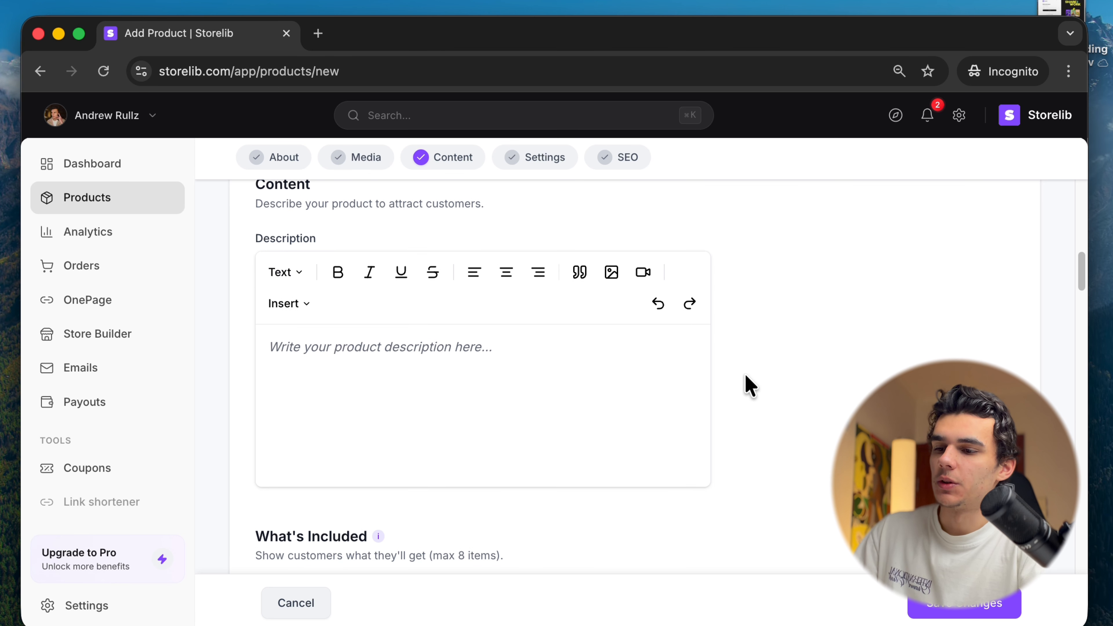
pyautogui.press('super+Tab')
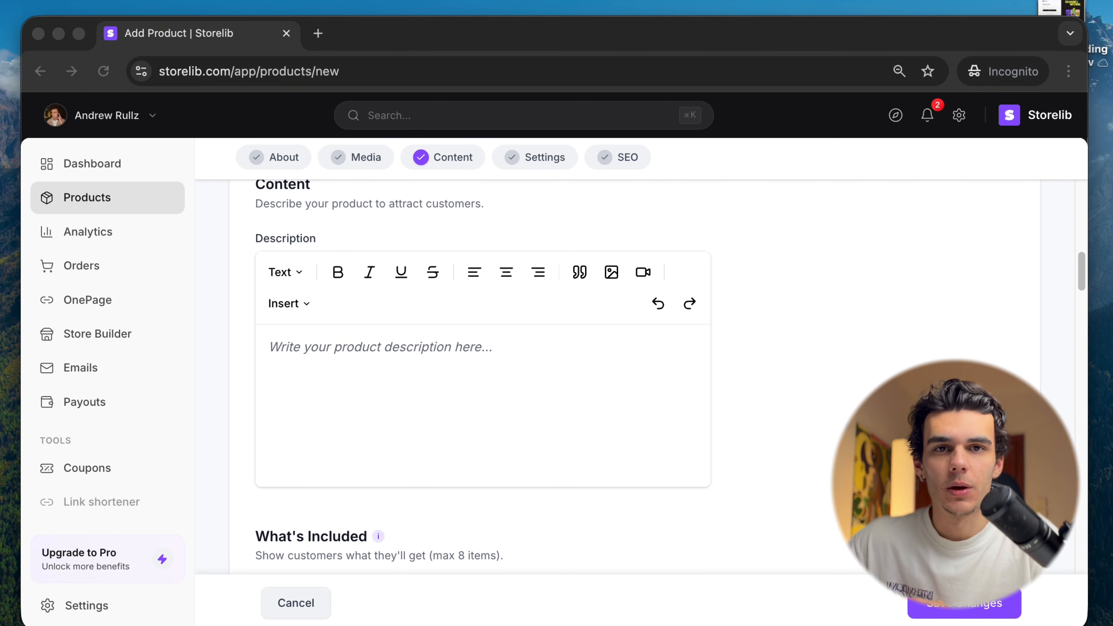
pyautogui.press('super+Tab')
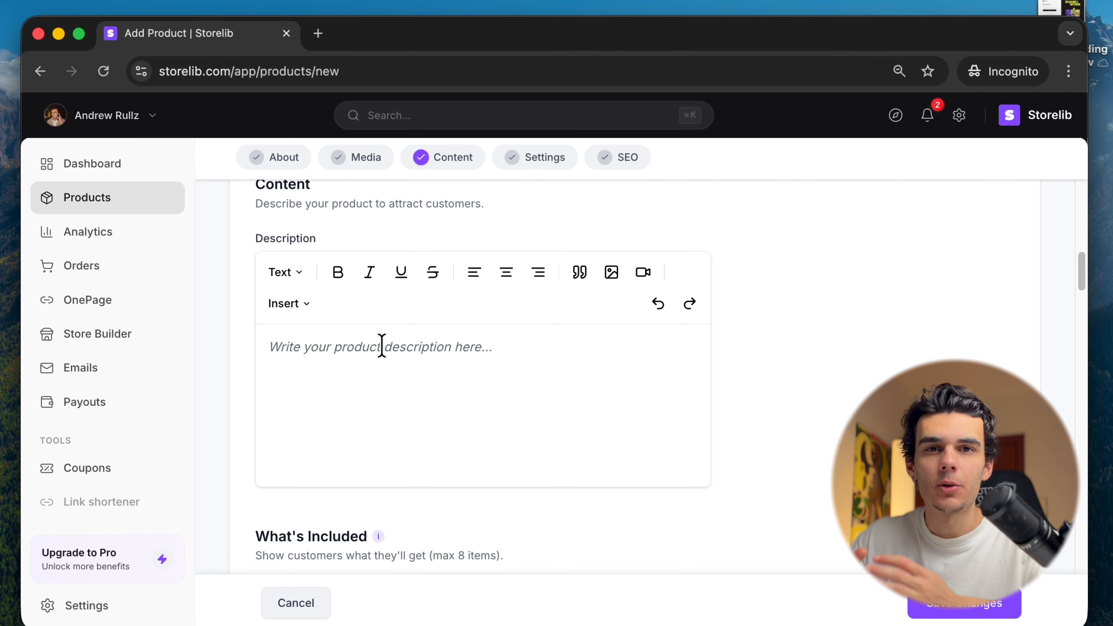
pyautogui.press('super+v')
pyautogui.scroll(10, 418, 357)
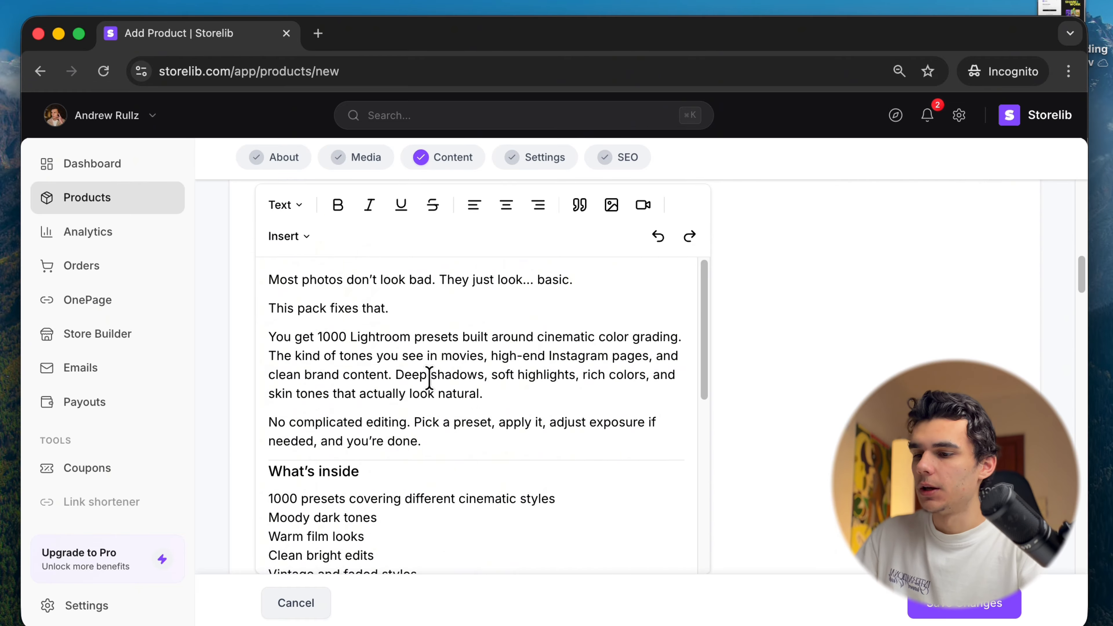
pyautogui.press('Return')
pyautogui.scroll(-7, 465, 439)
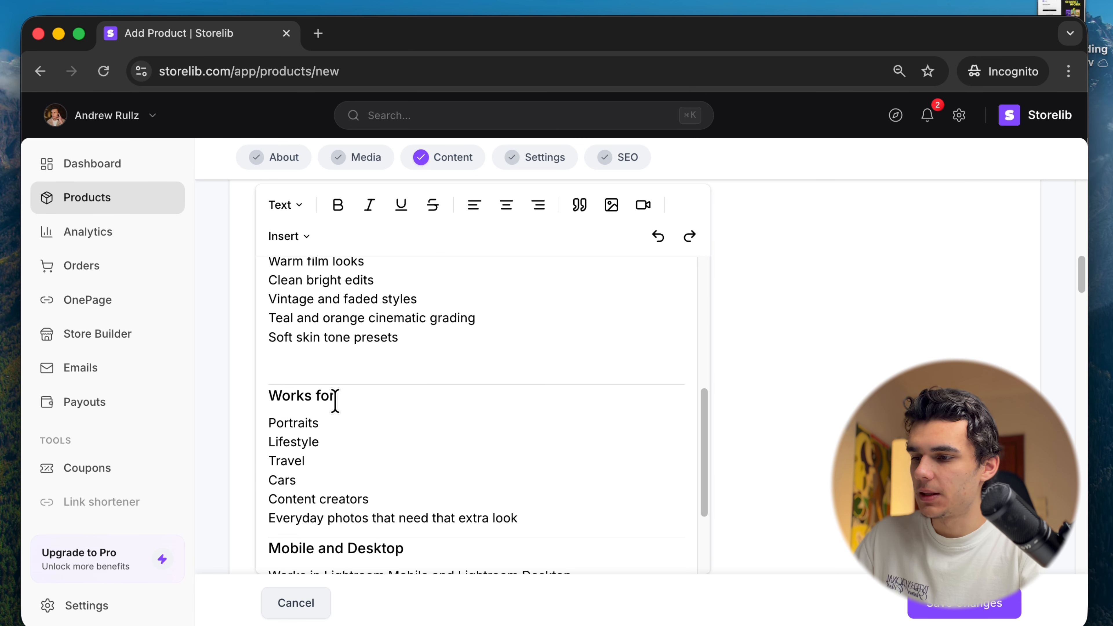
pyautogui.scroll(-3, 336, 400)
# - Add the items "120 Presets" and "PST" to the What's Included list
pyautogui.scroll(-6, 820, 427)
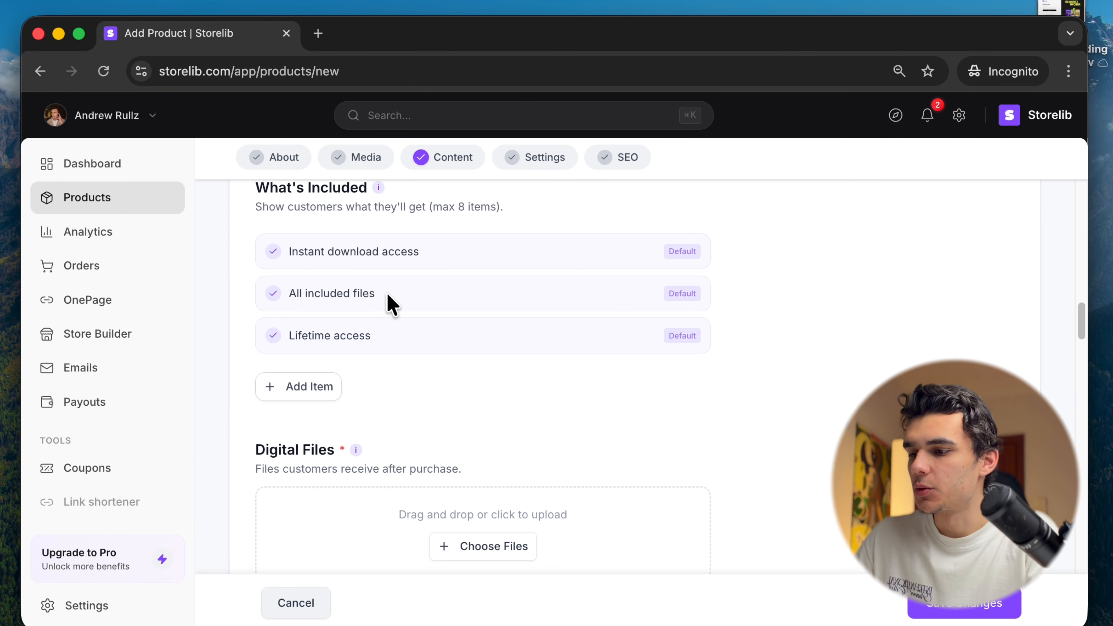
pyautogui.scroll(1, 388, 338)
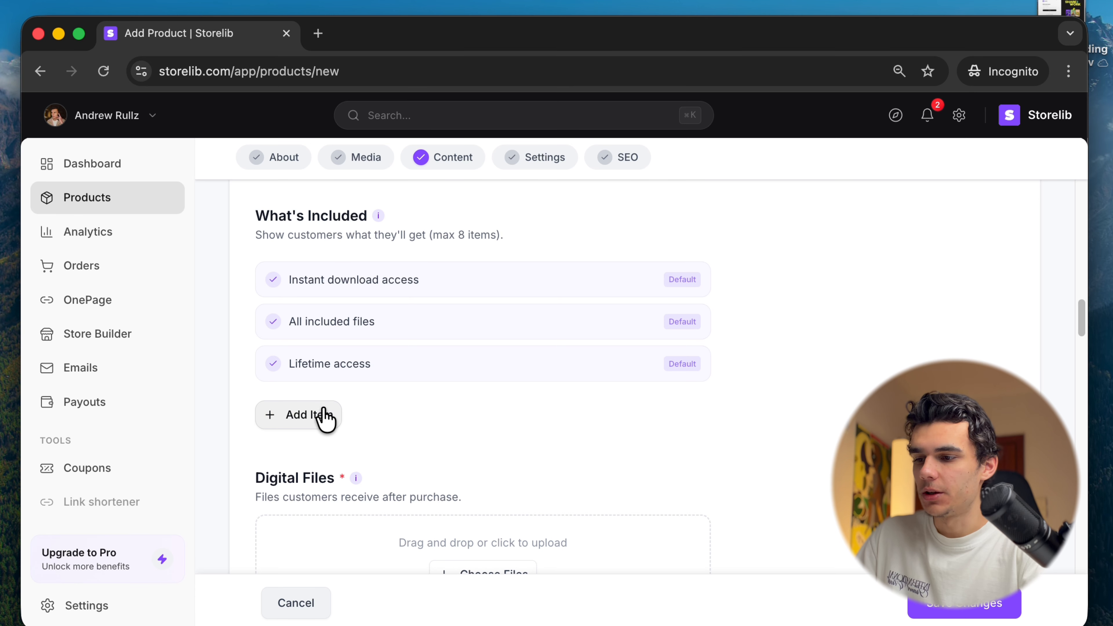
pyautogui.click(325, 420)
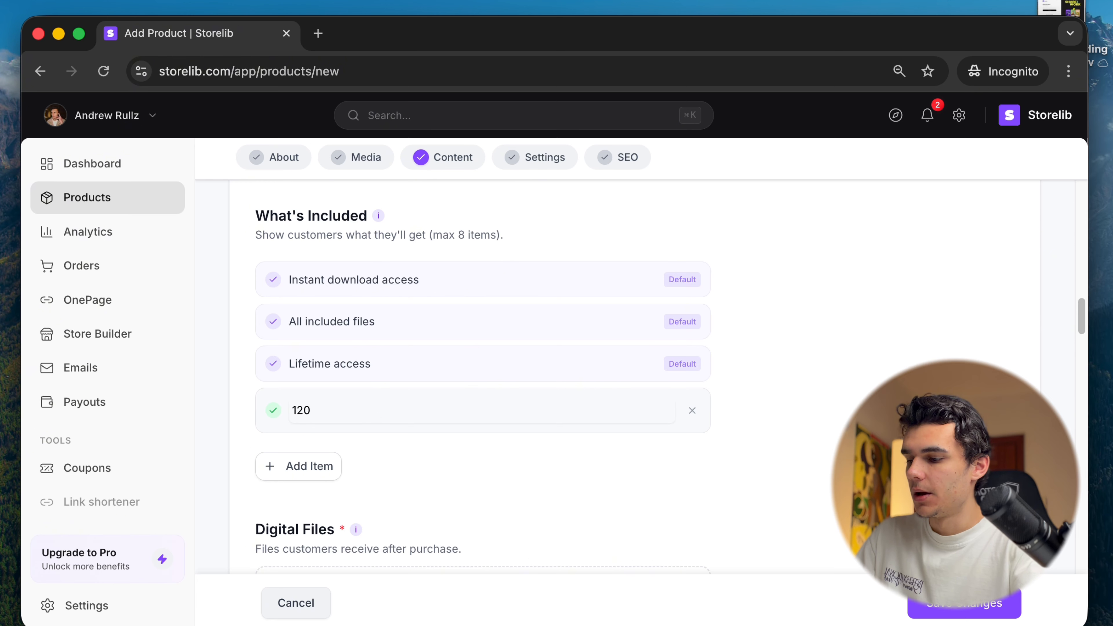
pyautogui.click(333, 460)
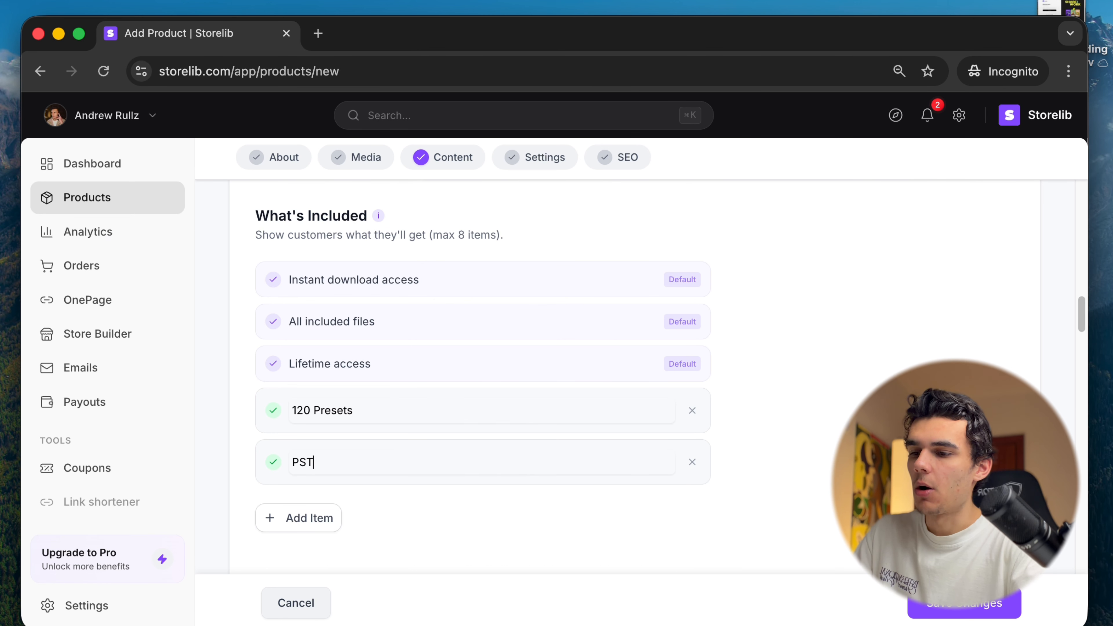
# - Upload "Cinematic LR Pack.zip" as the digital file customers receive
pyautogui.scroll(-8, 477, 464)
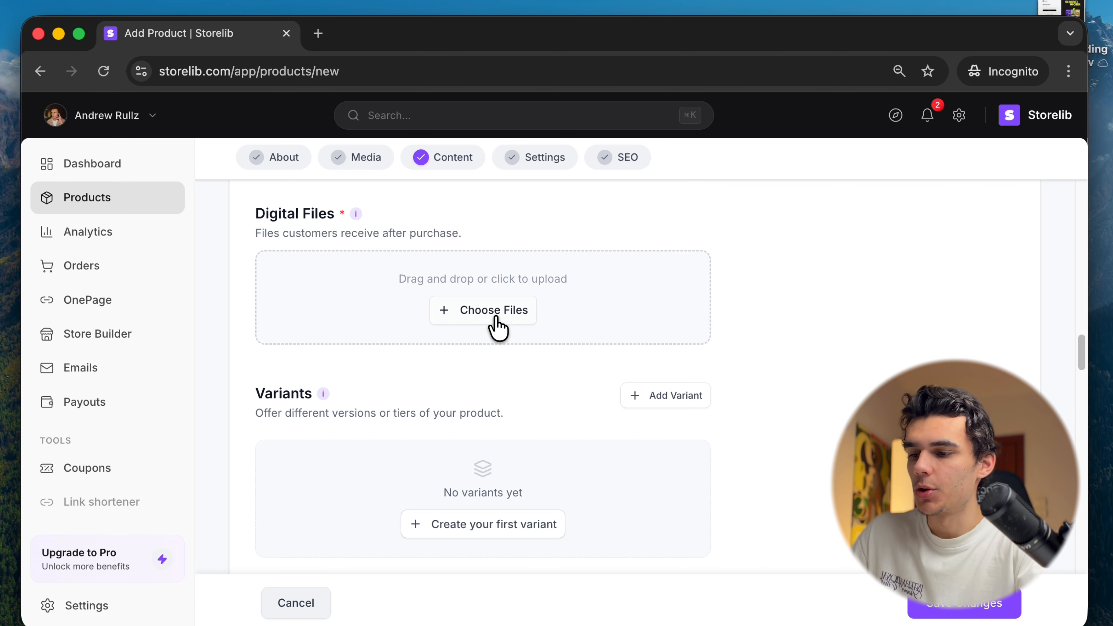
pyautogui.click(499, 315)
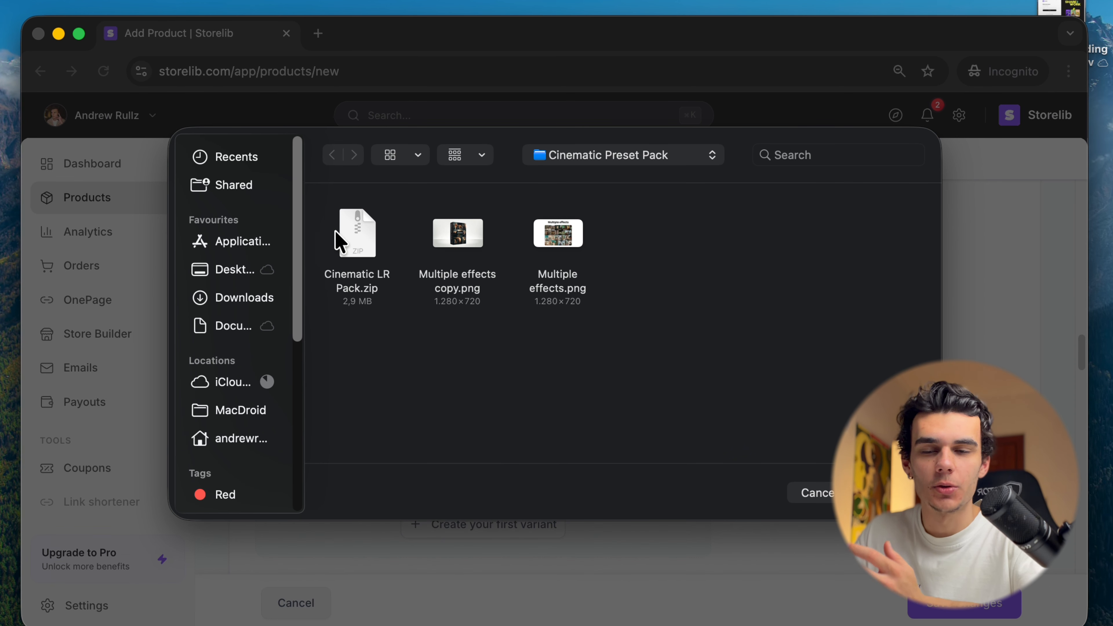
pyautogui.click(347, 241)
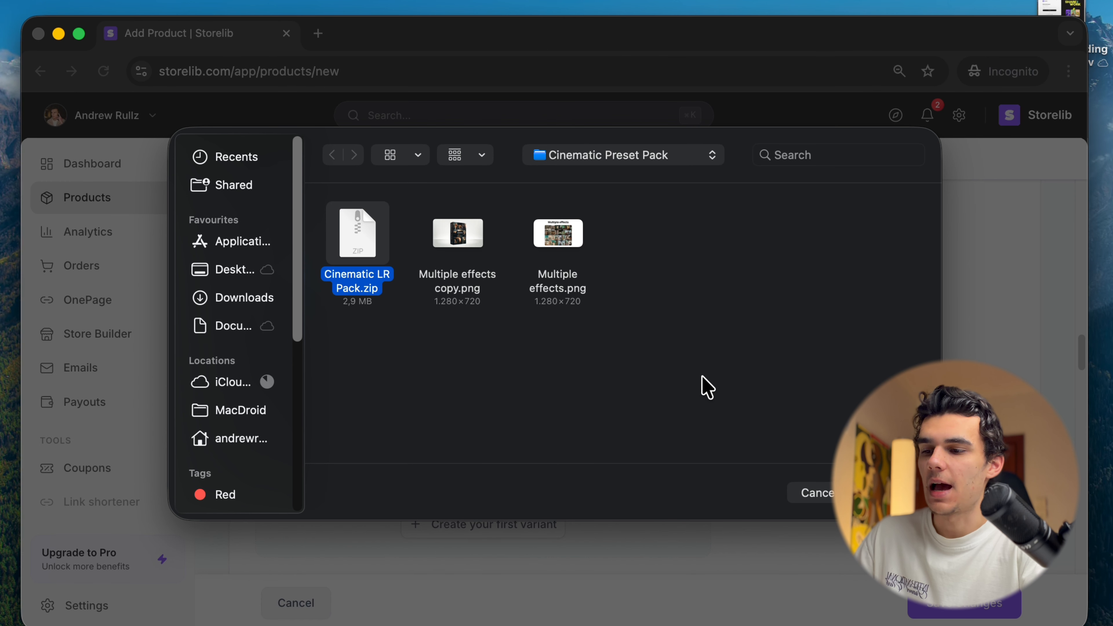
pyautogui.press('Return')
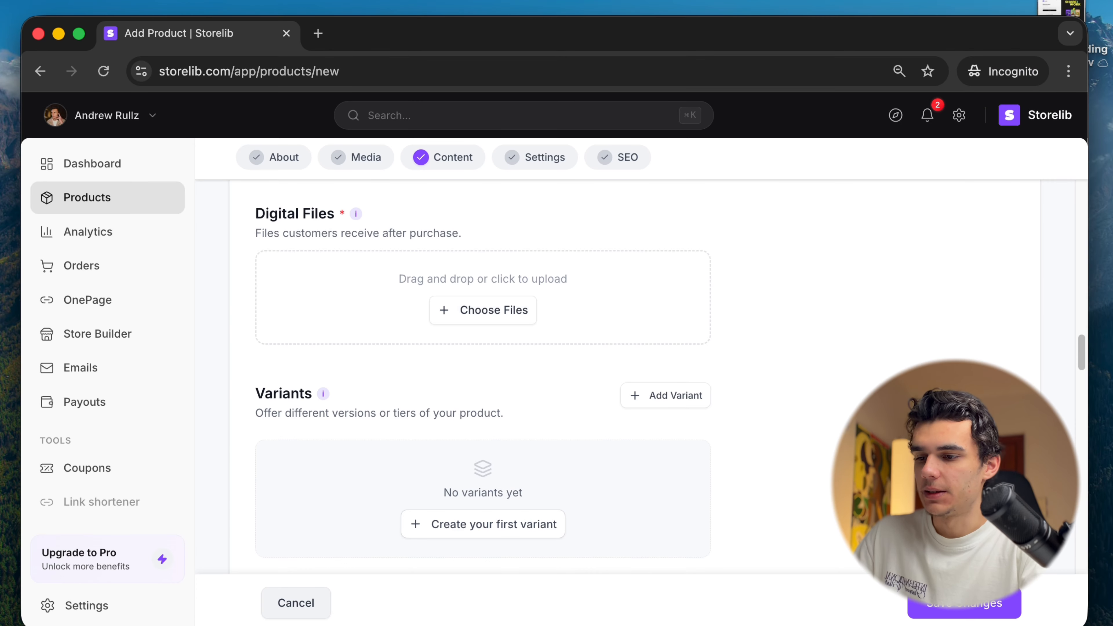
pyautogui.scroll(2, 495, 346)
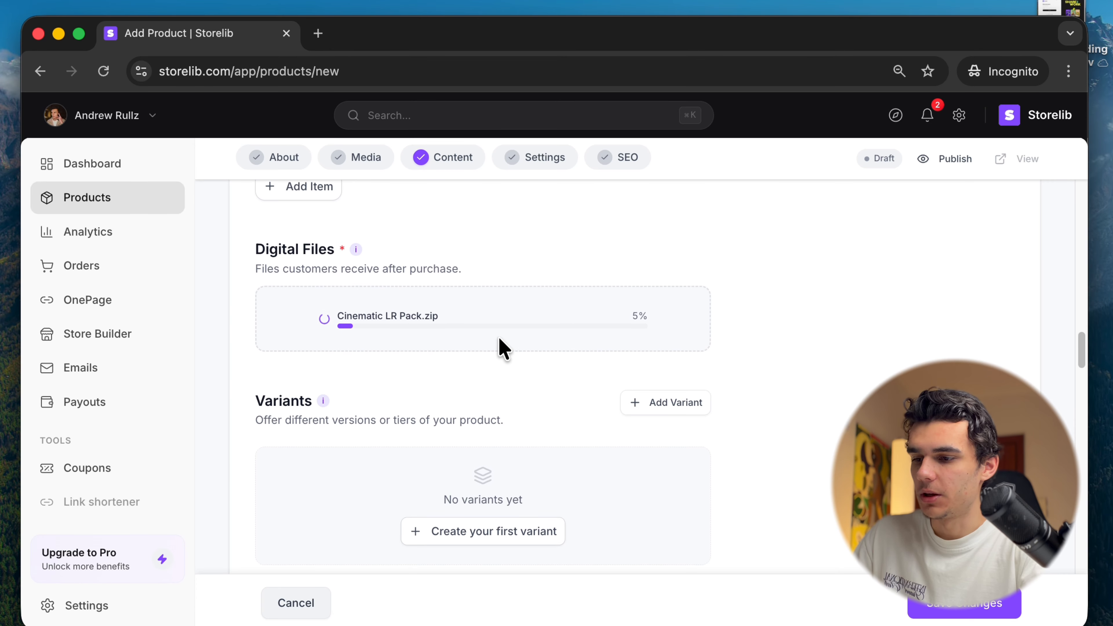
# - Set the product's price to 20 USD and its compare-at price to 50
pyautogui.scroll(-10, 467, 366)
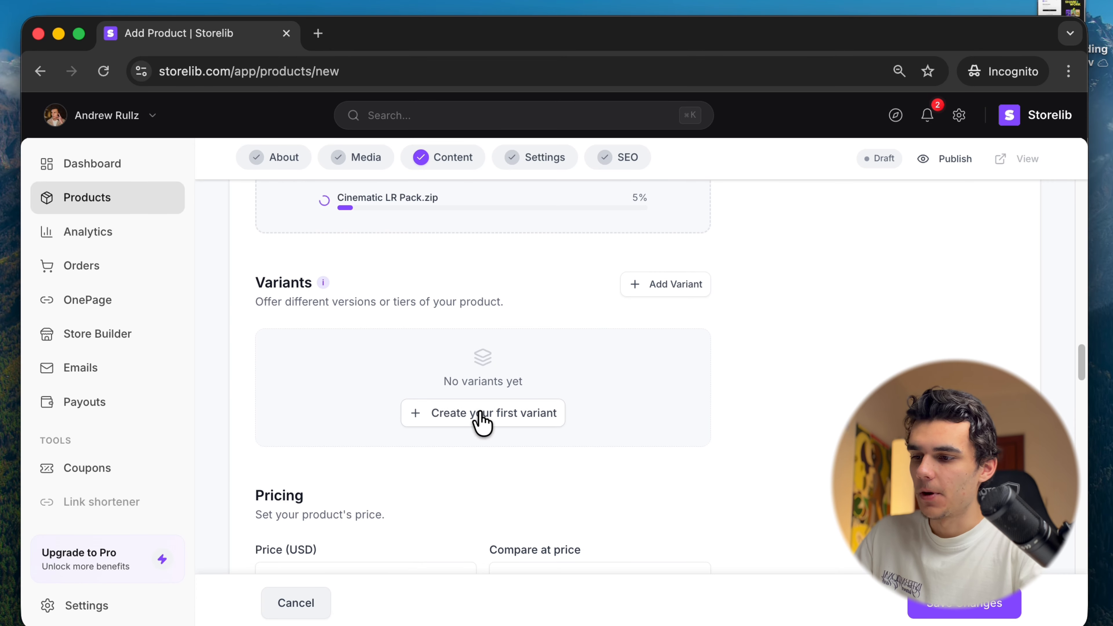
pyautogui.scroll(1, 350, 324)
pyautogui.click(347, 284)
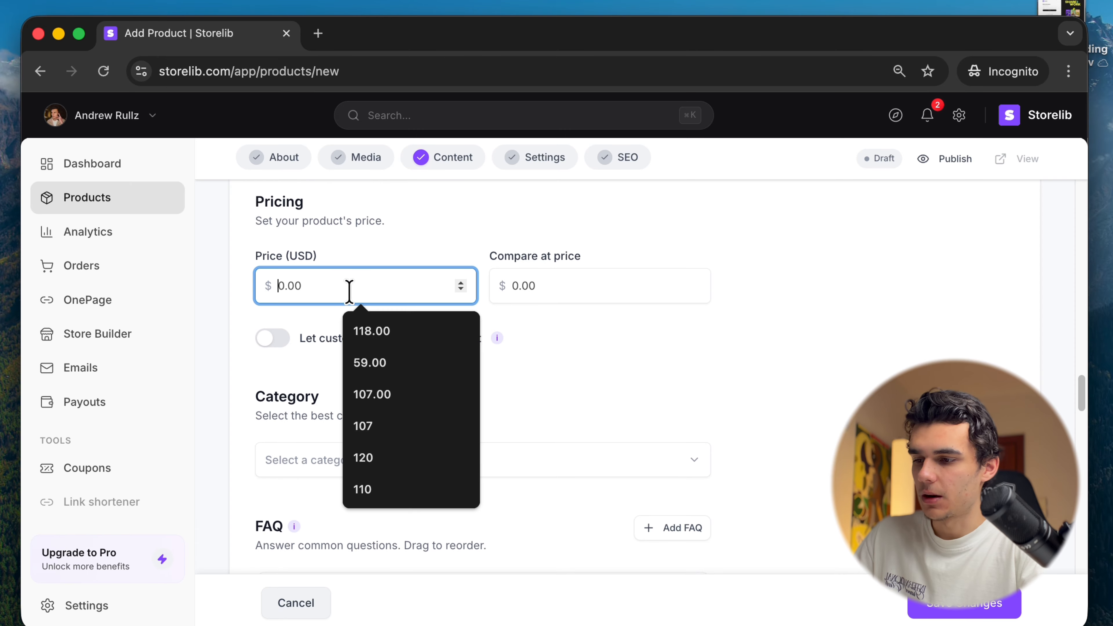
pyautogui.scroll(1, 344, 269)
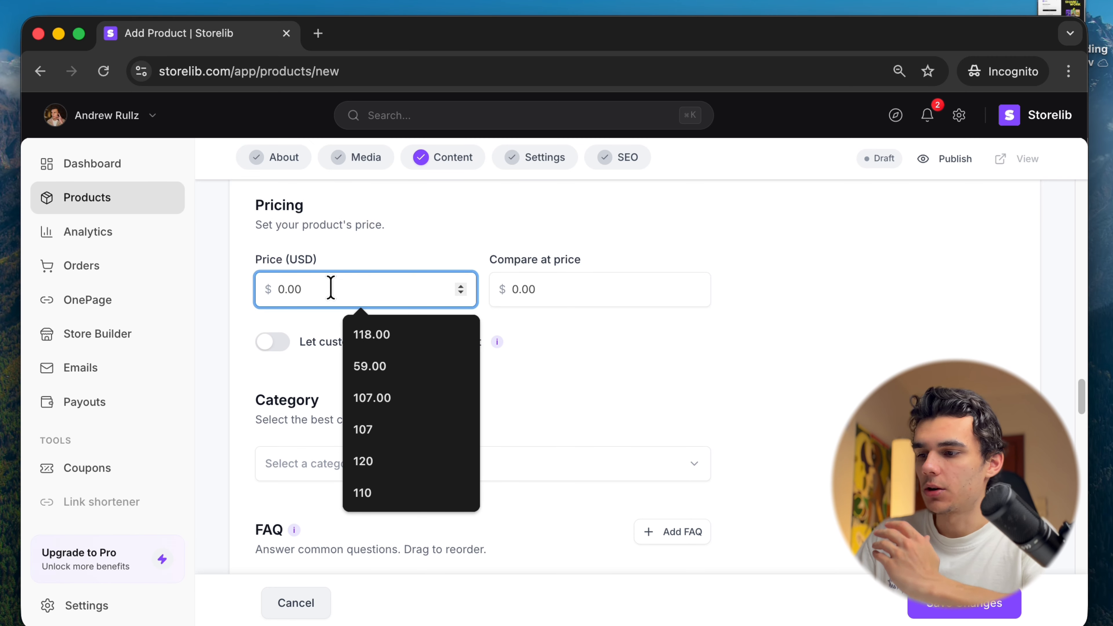
pyautogui.write('20')
pyautogui.click(518, 305)
pyautogui.write('50')
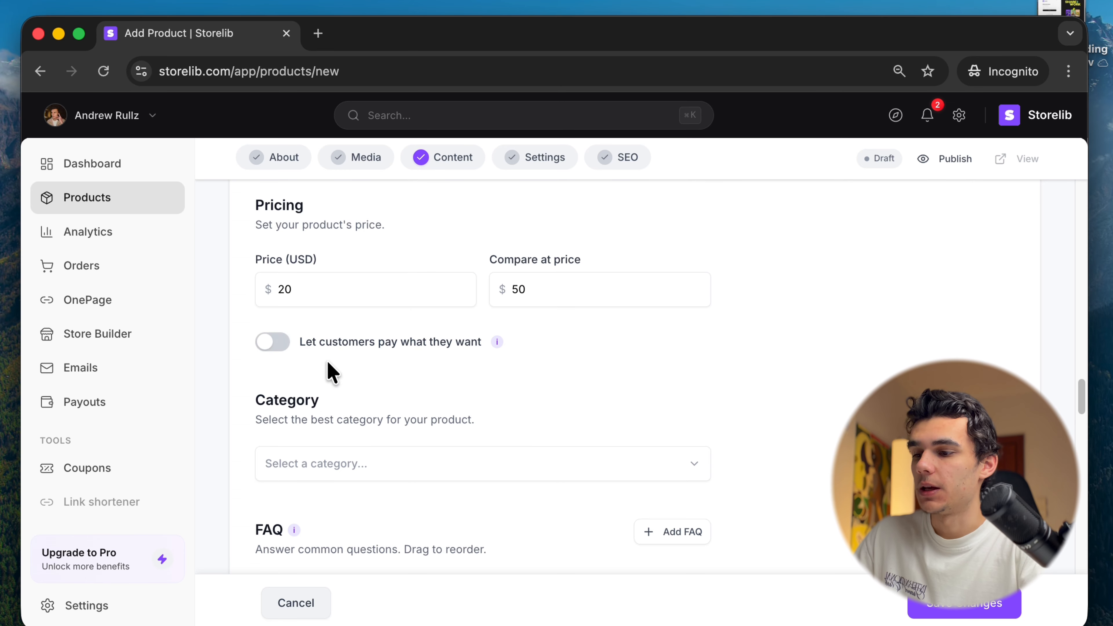
# - Enable the option letting customers pay what they want, and switch it back off
pyautogui.click(267, 342)
pyautogui.click(272, 347)
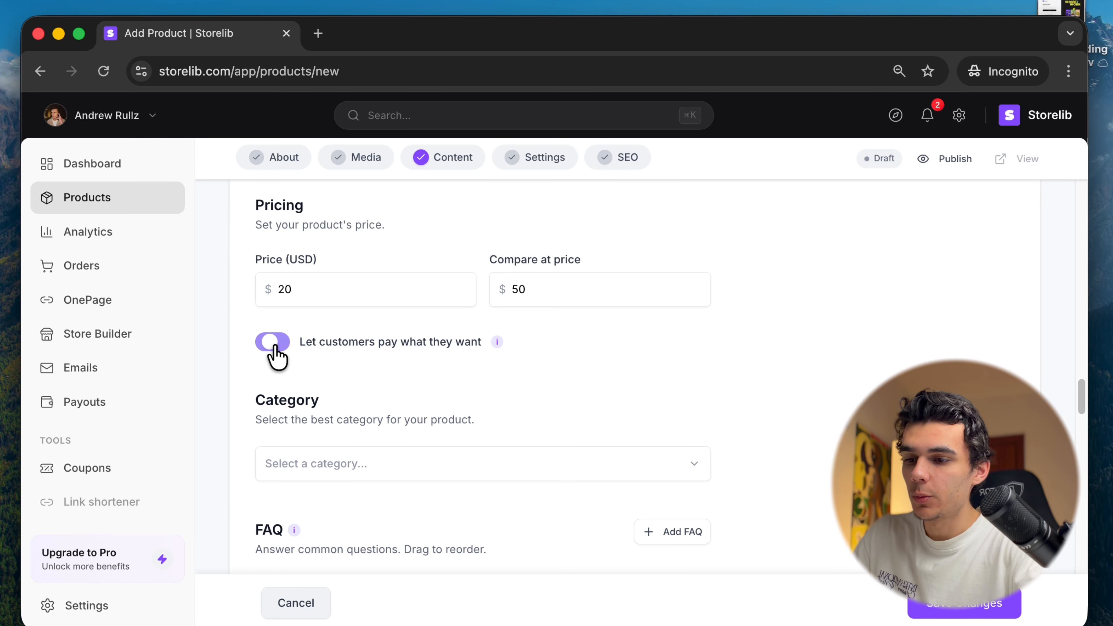
pyautogui.click(273, 347)
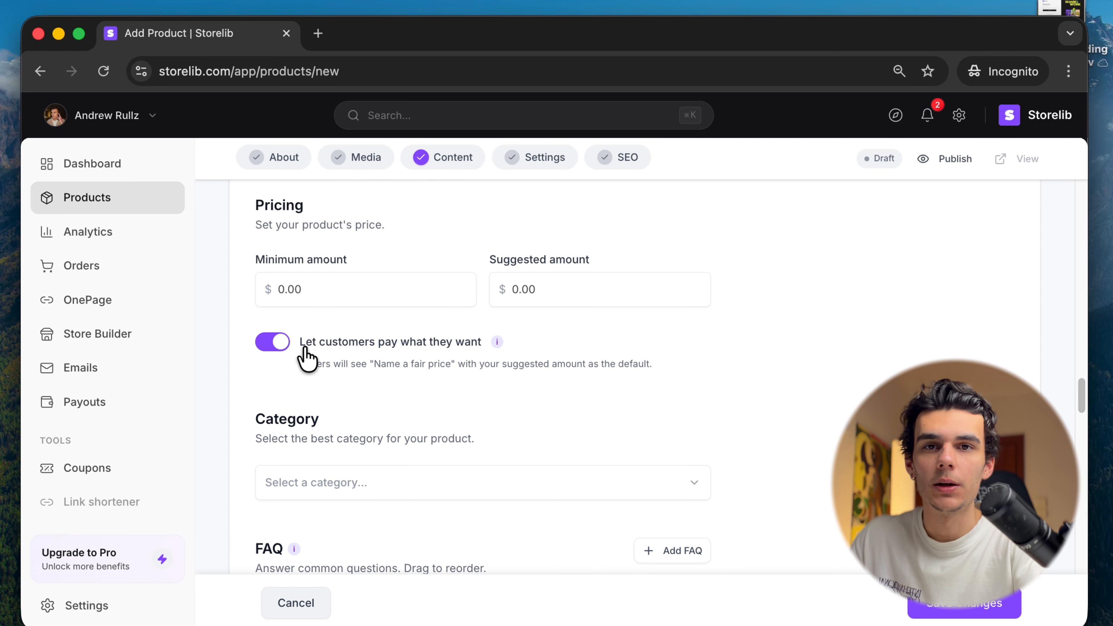
pyautogui.click(272, 342)
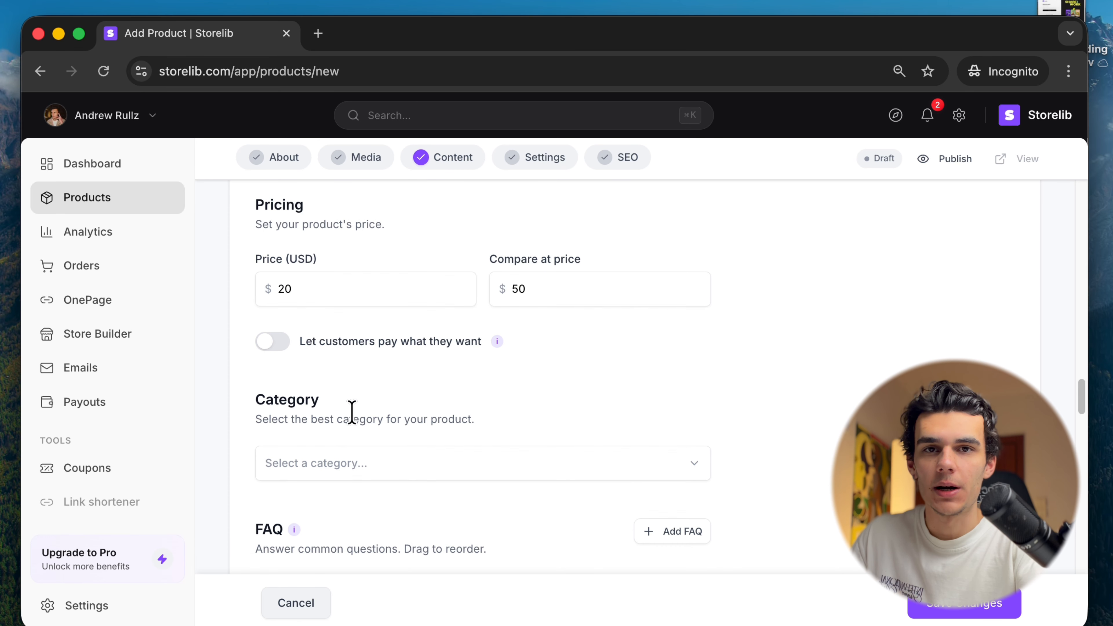
# - Assign the AI-suggested category Lightroom Presets to the product
pyautogui.scroll(-3, 351, 413)
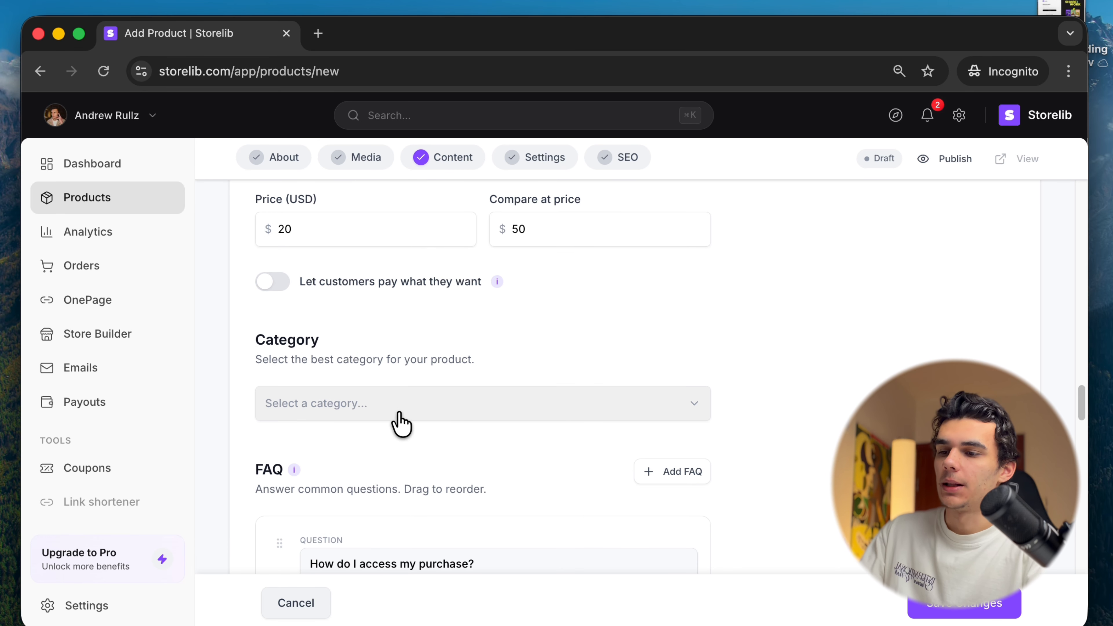
pyautogui.click(400, 359)
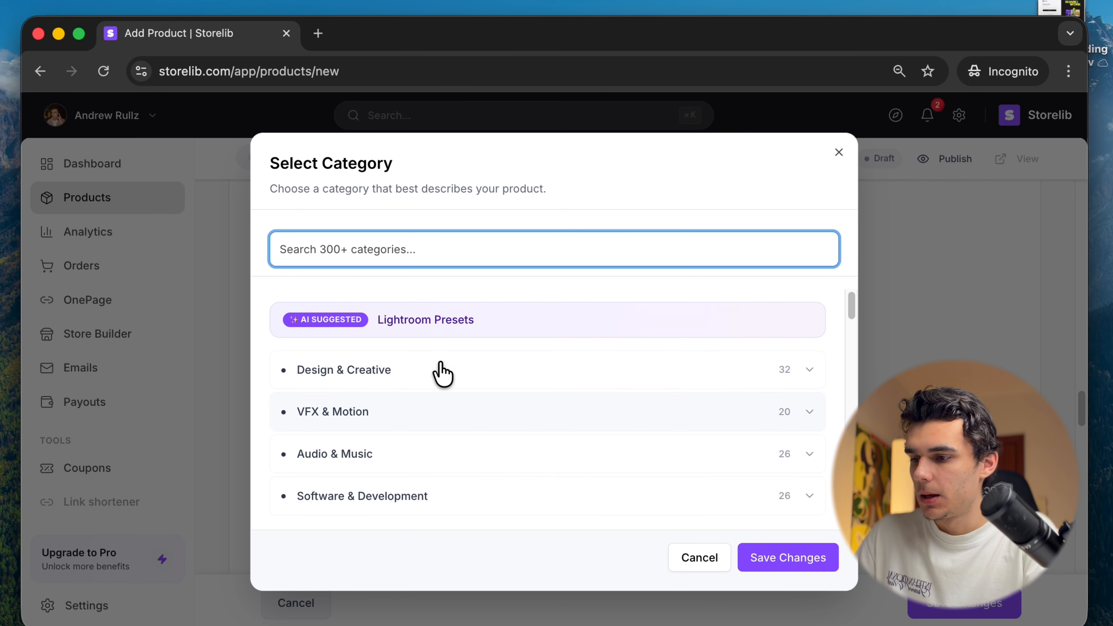
pyautogui.click(438, 327)
# - Review the default FAQ entries, add an empty FAQ entry below them, and delete it
pyautogui.scroll(-5, 633, 447)
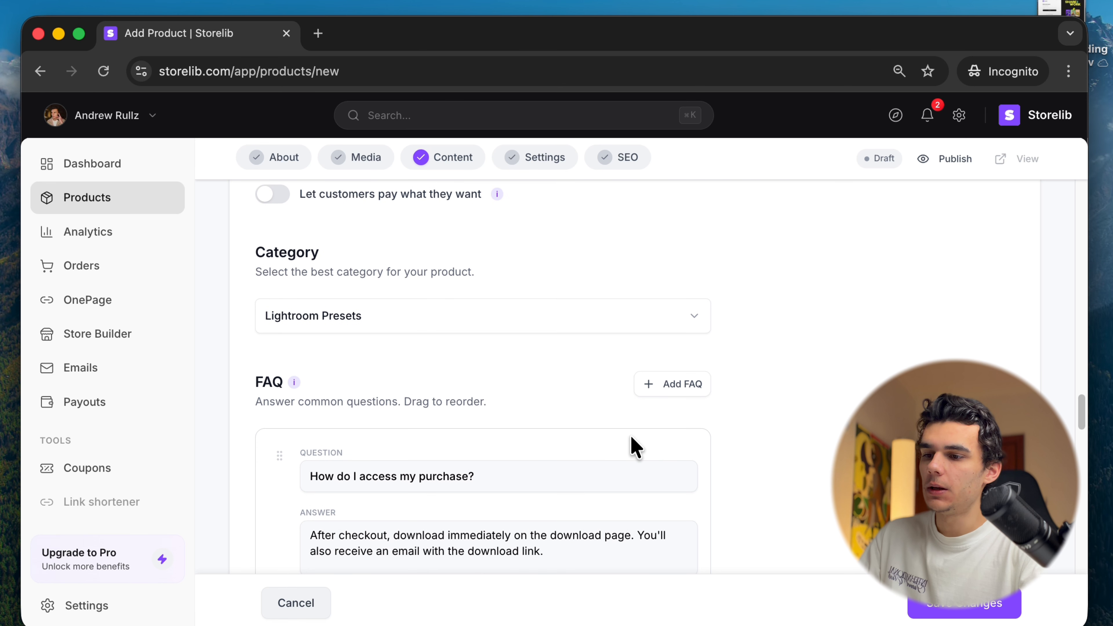
pyautogui.scroll(-3, 630, 436)
pyautogui.scroll(4, 497, 398)
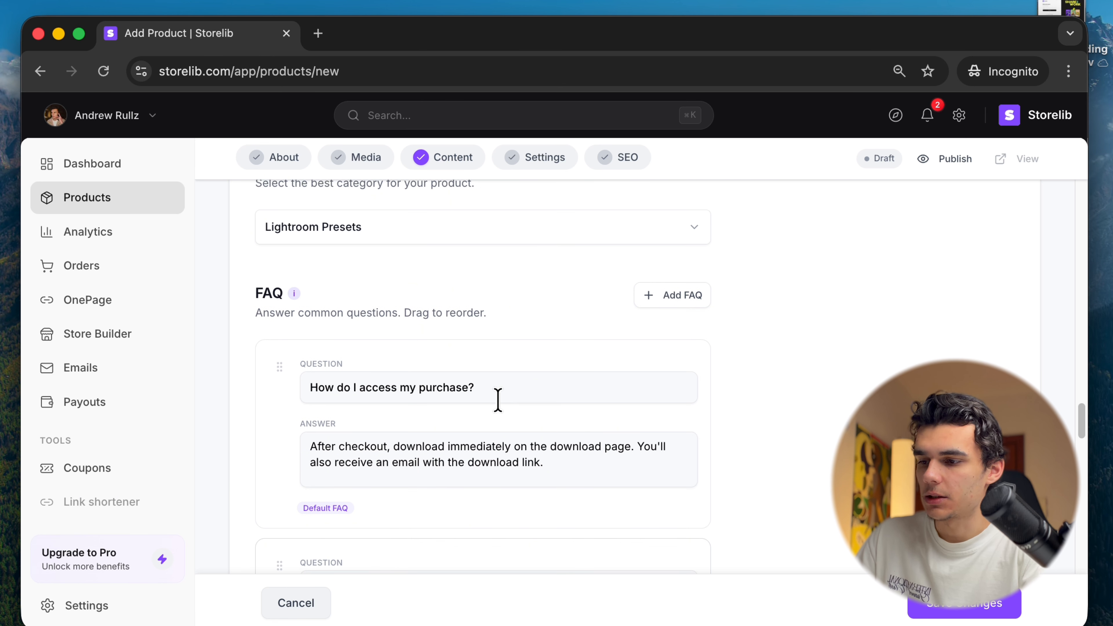
pyautogui.scroll(-8, 498, 398)
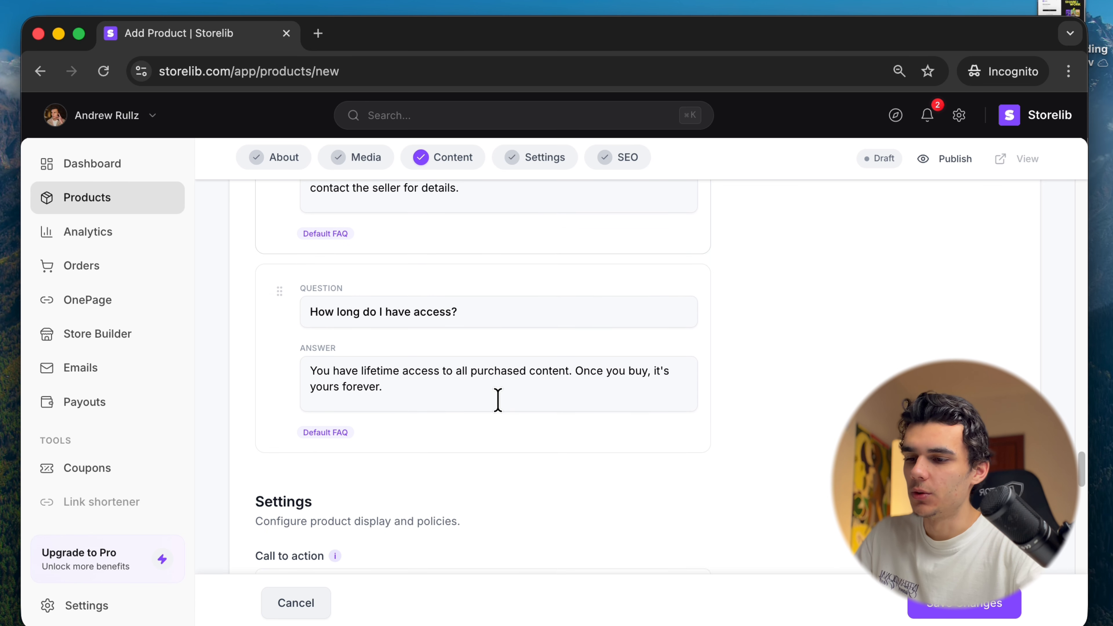
pyautogui.scroll(7, 497, 398)
pyautogui.scroll(4, 498, 398)
pyautogui.click(657, 391)
pyautogui.scroll(-10, 635, 390)
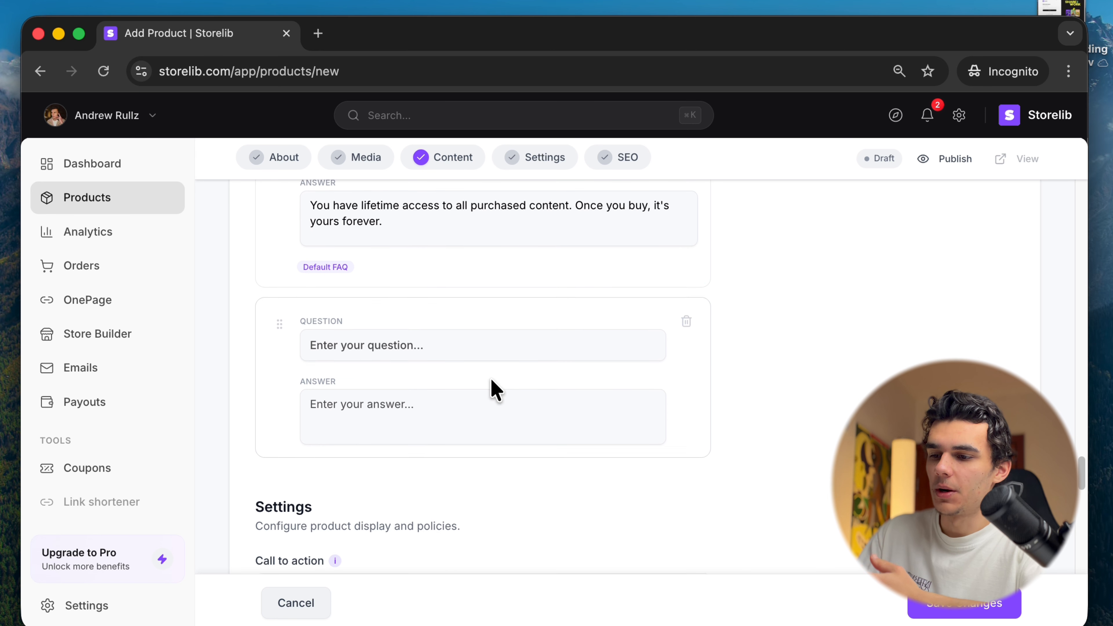
pyautogui.click(447, 346)
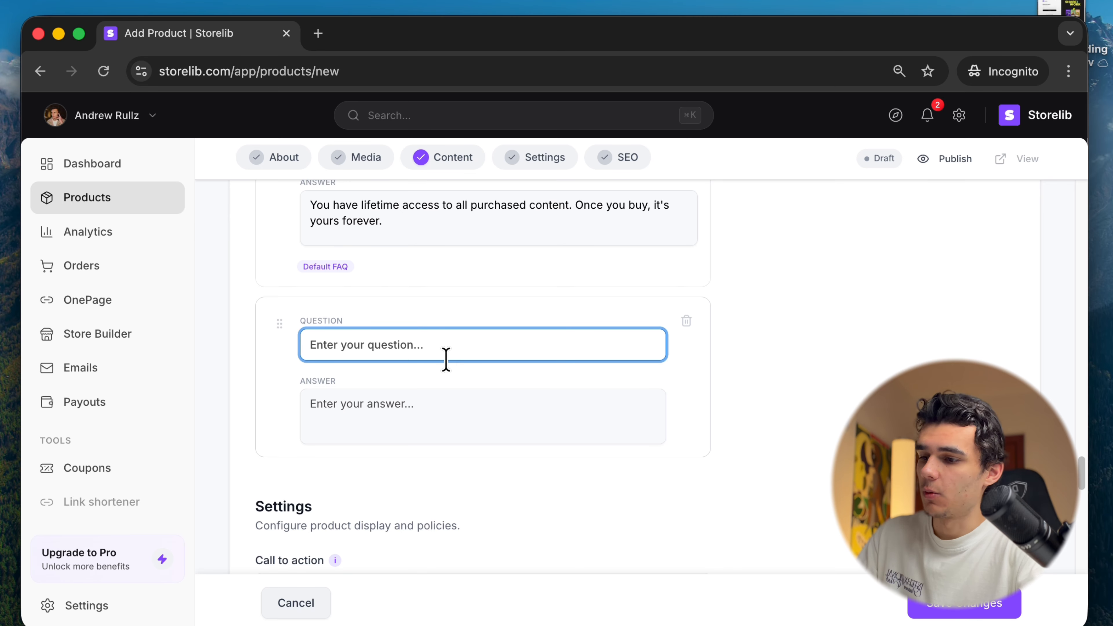
pyautogui.scroll(5, 629, 347)
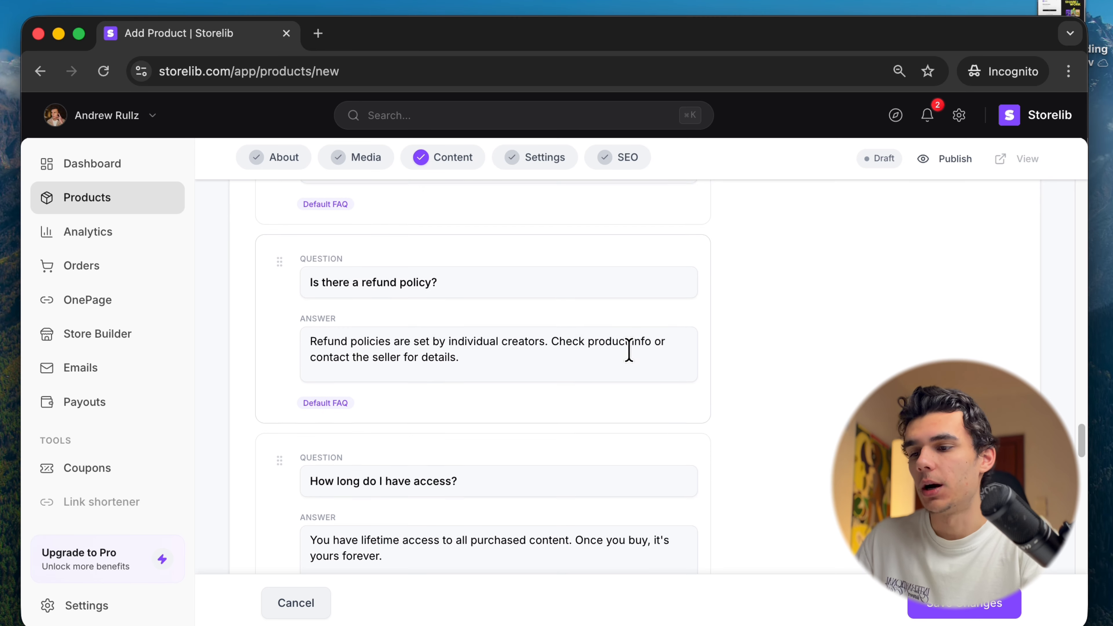
pyautogui.scroll(-8, 629, 336)
pyautogui.scroll(2, 529, 346)
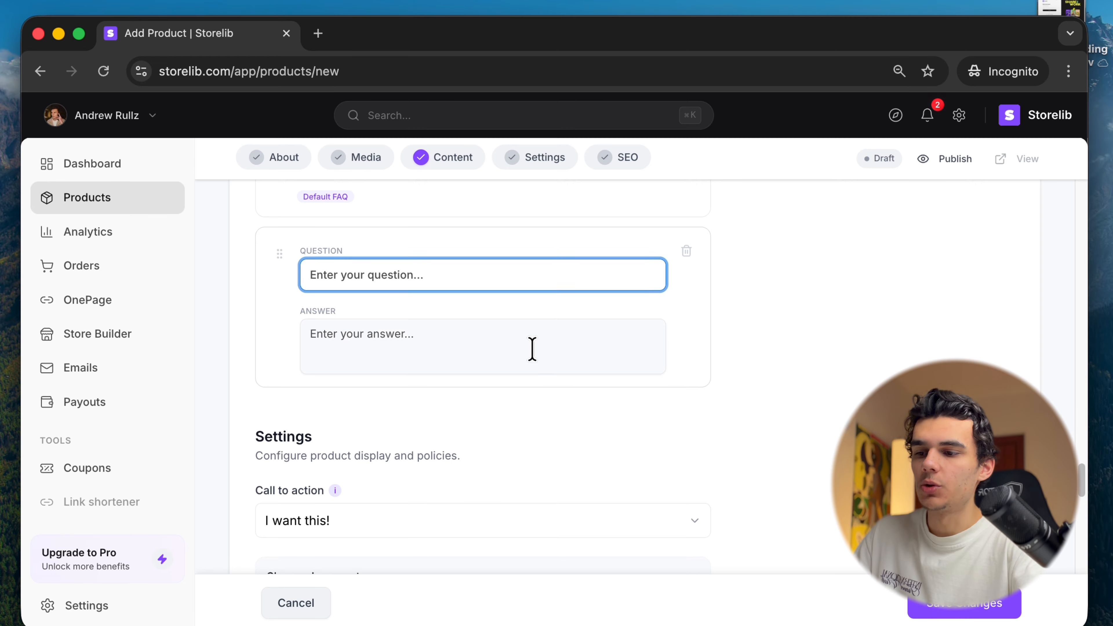
pyautogui.click(685, 270)
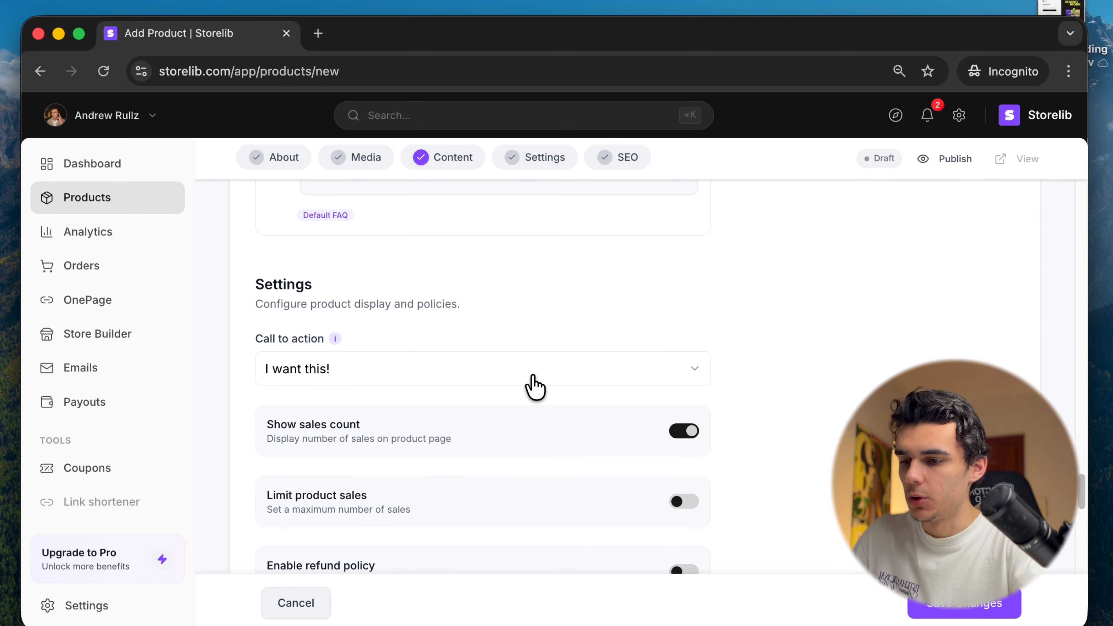
# - Switch the sales count display off and back on, and enable the product sales limit and switch it back off
pyautogui.scroll(-5, 536, 381)
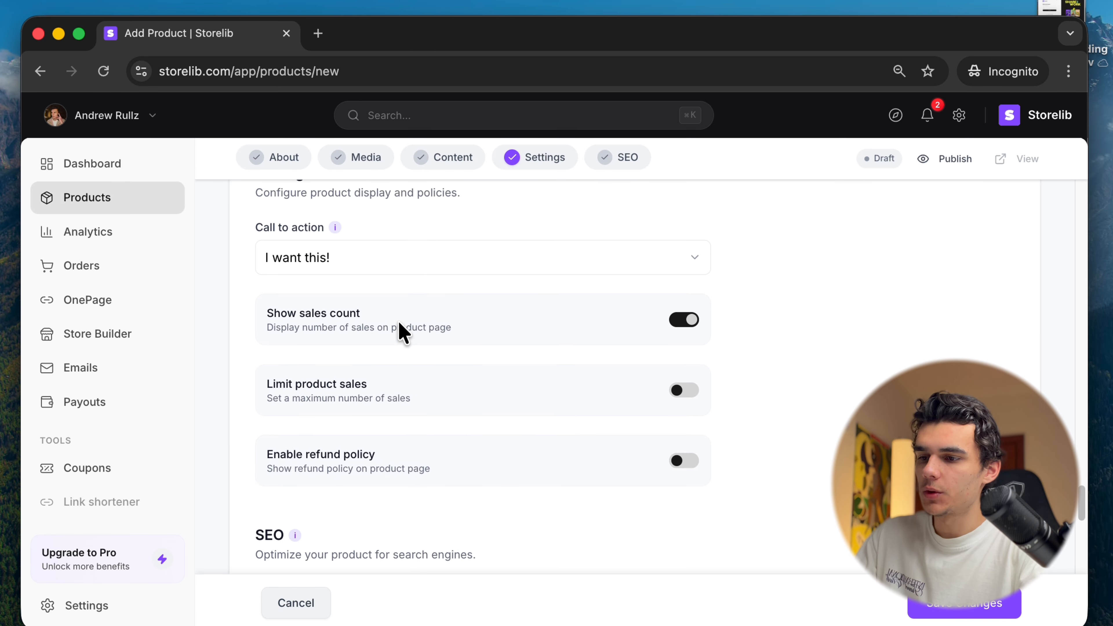
pyautogui.scroll(1, 398, 320)
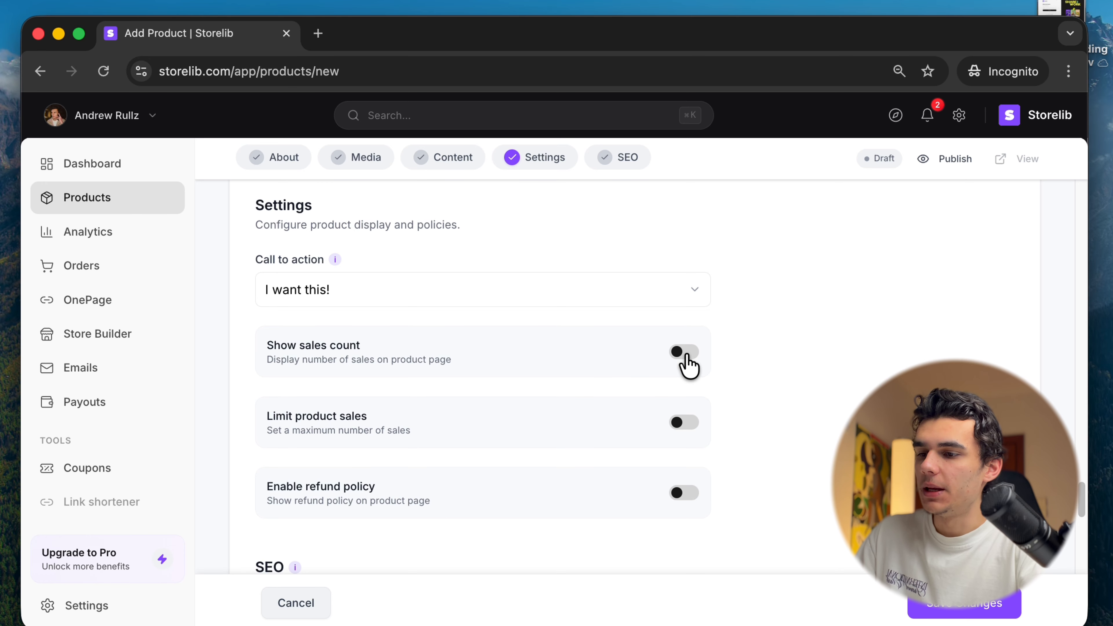
pyautogui.scroll(-1, 653, 373)
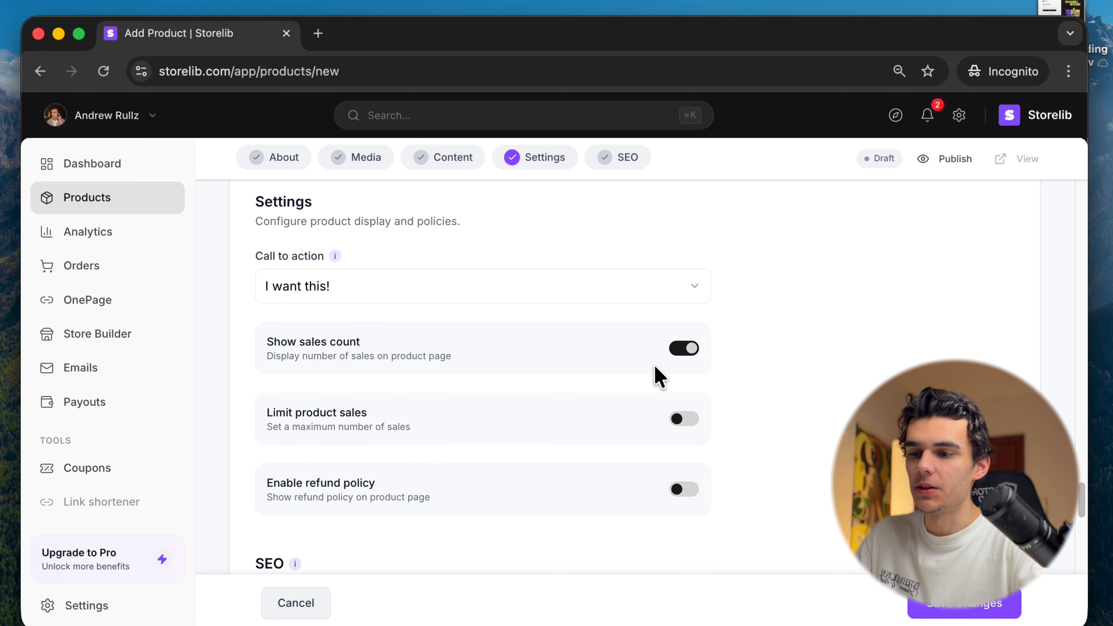
pyautogui.scroll(-3, 664, 376)
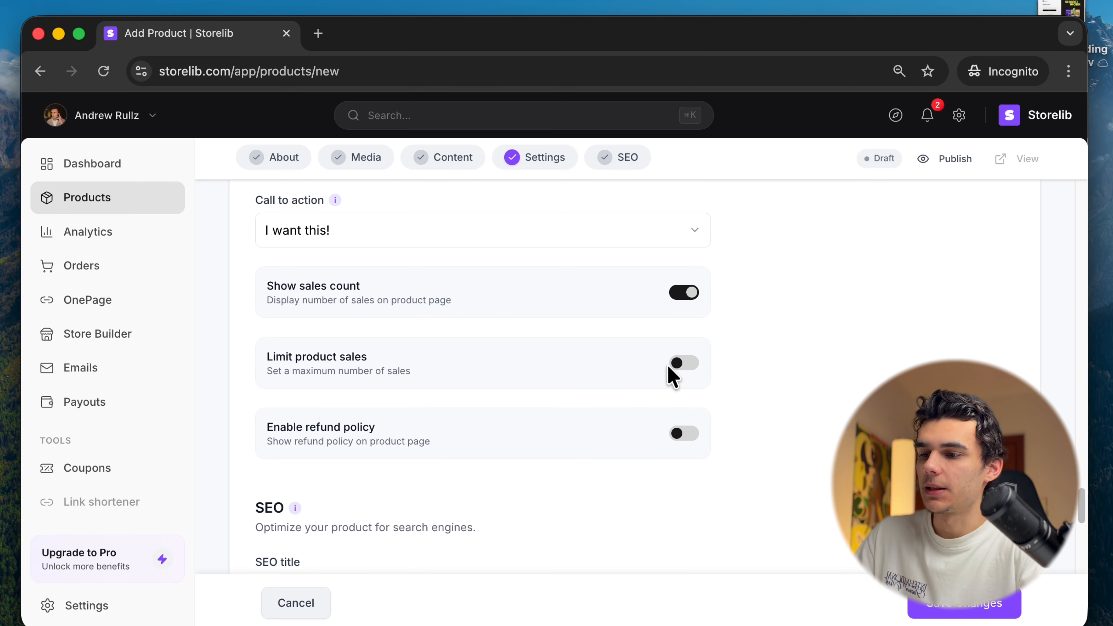
pyautogui.click(679, 364)
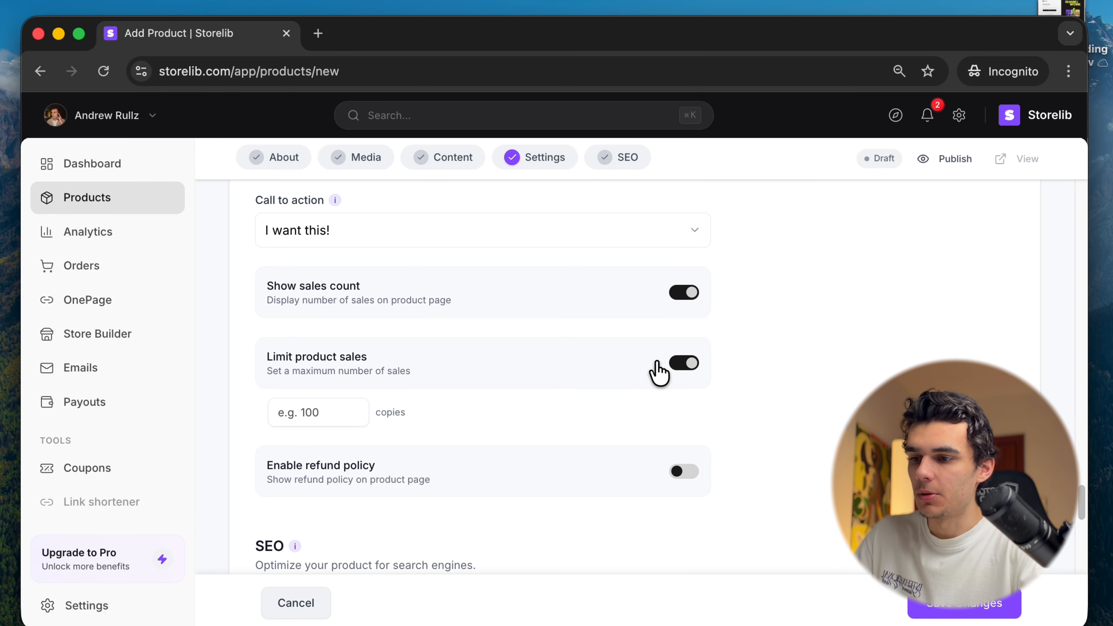
pyautogui.click(362, 412)
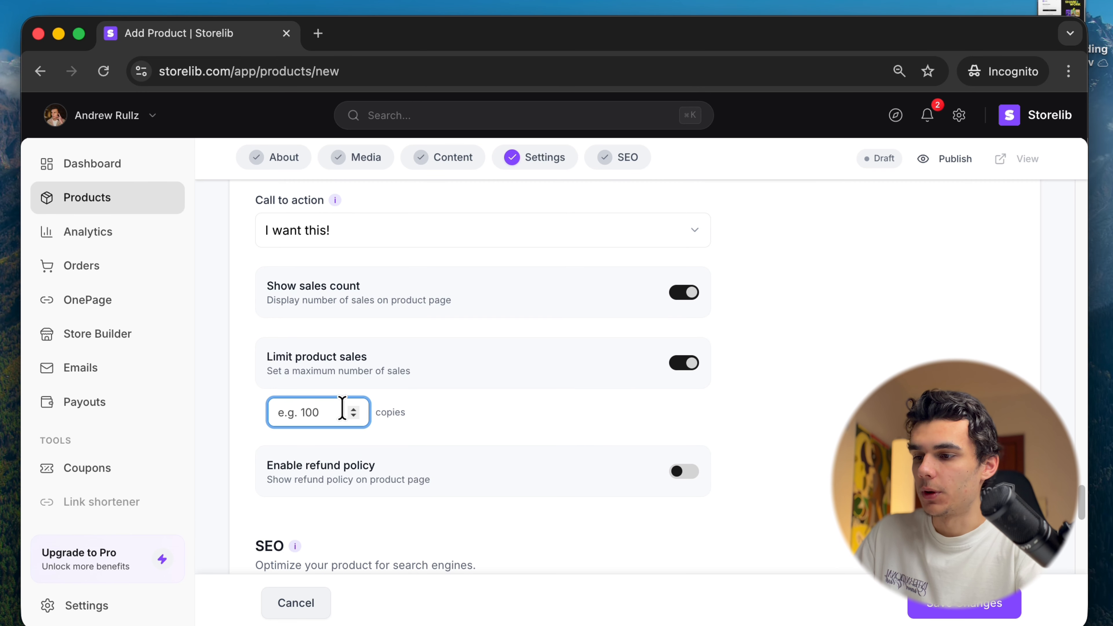
pyautogui.click(678, 363)
# - Enable the product's refund policy with a 7-day money back guarantee
pyautogui.scroll(-3, 680, 385)
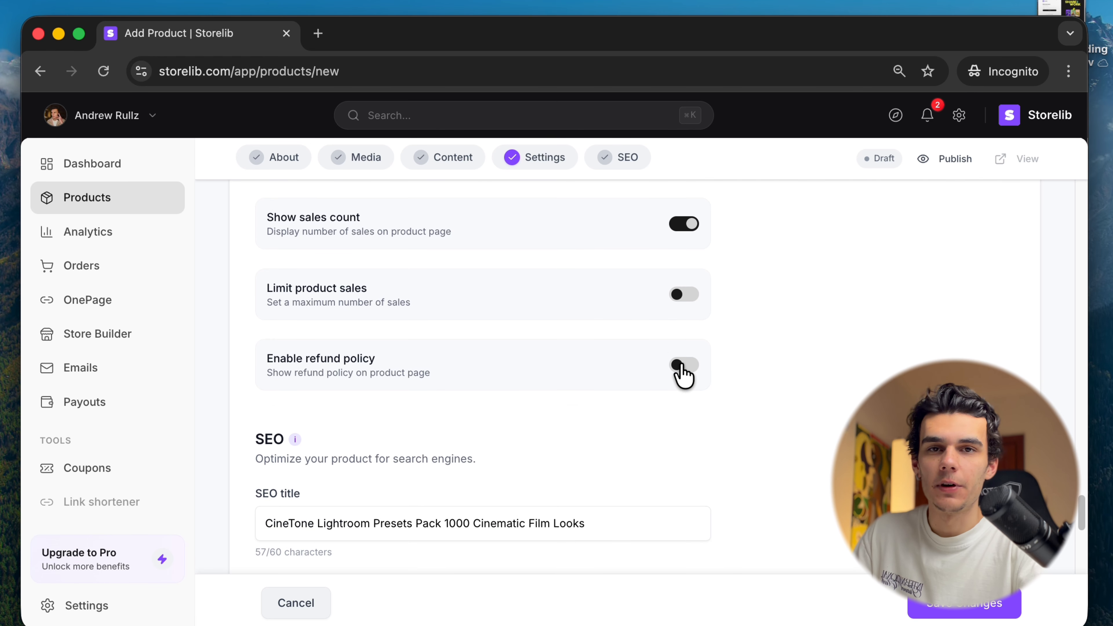
pyautogui.click(681, 368)
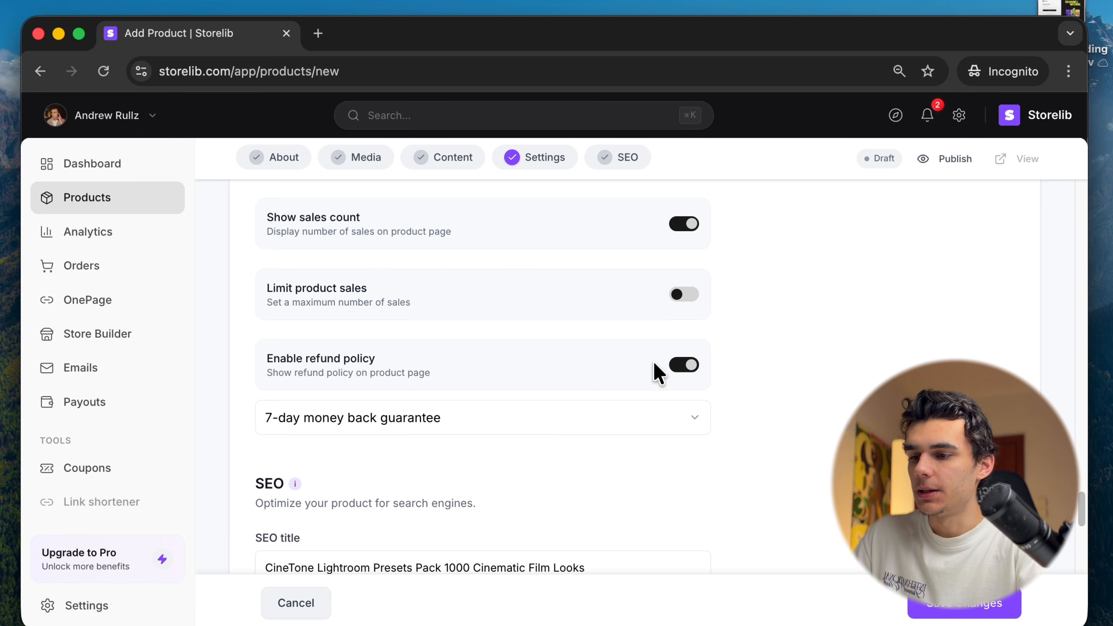
pyautogui.click(574, 418)
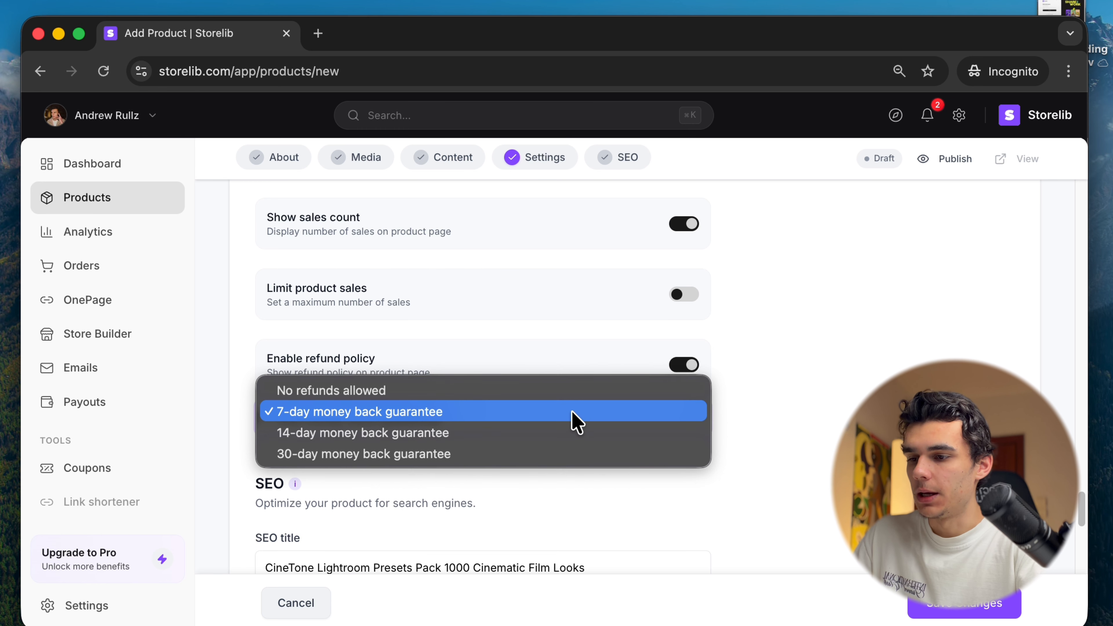
pyautogui.click(478, 408)
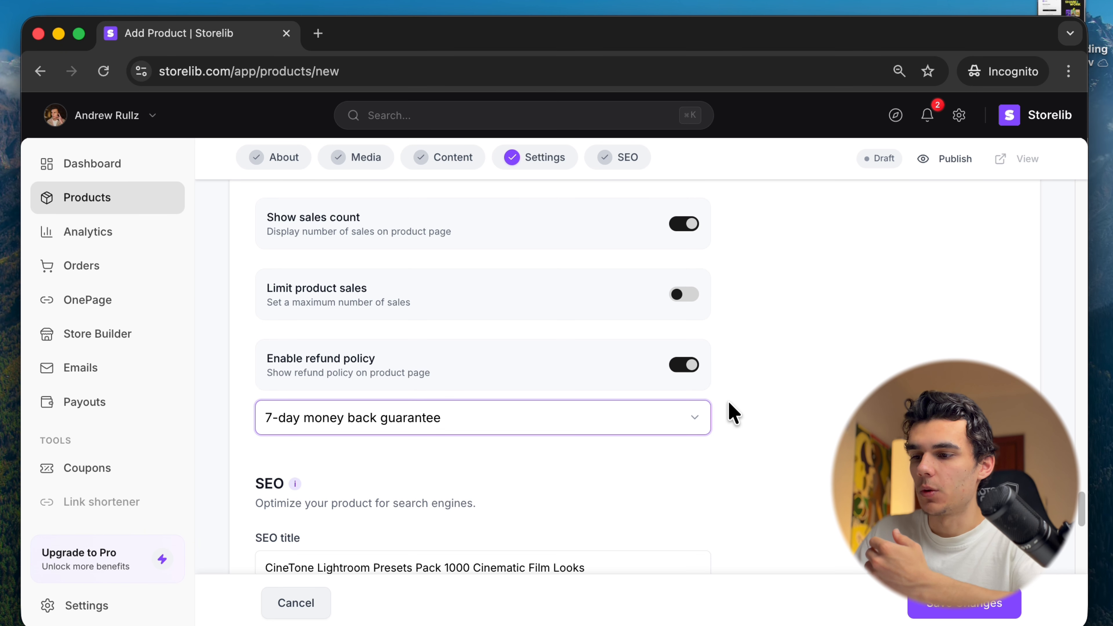
# - Review the product's SEO title, SEO description, product URL and search preview
pyautogui.scroll(-1, 710, 399)
pyautogui.scroll(-6, 750, 429)
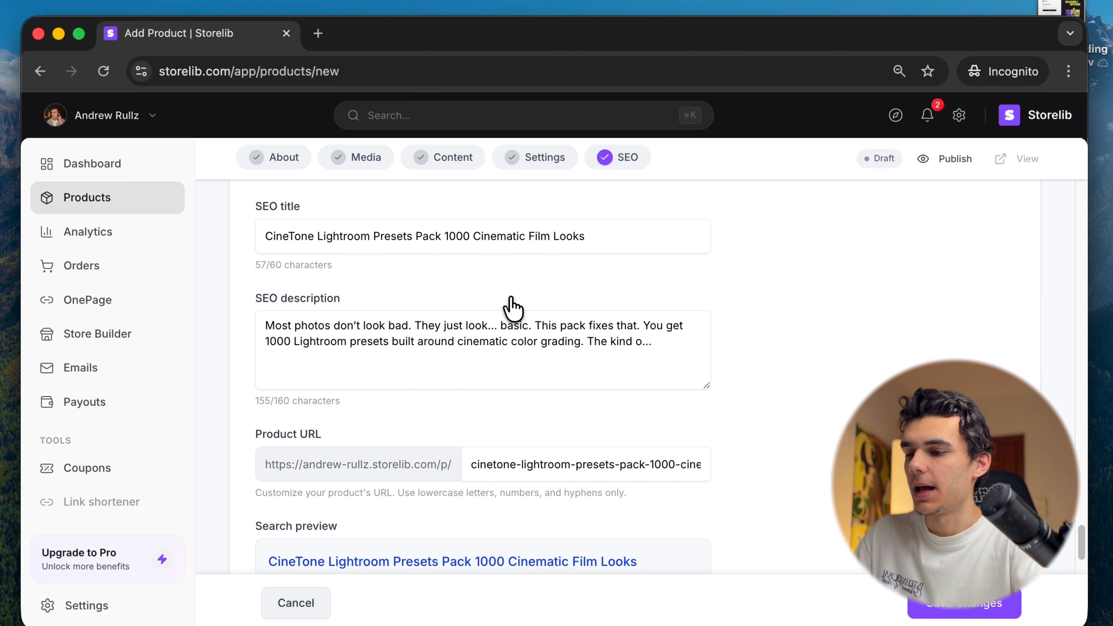
pyautogui.scroll(1, 521, 302)
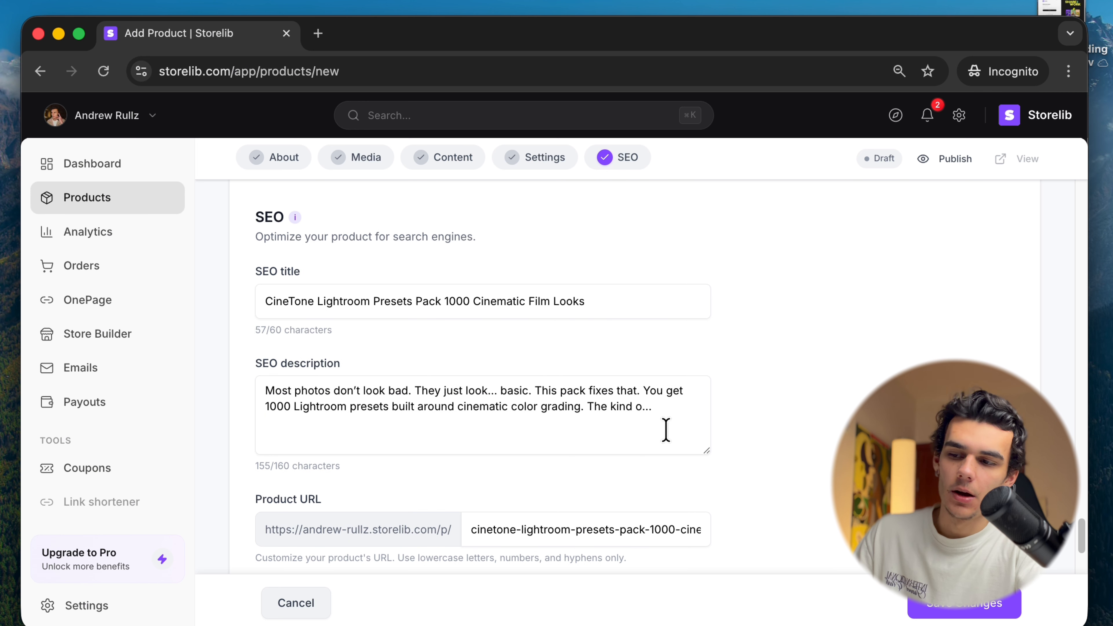
pyautogui.click(665, 431)
pyautogui.scroll(-1, 383, 352)
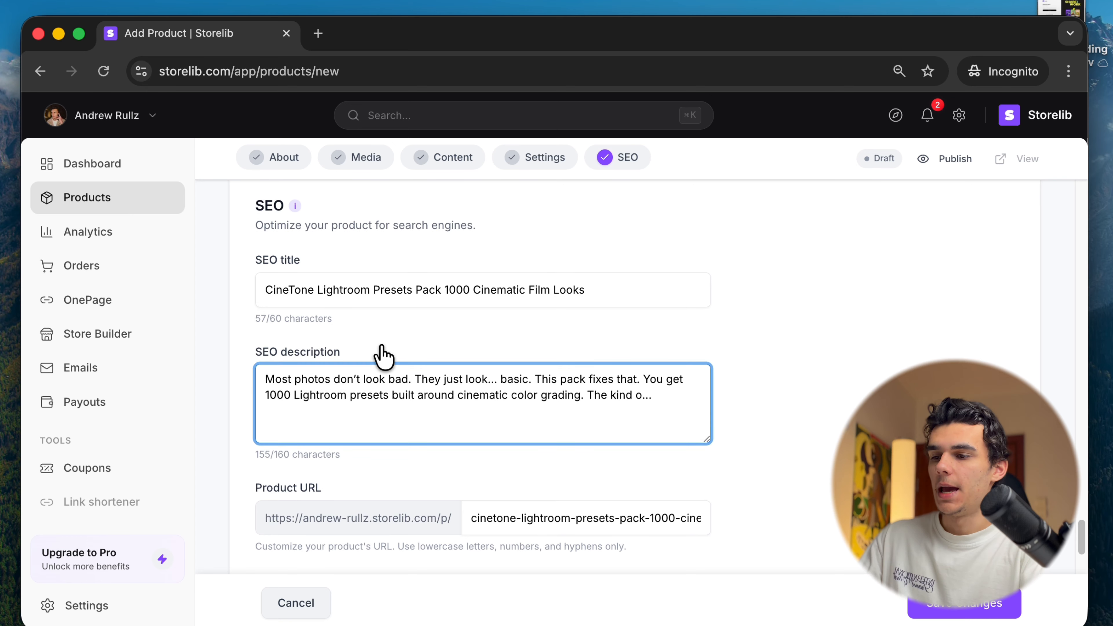
pyautogui.scroll(2, 384, 353)
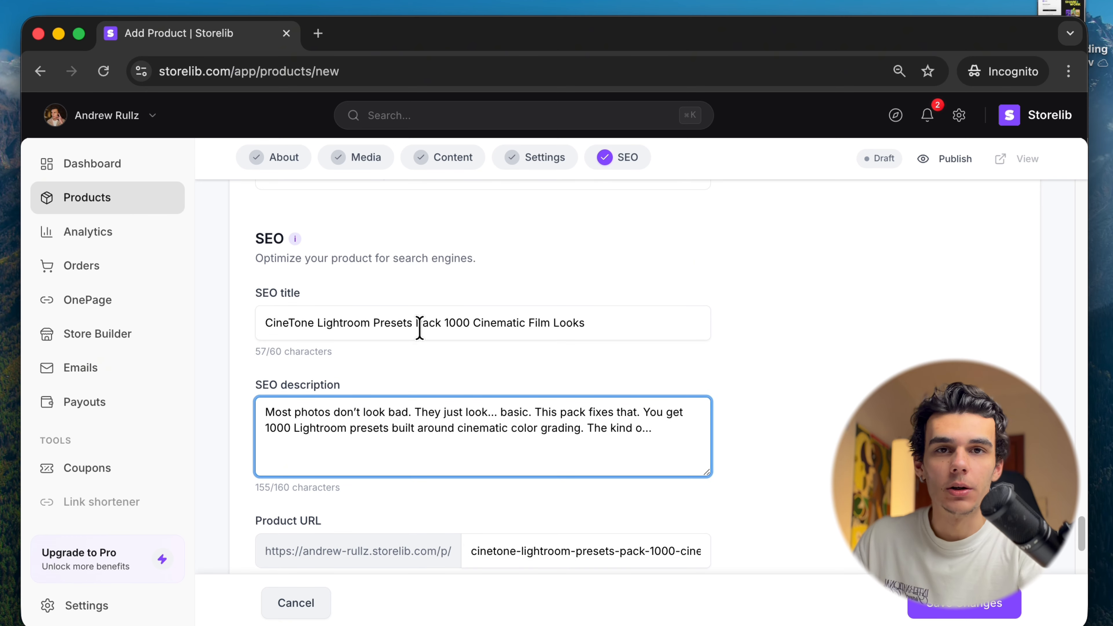
pyautogui.click(603, 325)
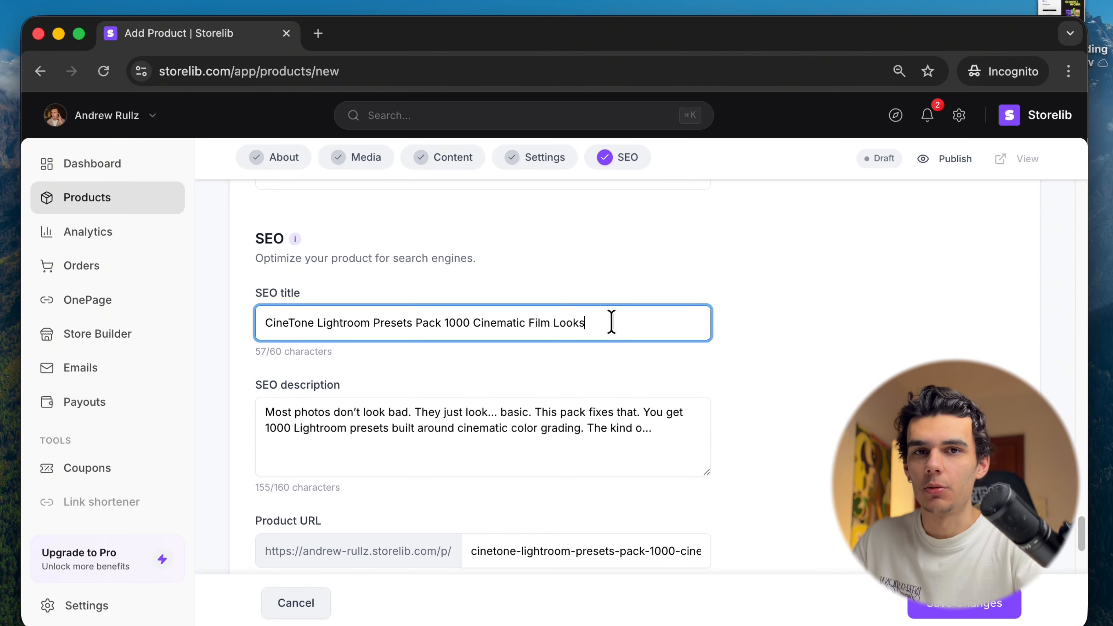
pyautogui.scroll(-5, 634, 402)
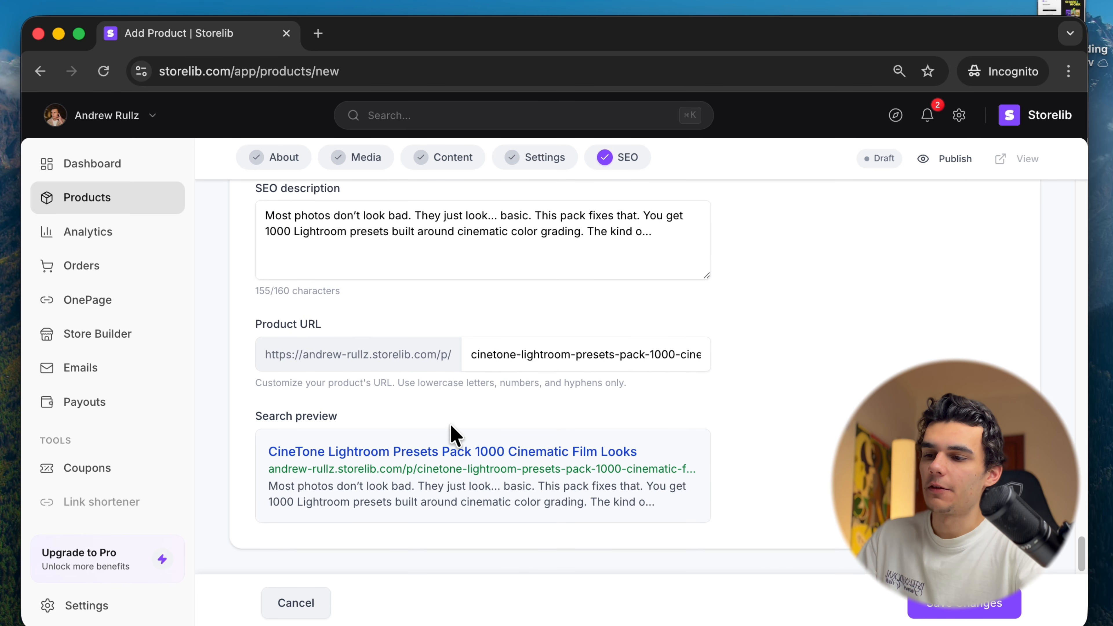
pyautogui.moveTo(249, 451); pyautogui.dragTo(676, 464)
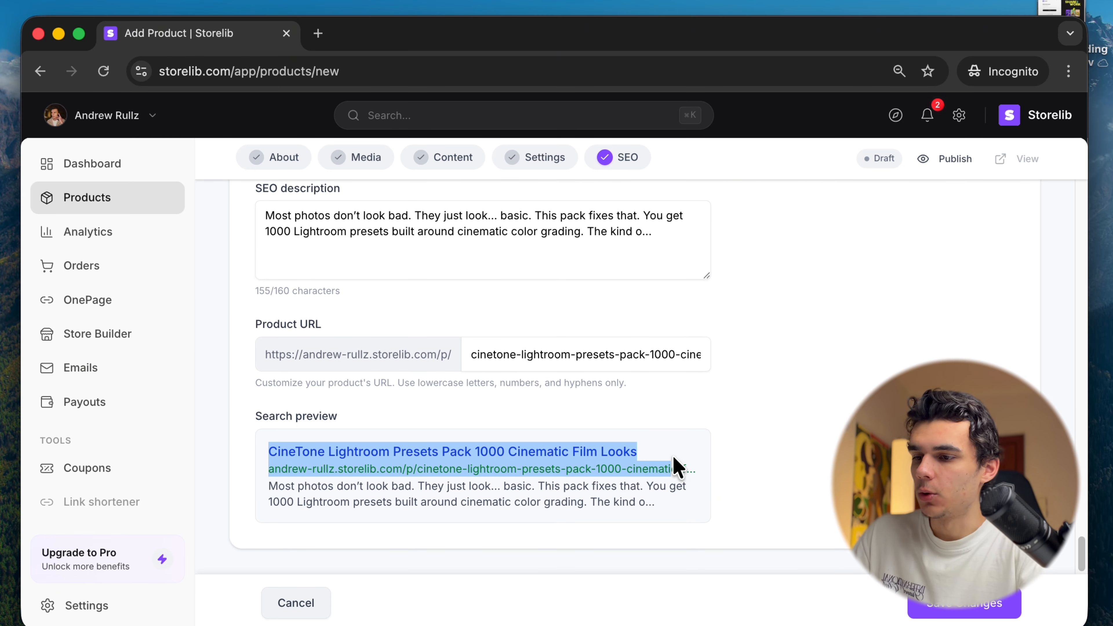
pyautogui.click(534, 495)
pyautogui.scroll(15, 588, 462)
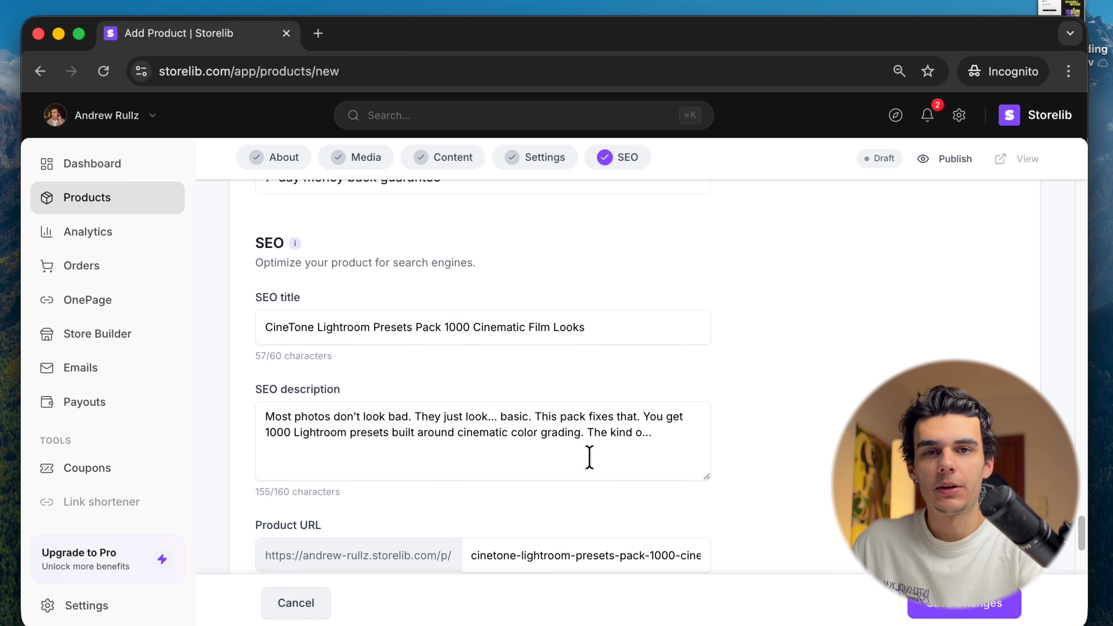
pyautogui.scroll(-15, 596, 467)
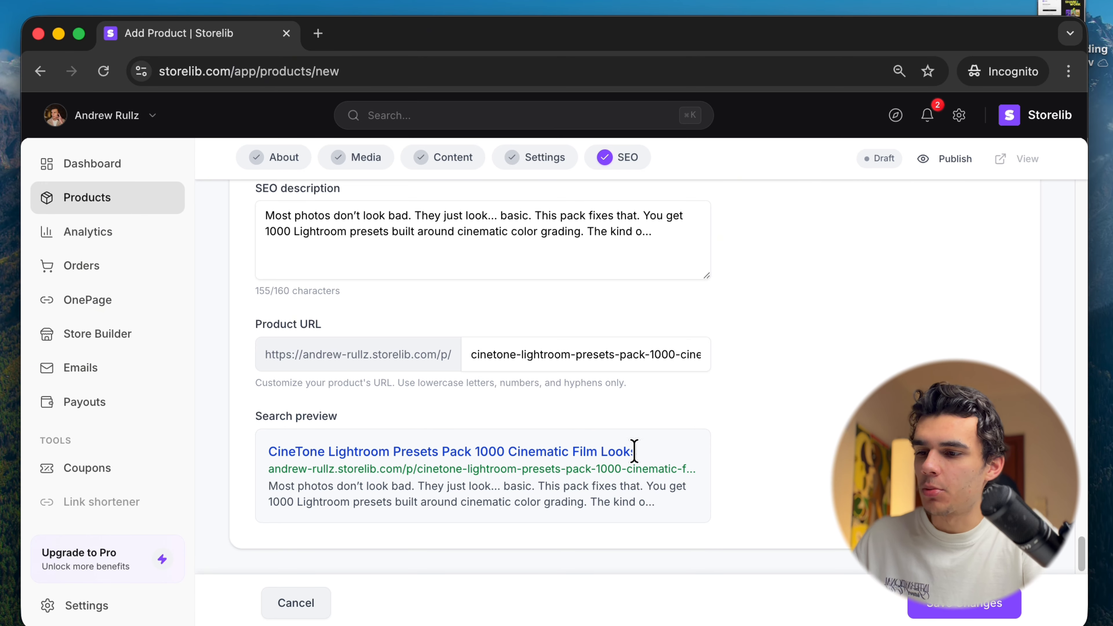
# - Save the product changes and view the product's live store page
pyautogui.click(972, 604)
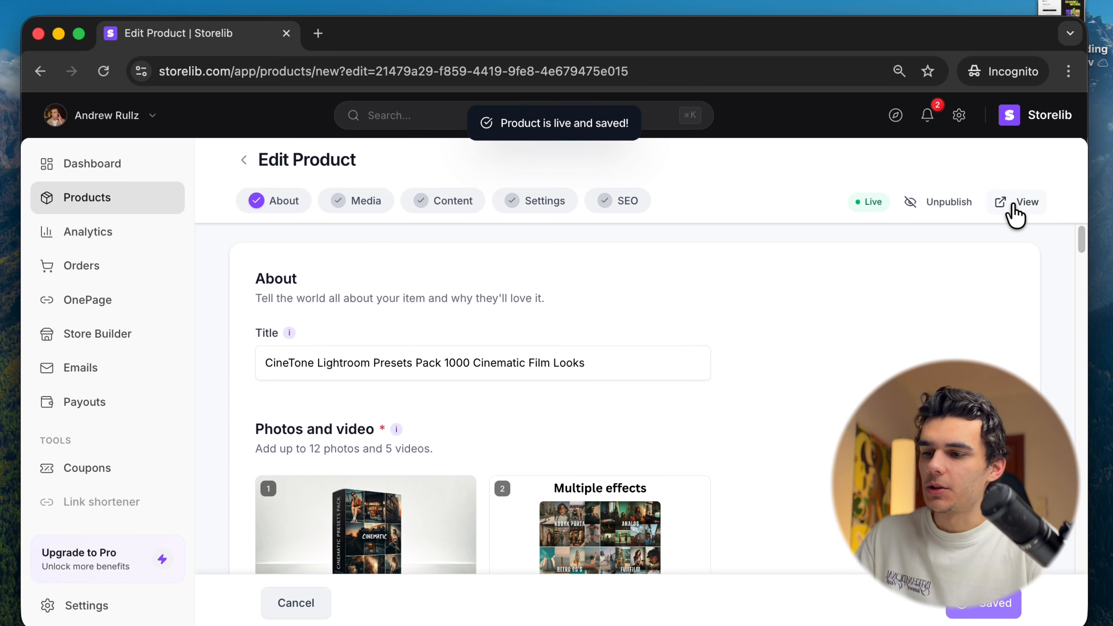
pyautogui.click(1014, 206)
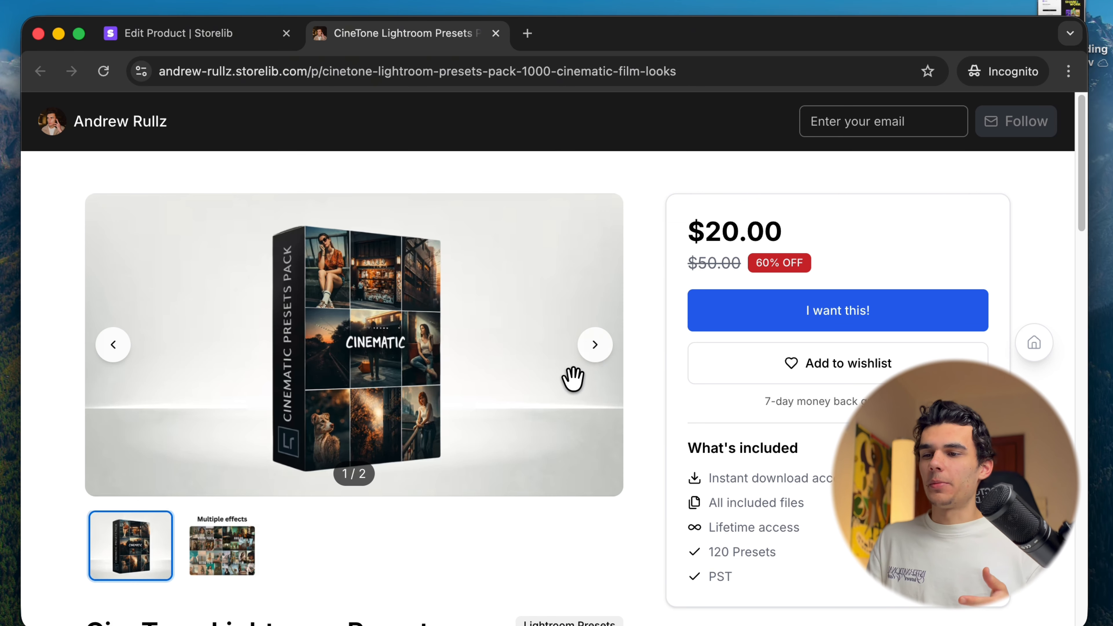
# - Examine the live product page's image gallery, description and frequently asked questions
pyautogui.click(595, 346)
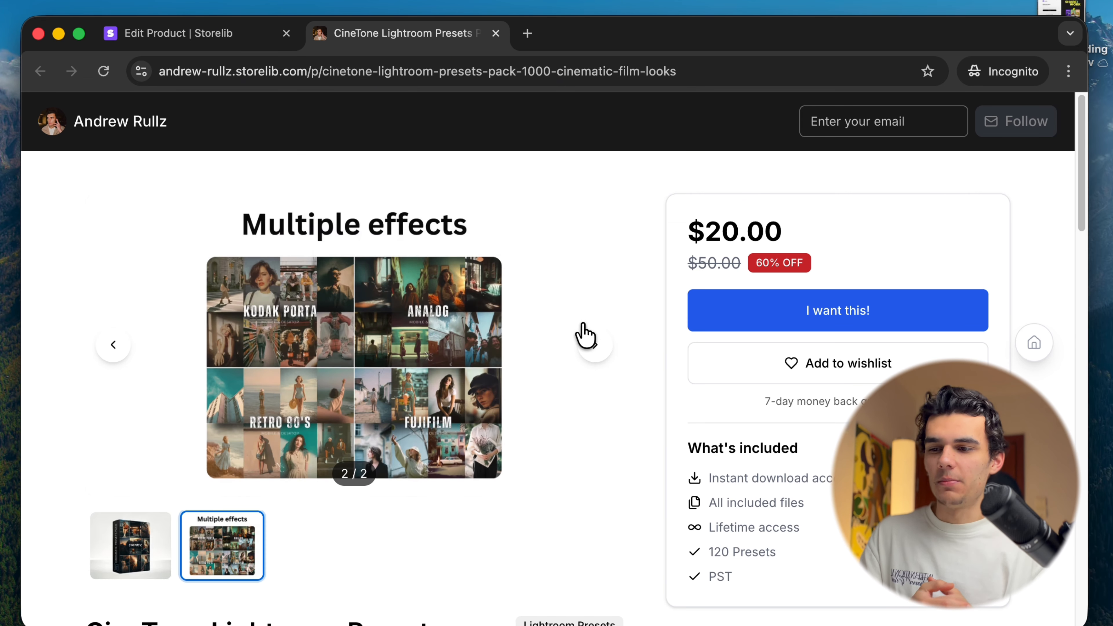
pyautogui.click(121, 357)
pyautogui.scroll(-9, 596, 410)
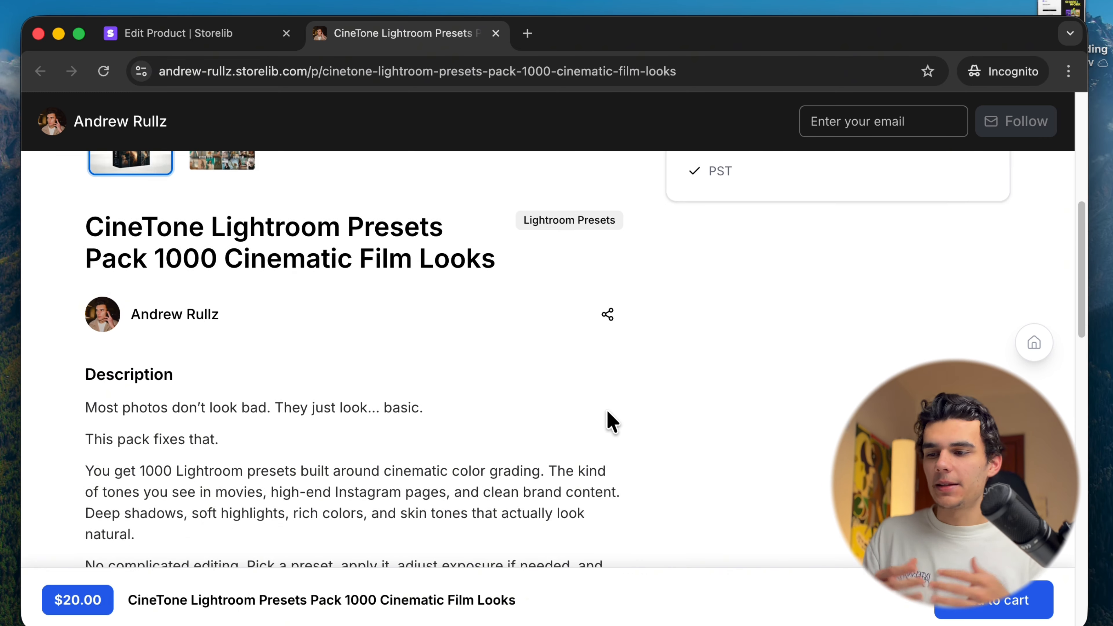
pyautogui.scroll(-15, 607, 412)
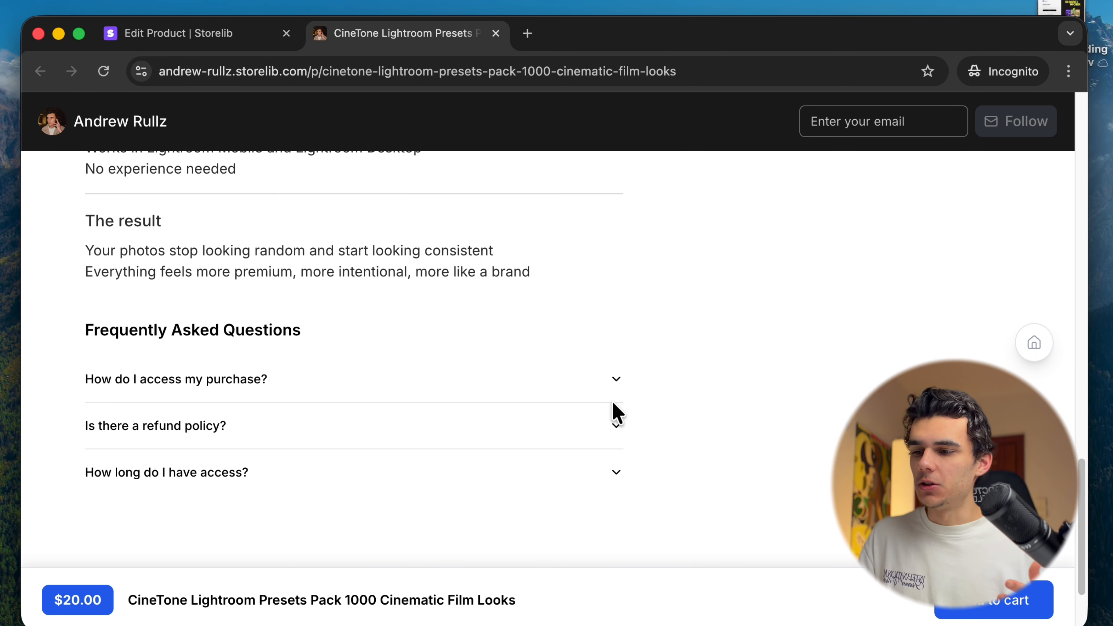
pyautogui.scroll(20, 614, 412)
# - Return to the Storelib dashboard and open the CineTone Lightroom Presets Pack product page for editing in the Store Builder
pyautogui.click(263, 36)
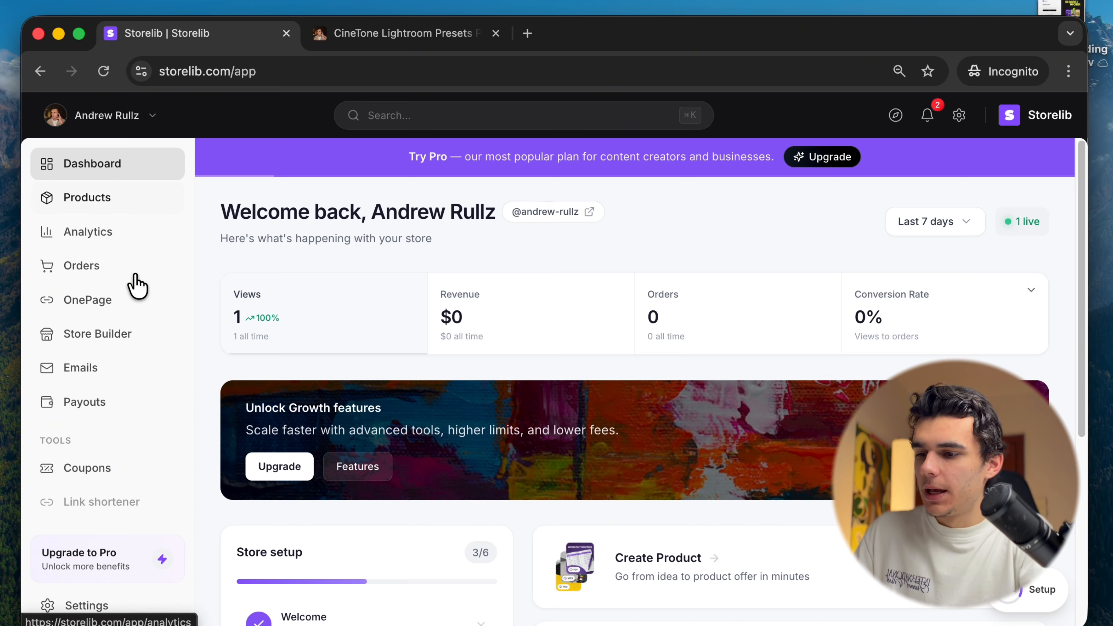
pyautogui.click(117, 336)
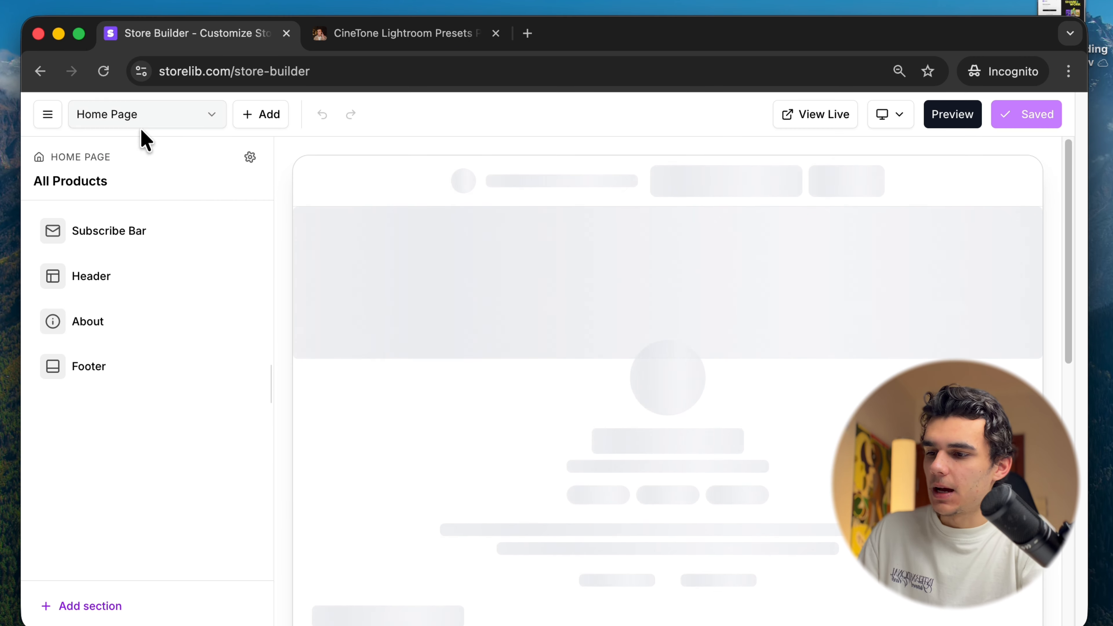
pyautogui.click(137, 127)
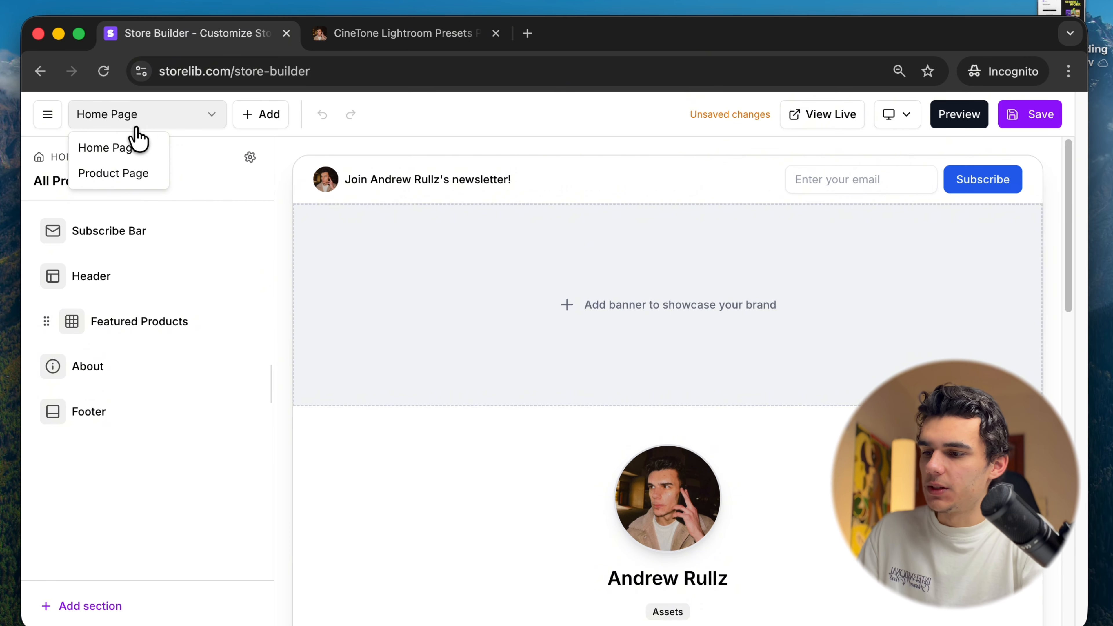
pyautogui.click(127, 174)
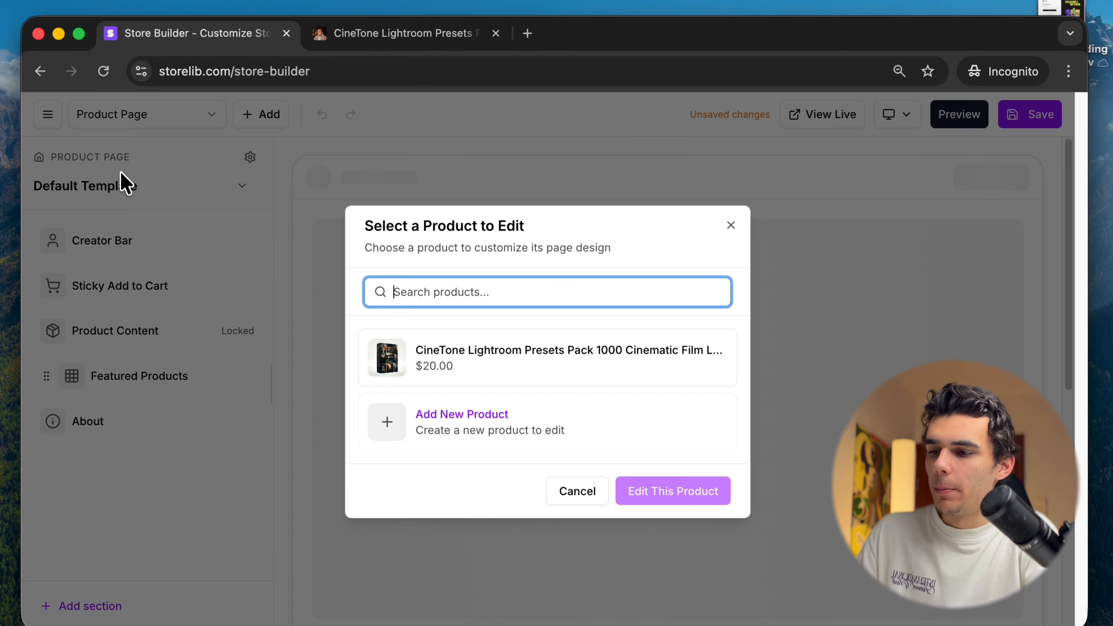
pyautogui.click(499, 366)
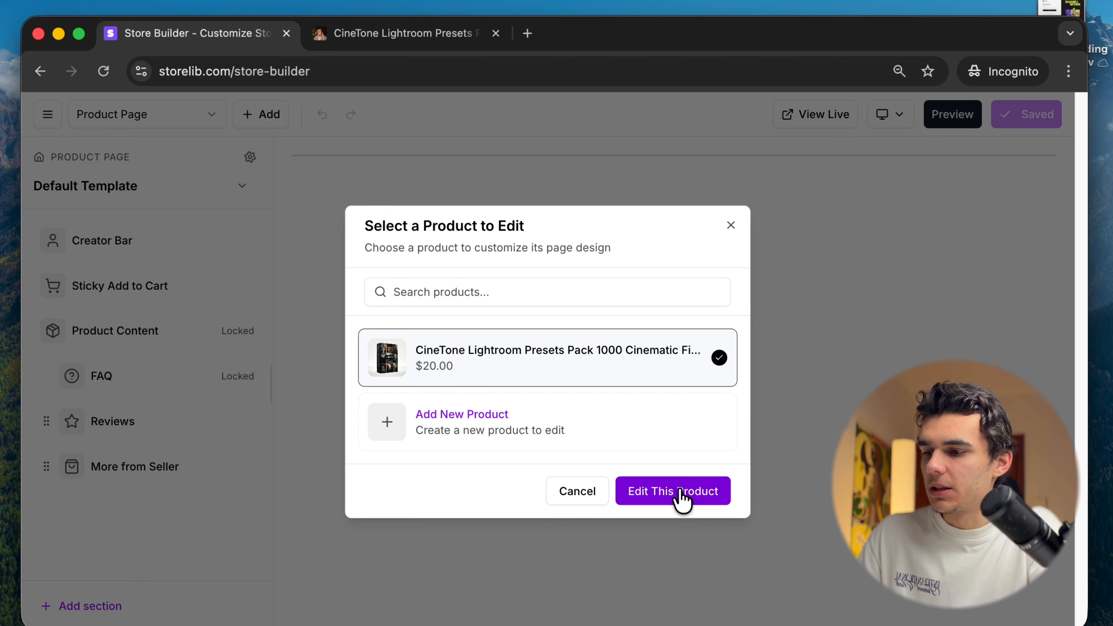
pyautogui.click(682, 498)
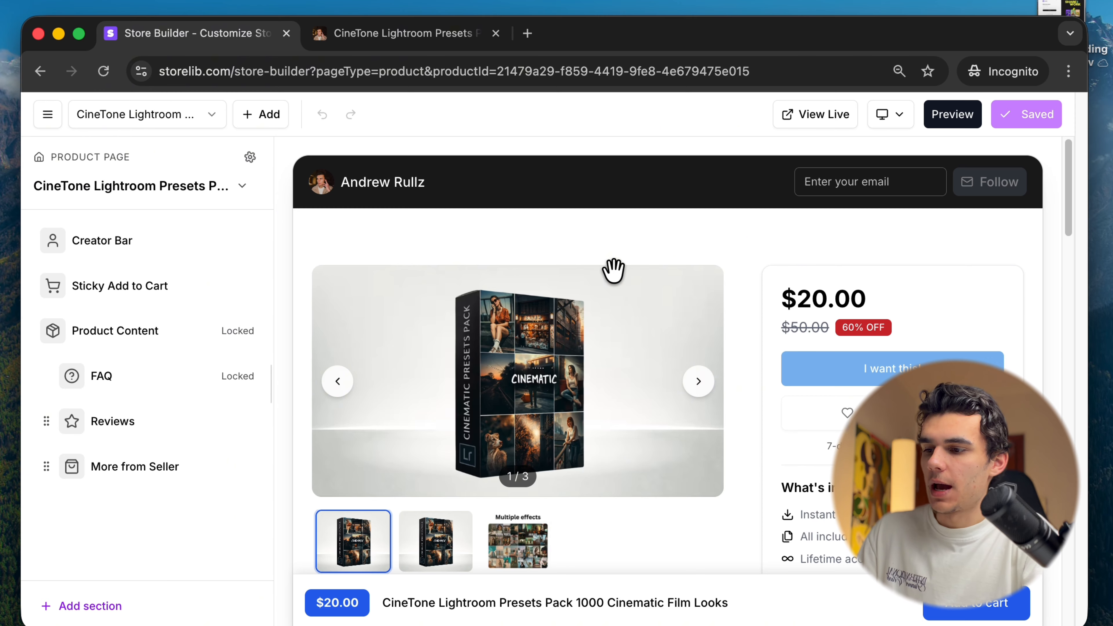
# - Set the product page's Creator Bar background color to #1c1c1c and return to the section list
pyautogui.scroll(-10, 563, 351)
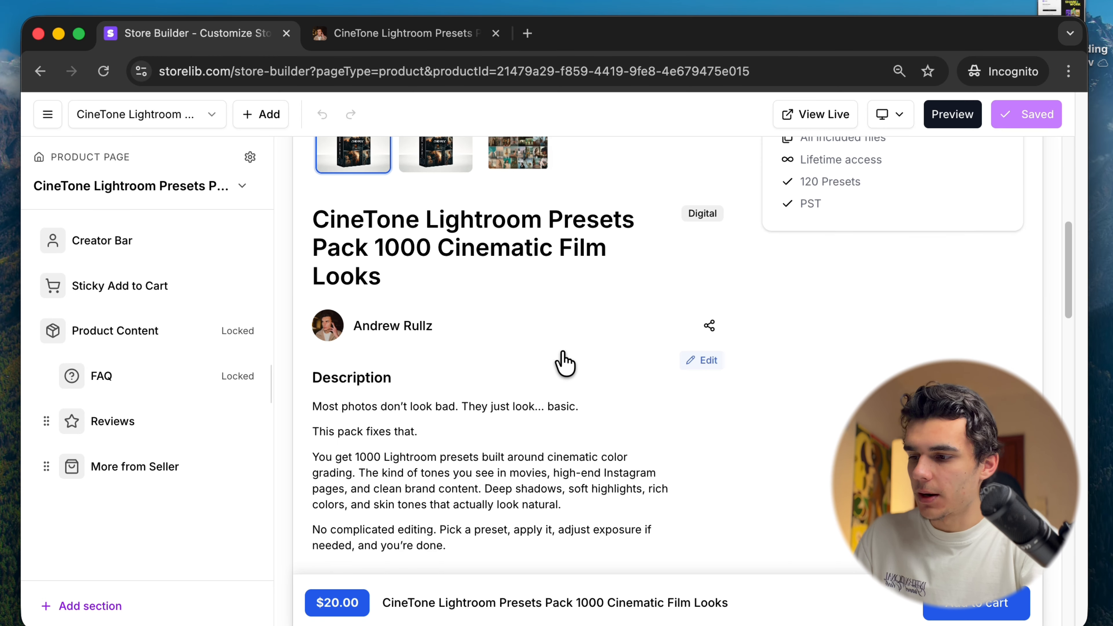
pyautogui.scroll(10, 565, 362)
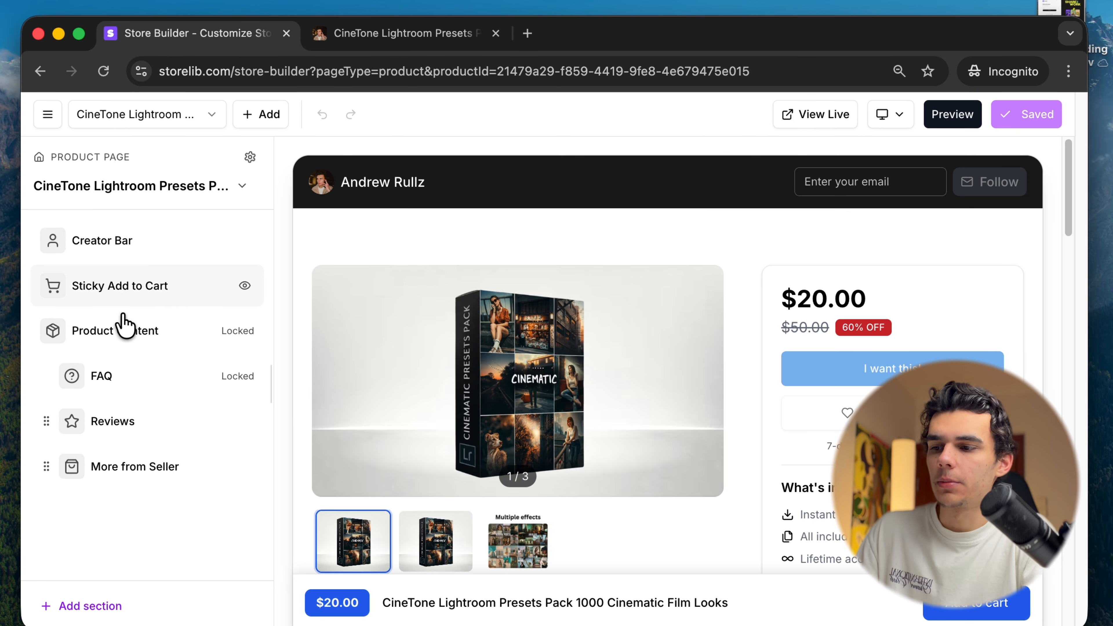
pyautogui.click(136, 252)
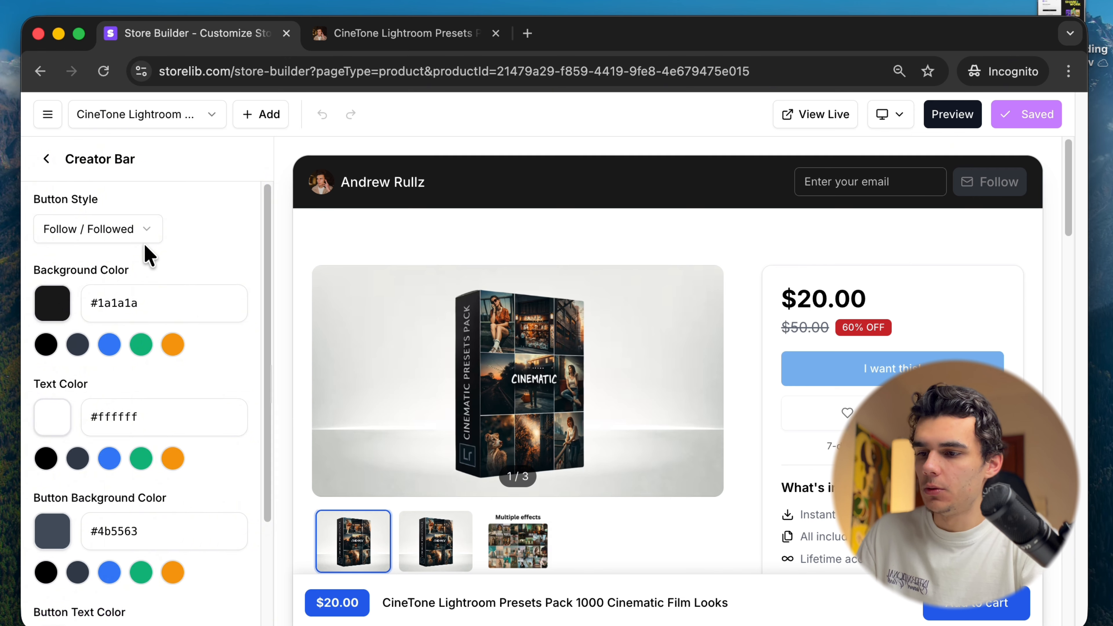
pyautogui.scroll(-3, 163, 355)
pyautogui.scroll(3, 151, 358)
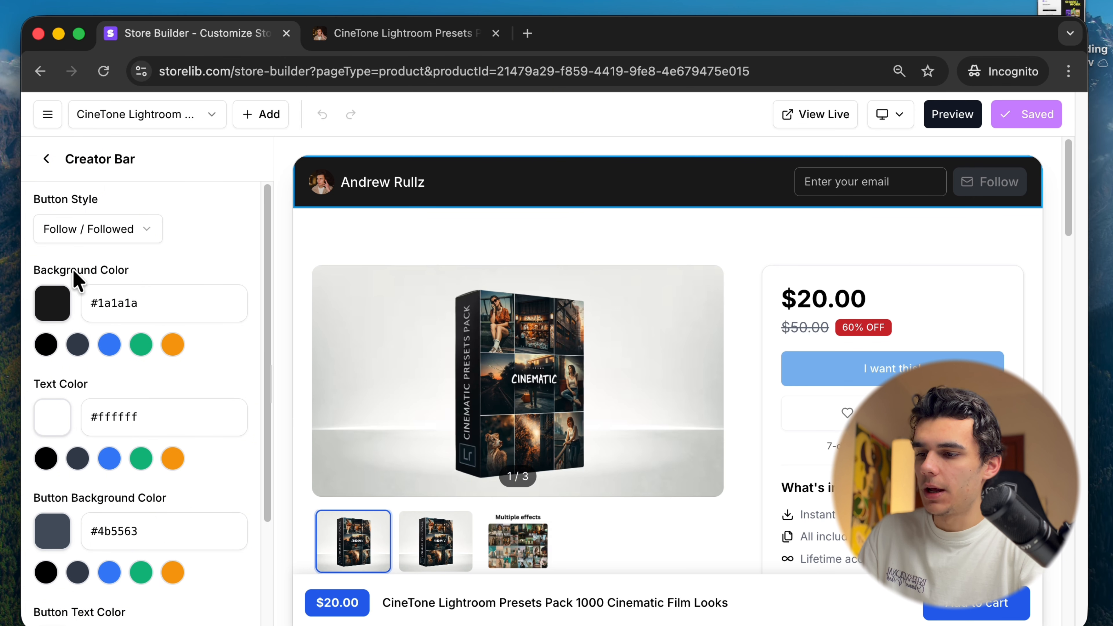
pyautogui.click(52, 303)
pyautogui.moveTo(127, 372); pyautogui.dragTo(35, 414)
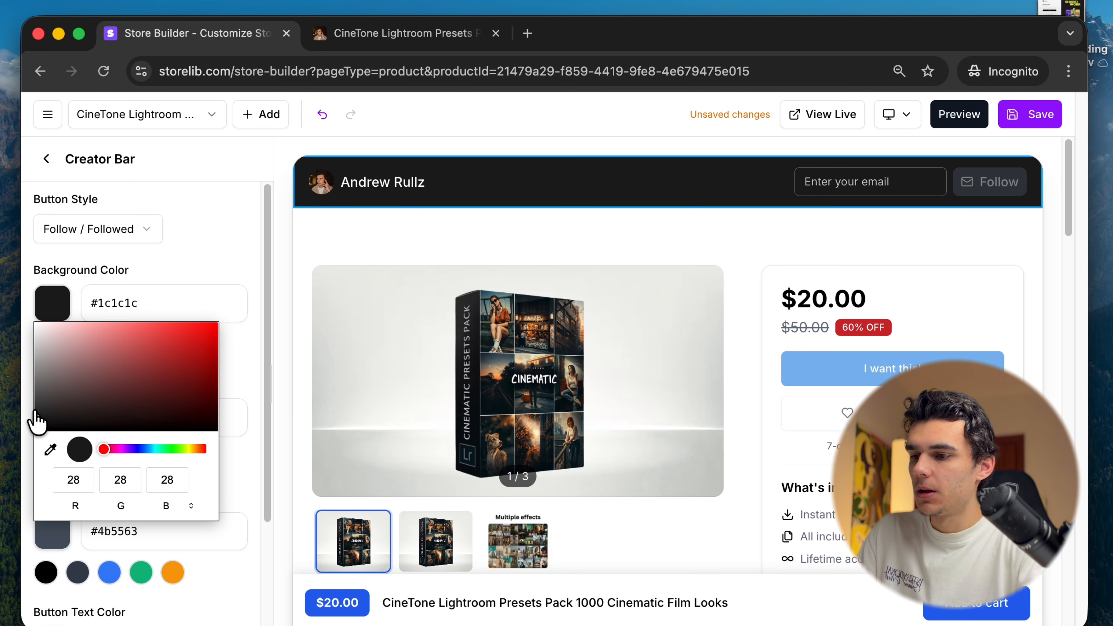
pyautogui.scroll(-20, 482, 312)
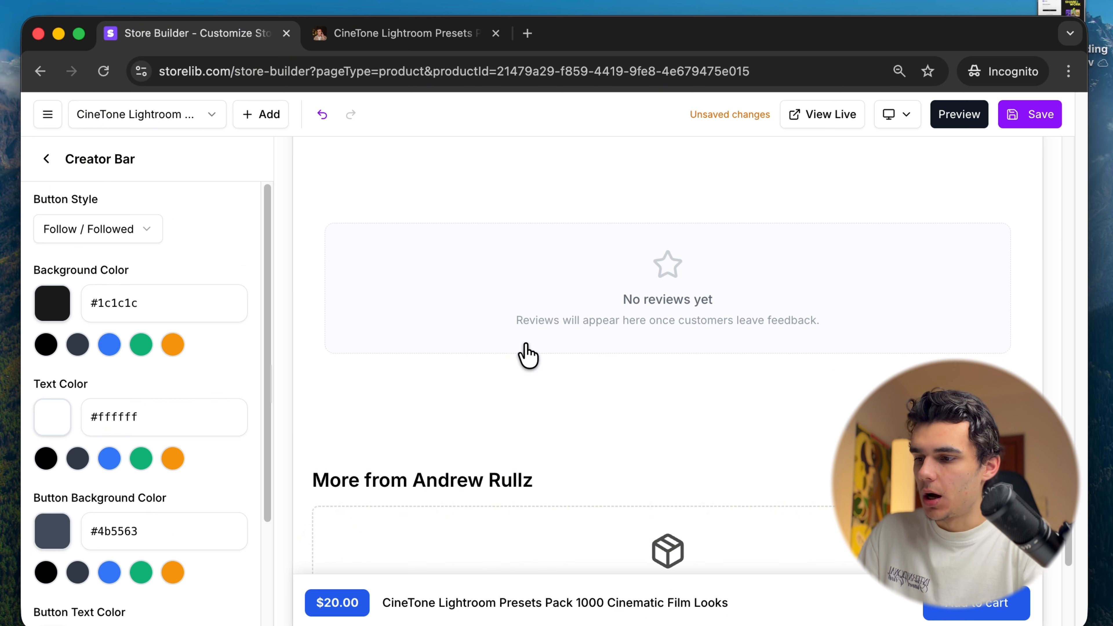
pyautogui.scroll(-2, 527, 355)
pyautogui.click(556, 299)
pyautogui.click(47, 159)
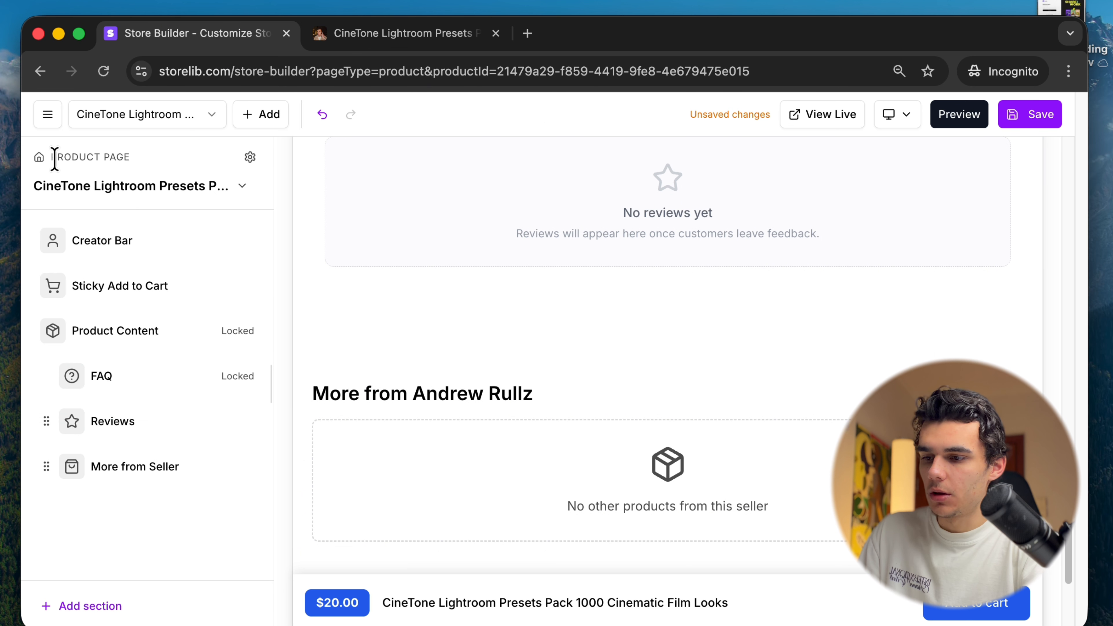
# - Switch the Store Builder to the Home Page and review its header and featured products
pyautogui.scroll(20, 399, 416)
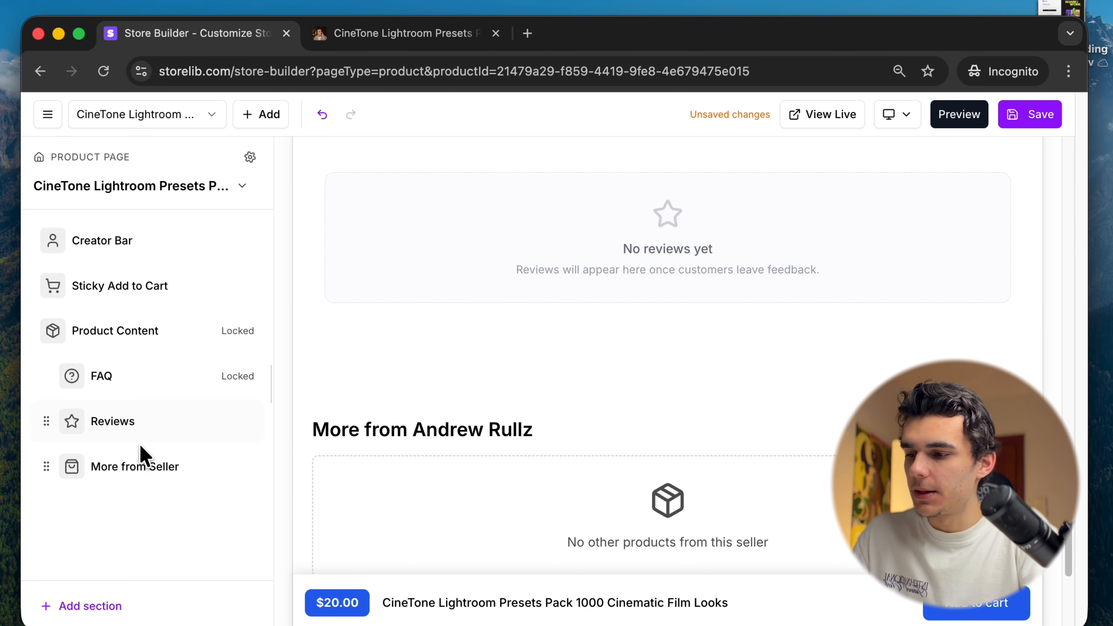
pyautogui.scroll(2, 618, 368)
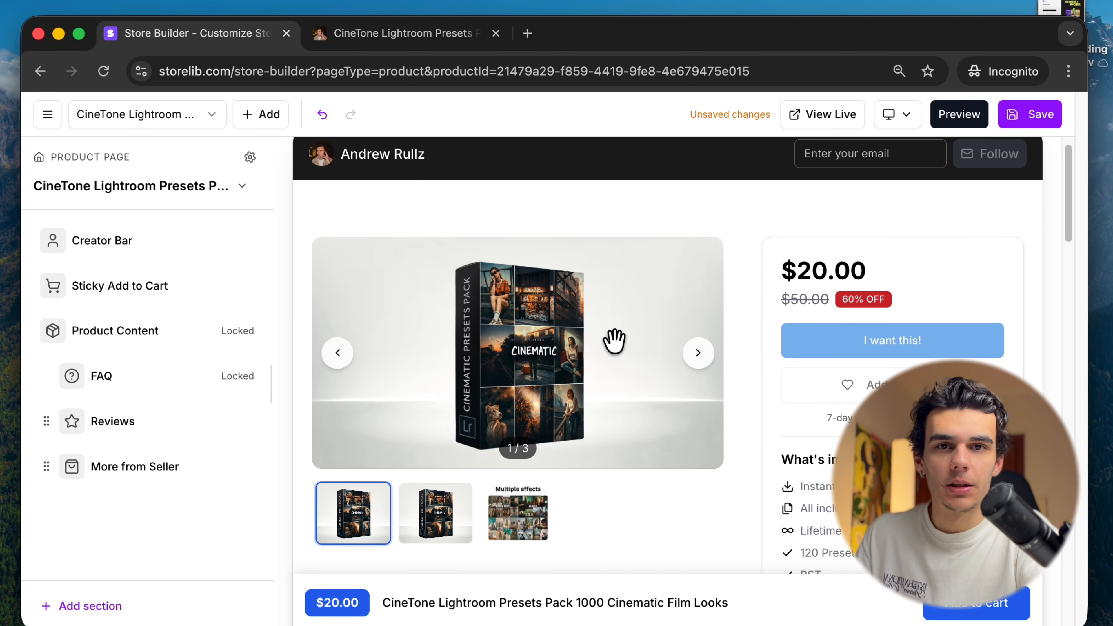
pyautogui.click(147, 115)
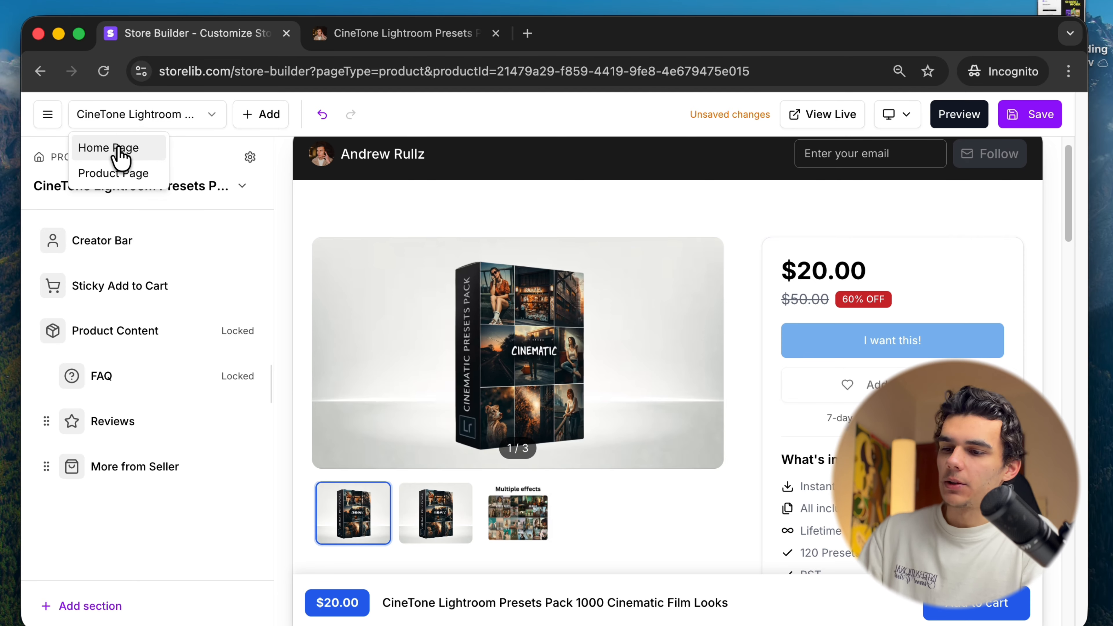
pyautogui.click(118, 149)
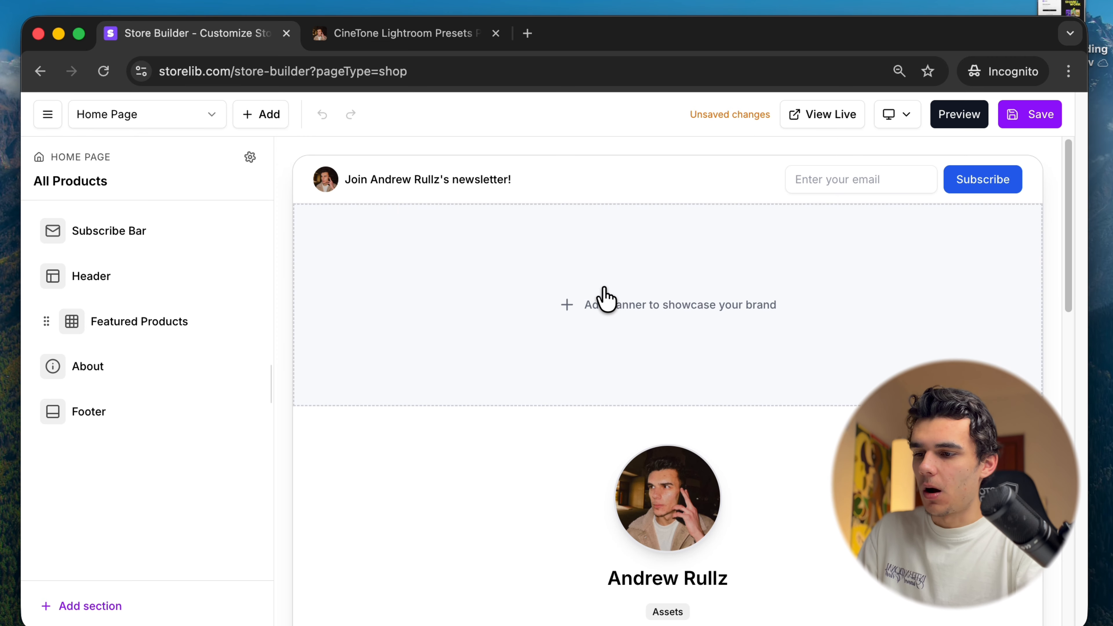
pyautogui.scroll(-10, 644, 430)
pyautogui.scroll(9, 631, 421)
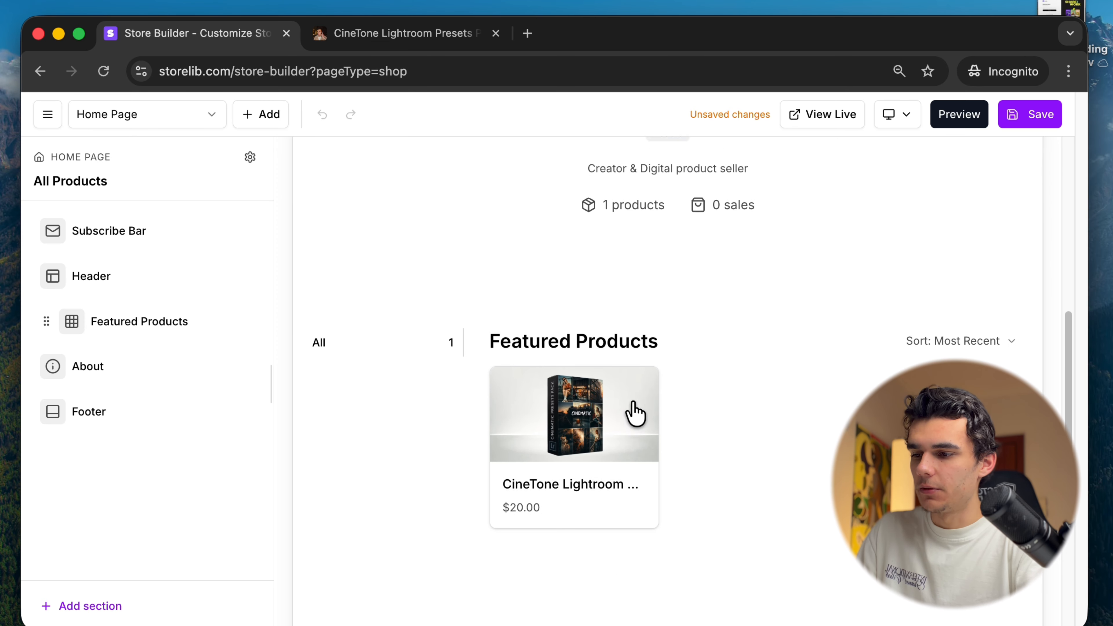
pyautogui.scroll(2, 697, 452)
pyautogui.scroll(-4, 477, 443)
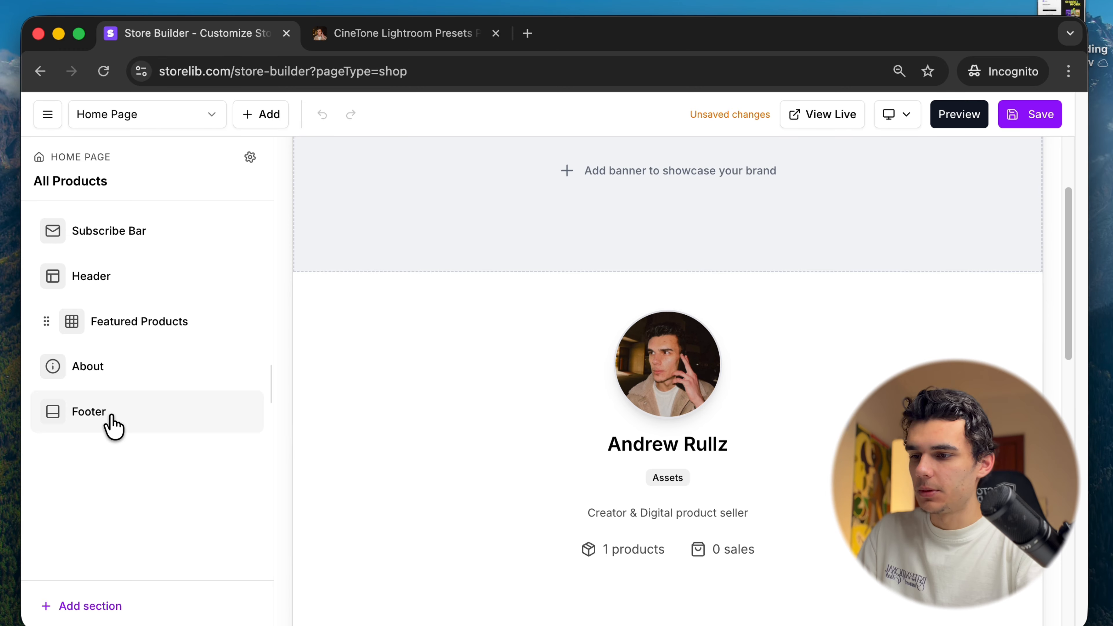
# - Set the Header section's cover image to the dark star-trail picture from the library's curated images
pyautogui.scroll(2, 399, 307)
pyautogui.click(567, 319)
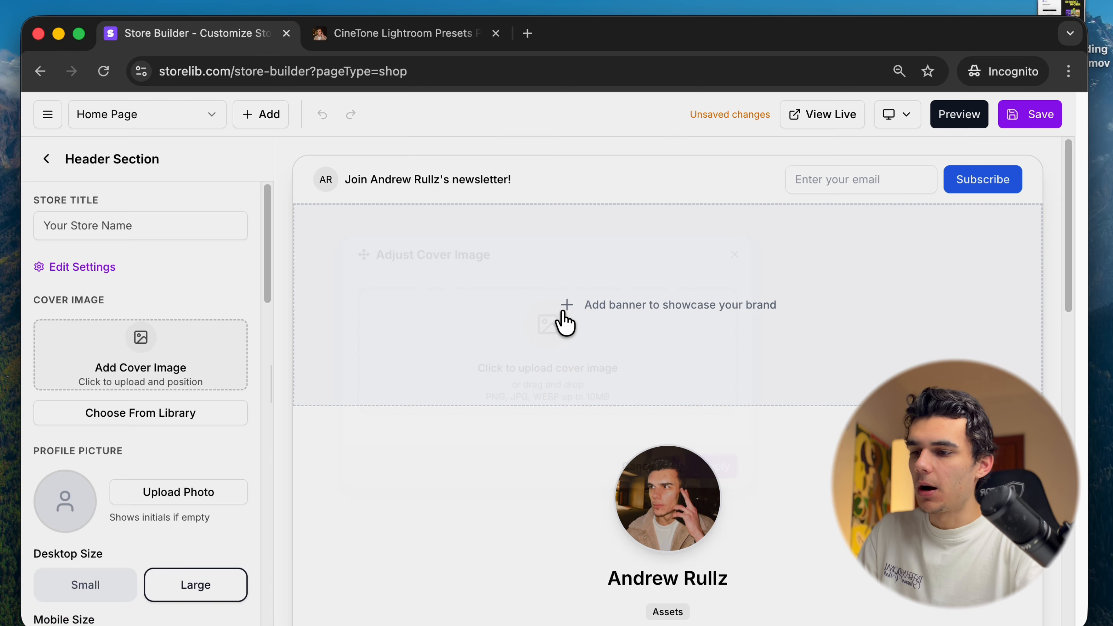
pyautogui.click(641, 472)
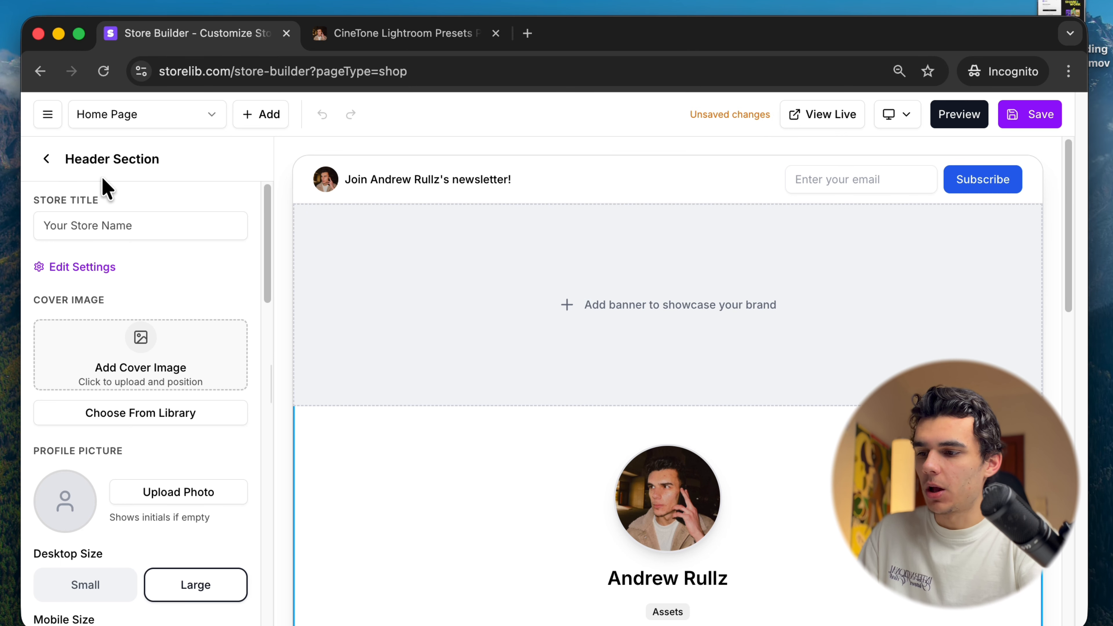
pyautogui.scroll(-5, 440, 336)
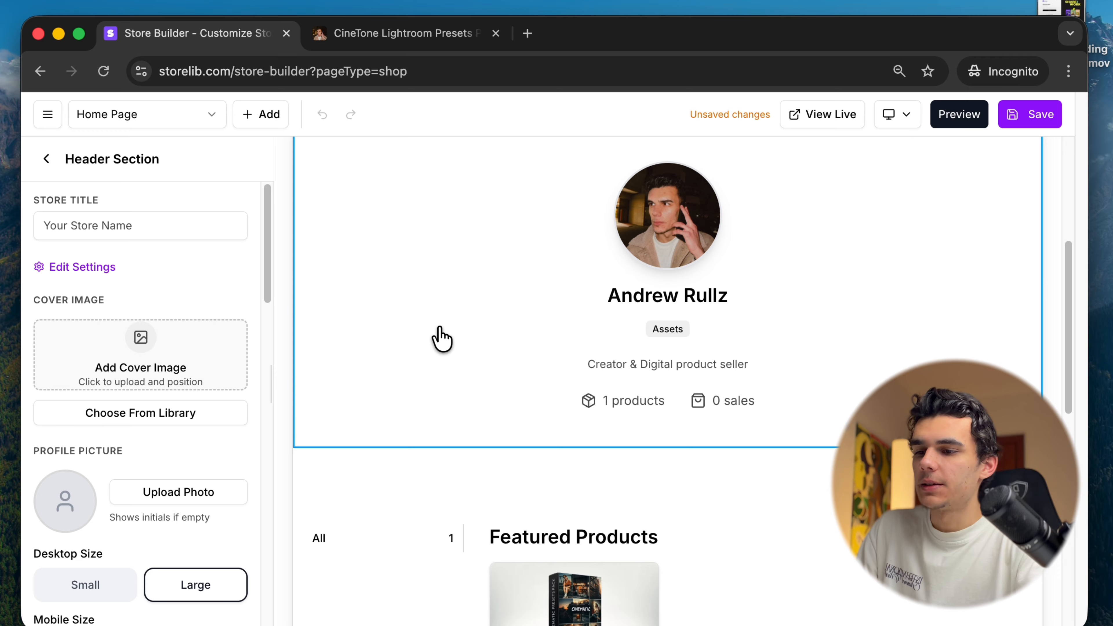
pyautogui.scroll(5, 440, 336)
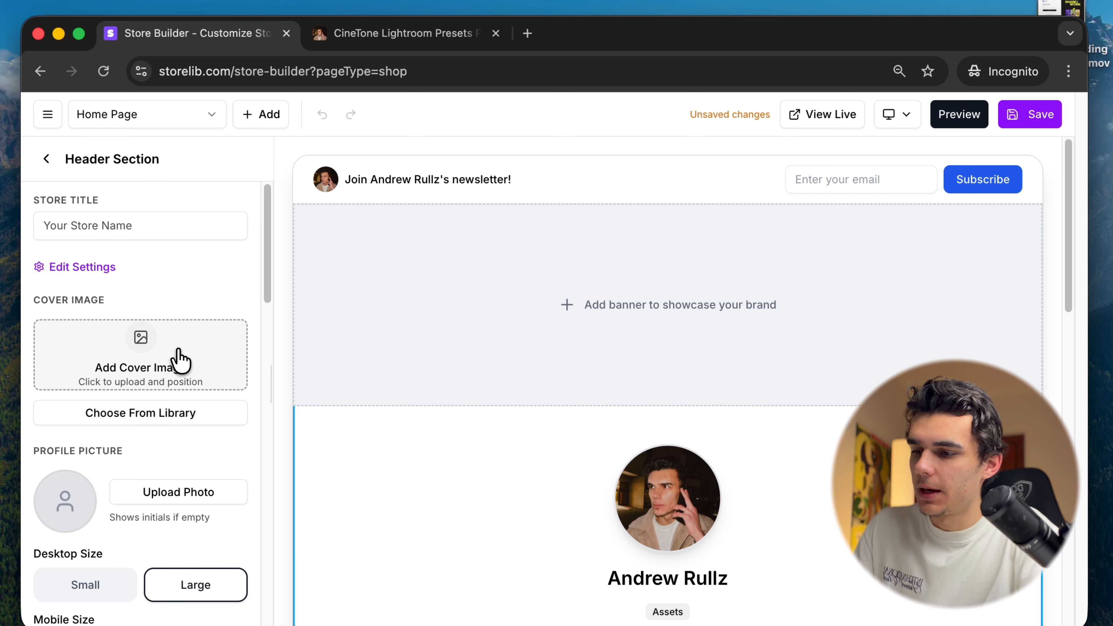
pyautogui.click(148, 416)
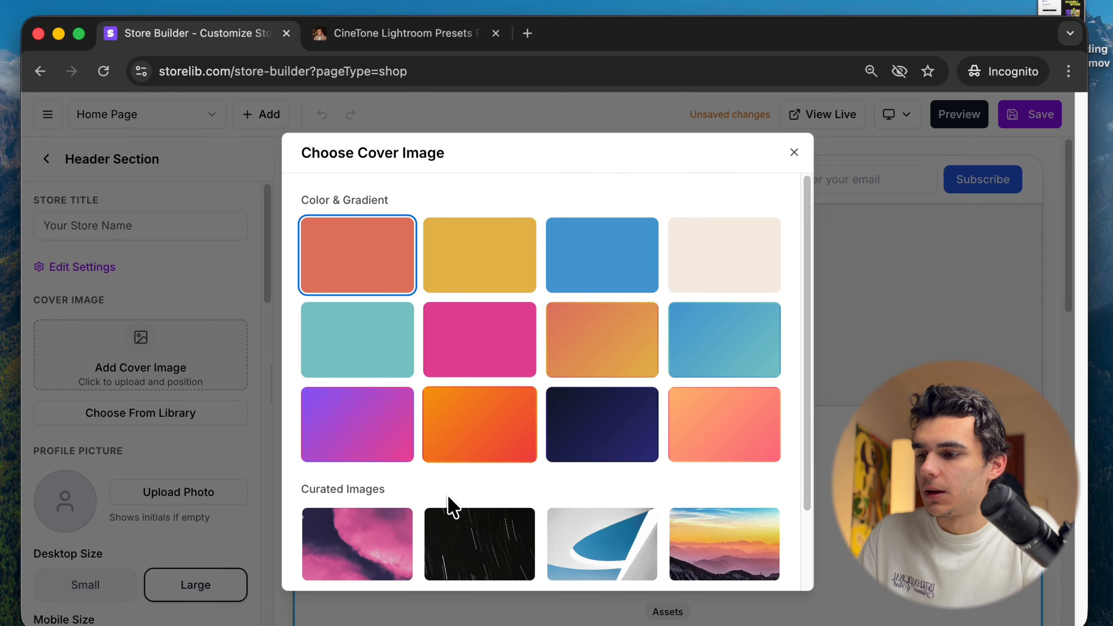
pyautogui.click(473, 544)
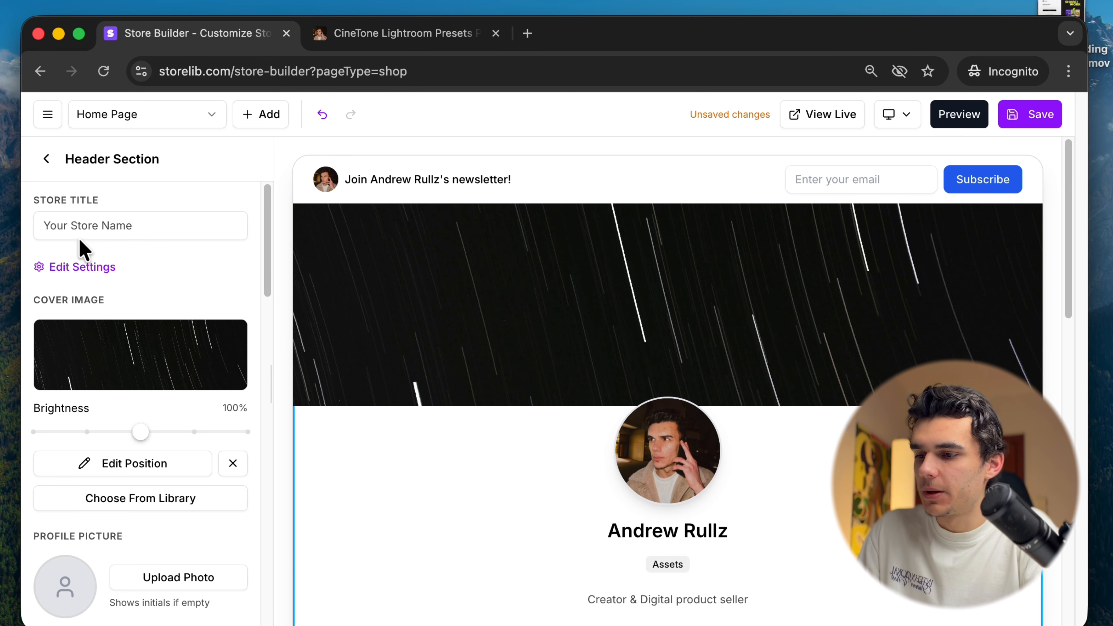
pyautogui.click(46, 159)
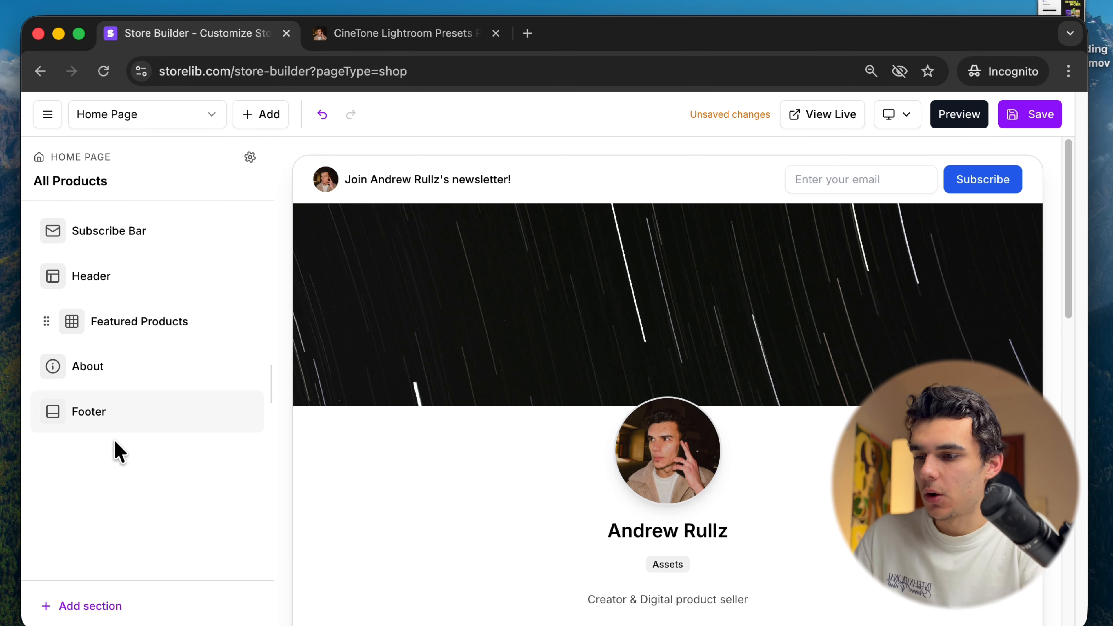
# - Browse the section types that can be added to the home page, including the Image + Text and Content categories
pyautogui.click(118, 605)
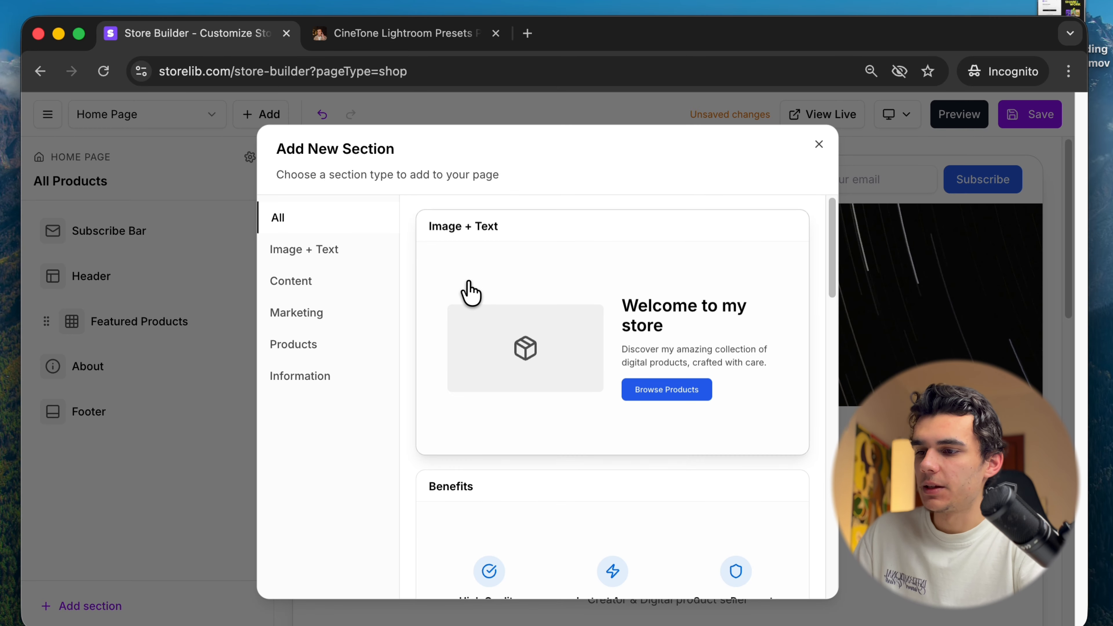
pyautogui.click(322, 250)
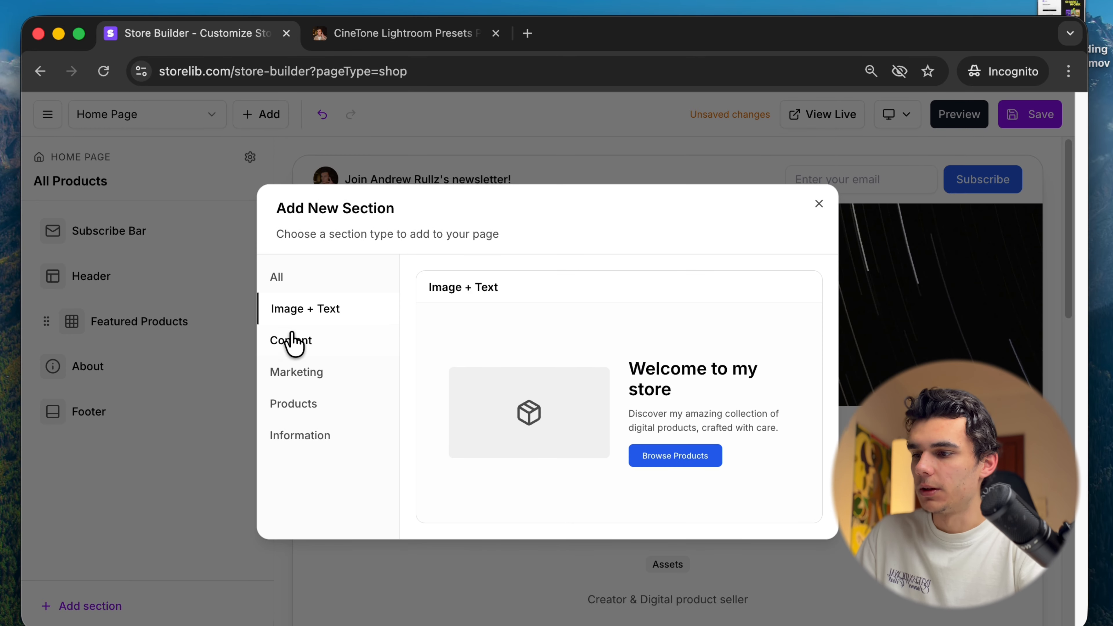
pyautogui.click(293, 281)
pyautogui.click(276, 219)
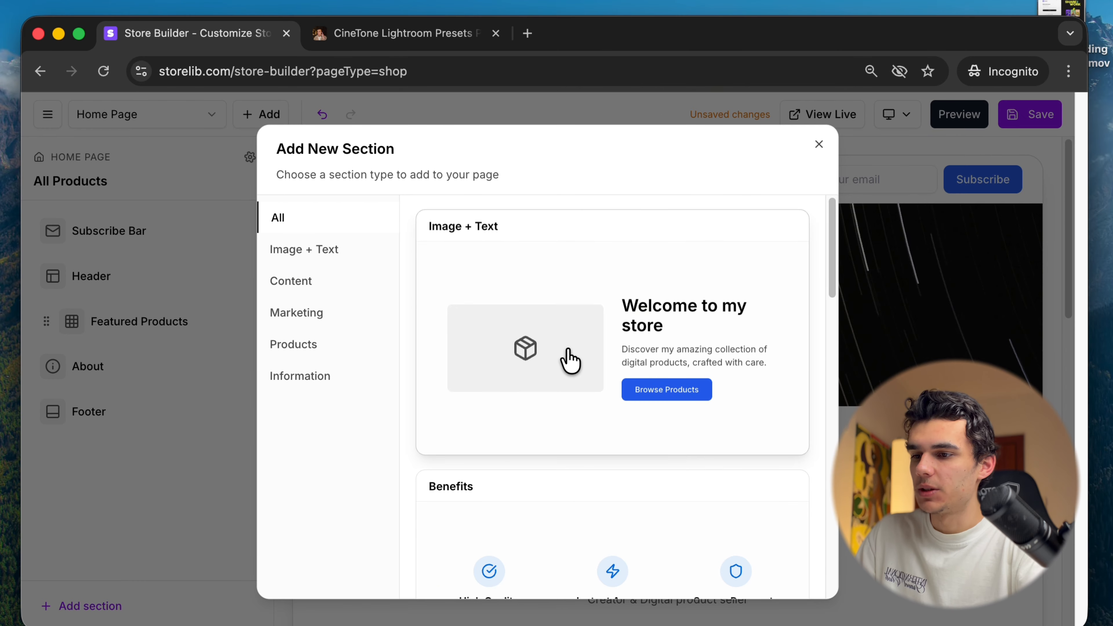
pyautogui.scroll(-5, 570, 362)
pyautogui.scroll(4, 601, 303)
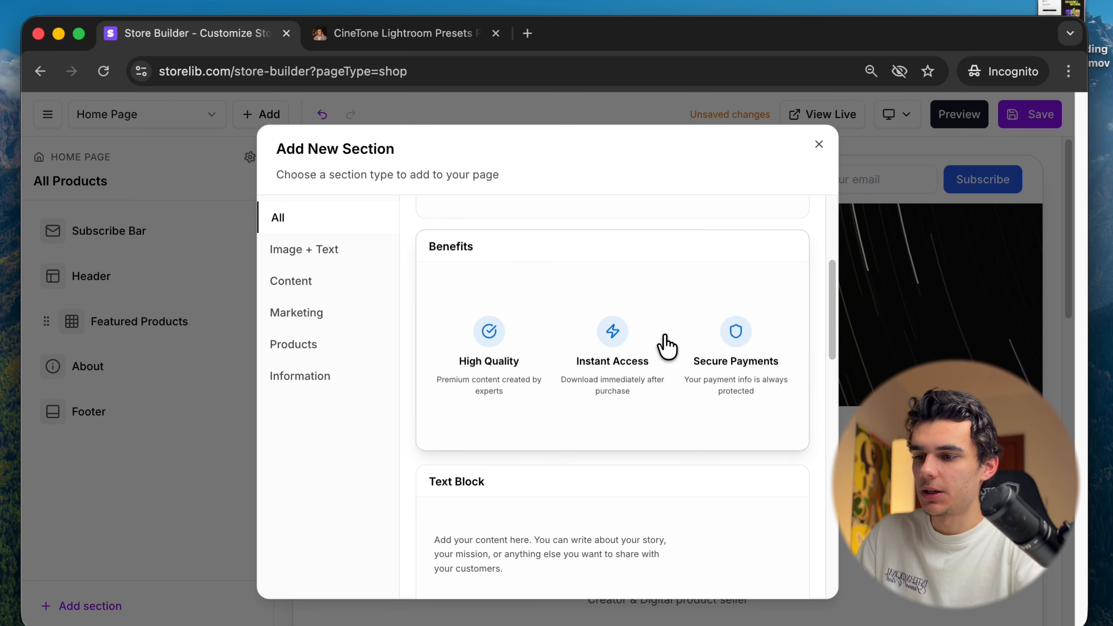
pyautogui.scroll(-10, 666, 347)
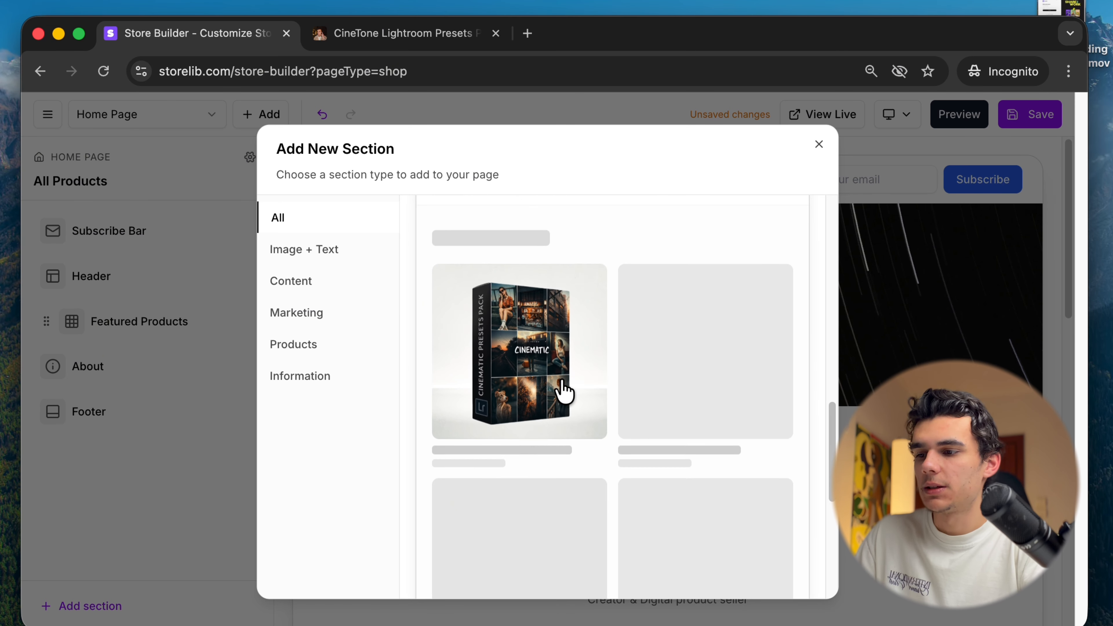
pyautogui.scroll(6, 557, 405)
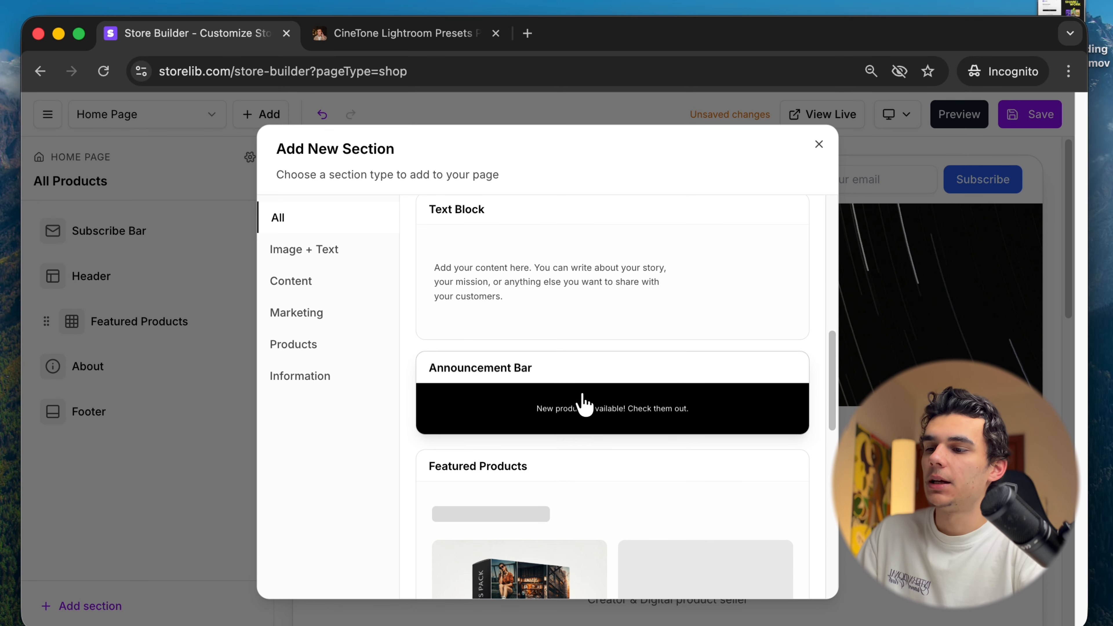
pyautogui.scroll(8, 585, 404)
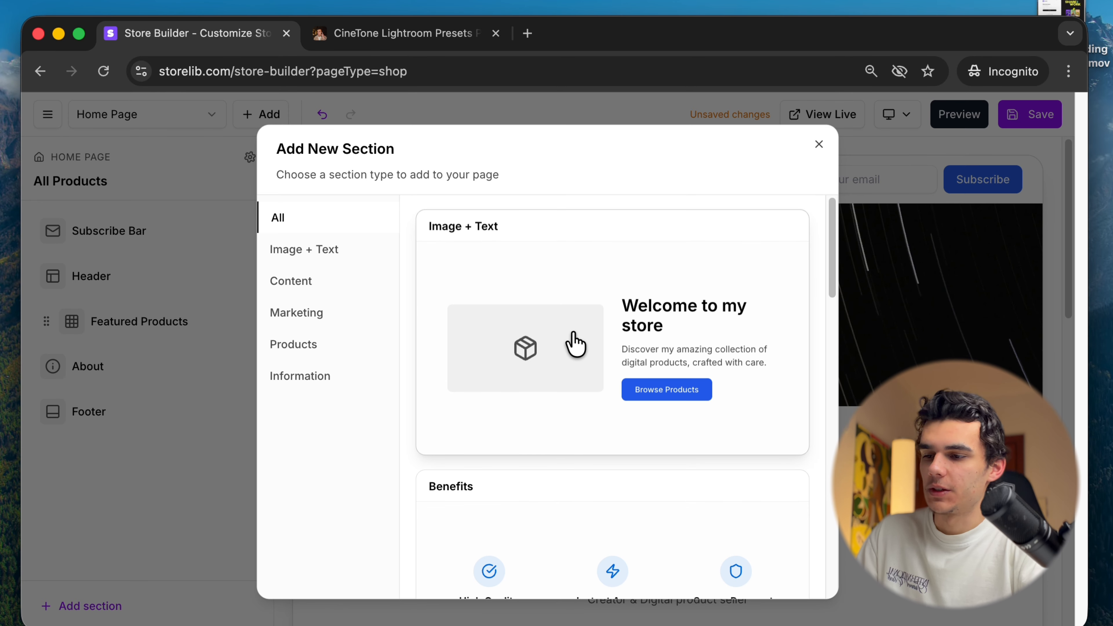
# - Add an Announcement Bar section to the home page and check its placement
pyautogui.scroll(-10, 578, 357)
pyautogui.click(622, 377)
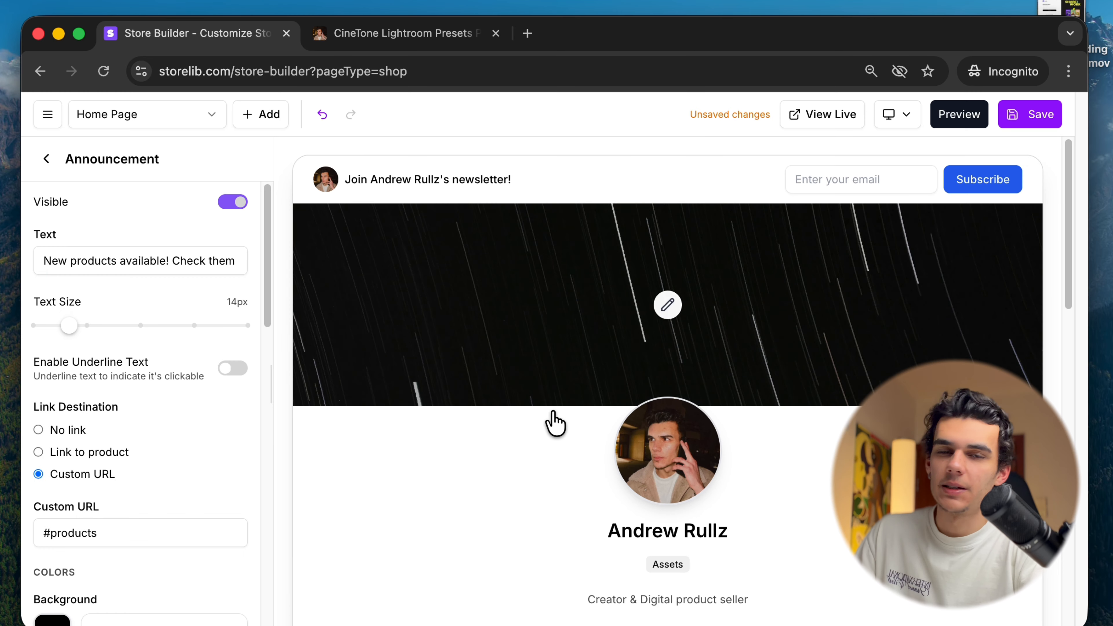
pyautogui.scroll(-3, 576, 487)
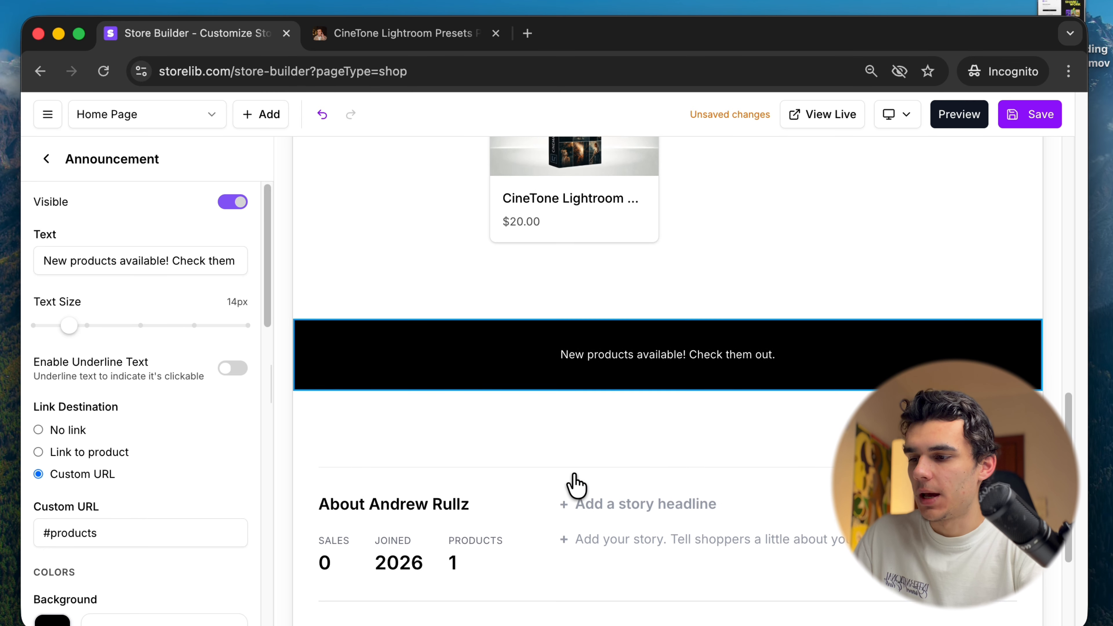
pyautogui.click(44, 160)
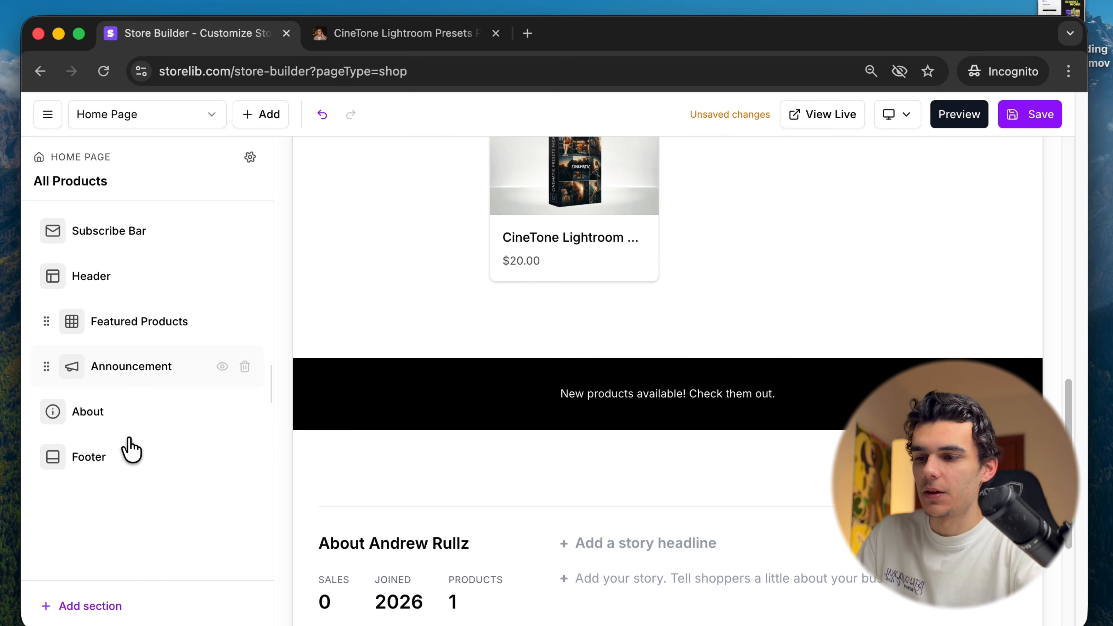
# - Add an Image + Text section to the home page and return to the section list
pyautogui.click(116, 605)
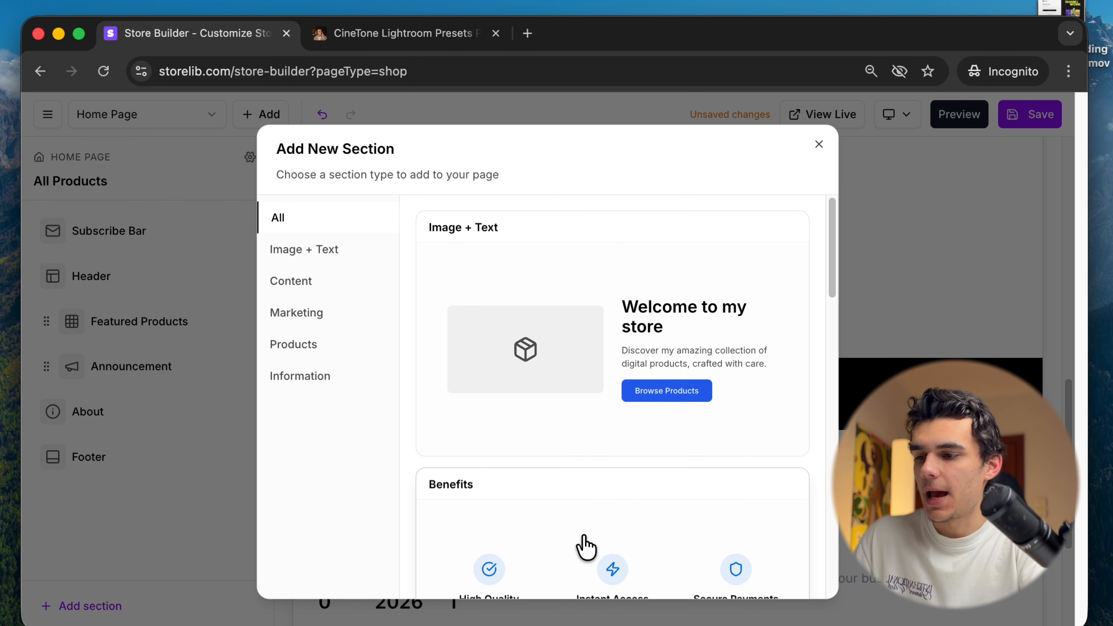
pyautogui.scroll(-5, 577, 510)
pyautogui.scroll(1, 709, 394)
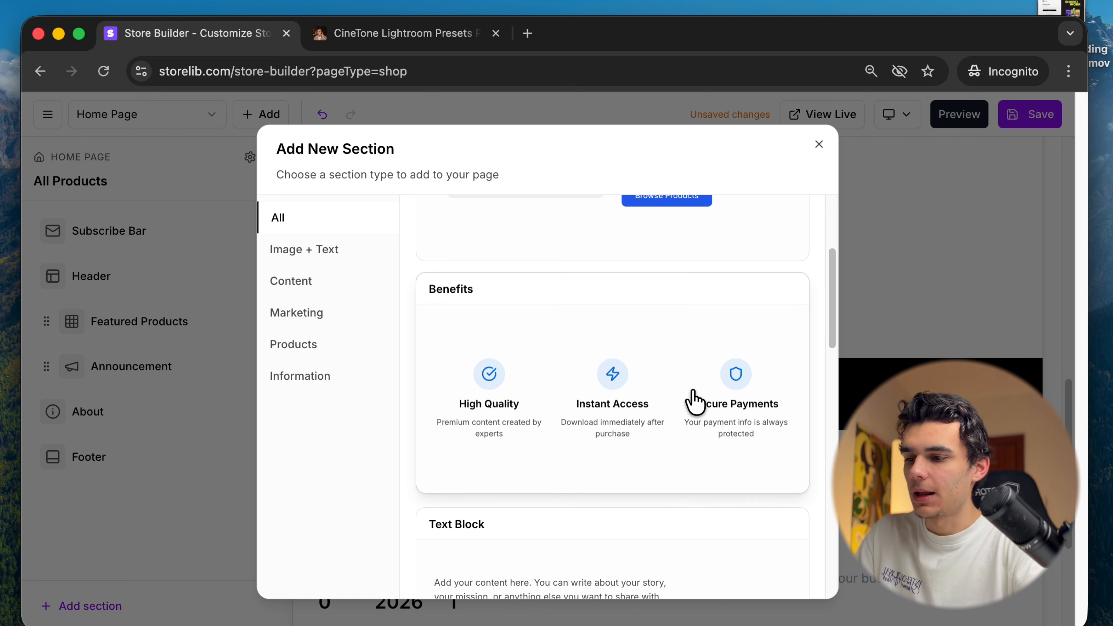
pyautogui.scroll(-3, 517, 442)
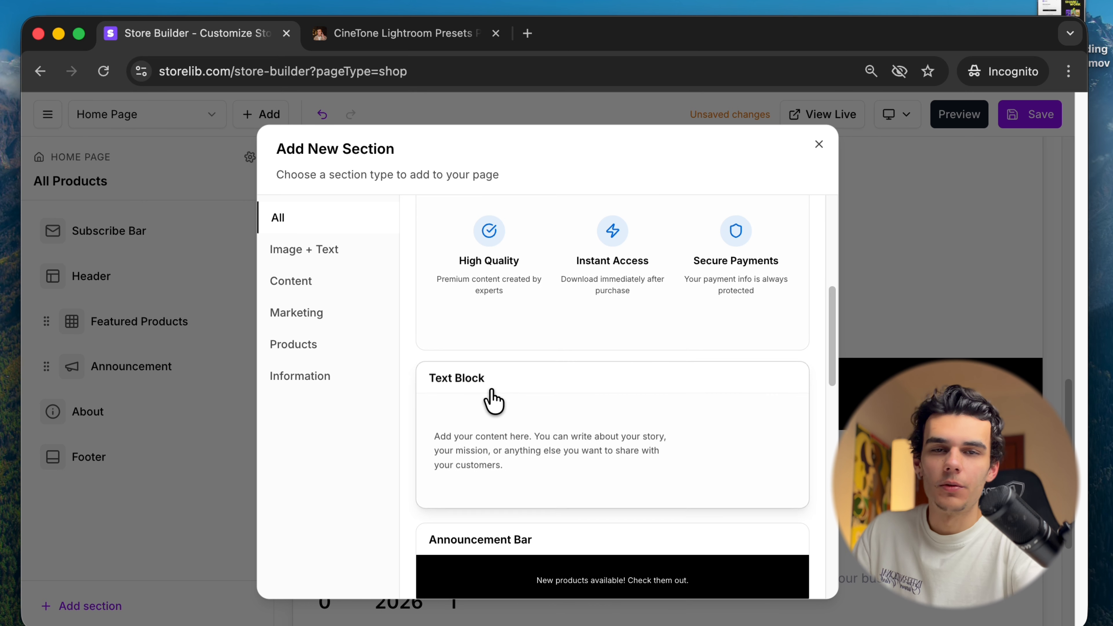
pyautogui.scroll(8, 504, 397)
pyautogui.click(512, 375)
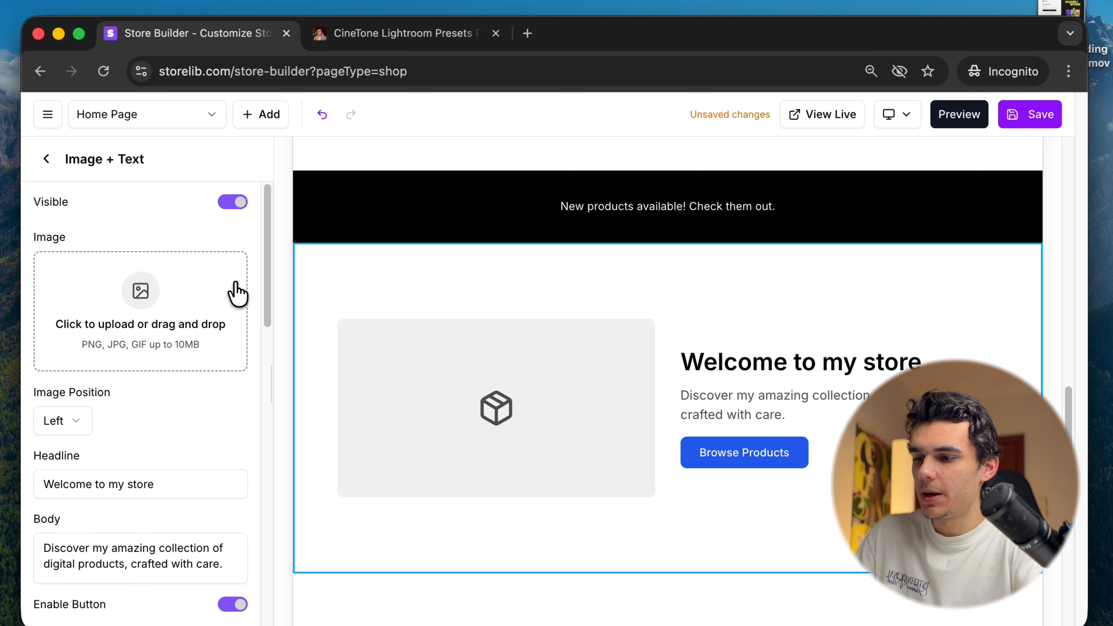
pyautogui.click(46, 159)
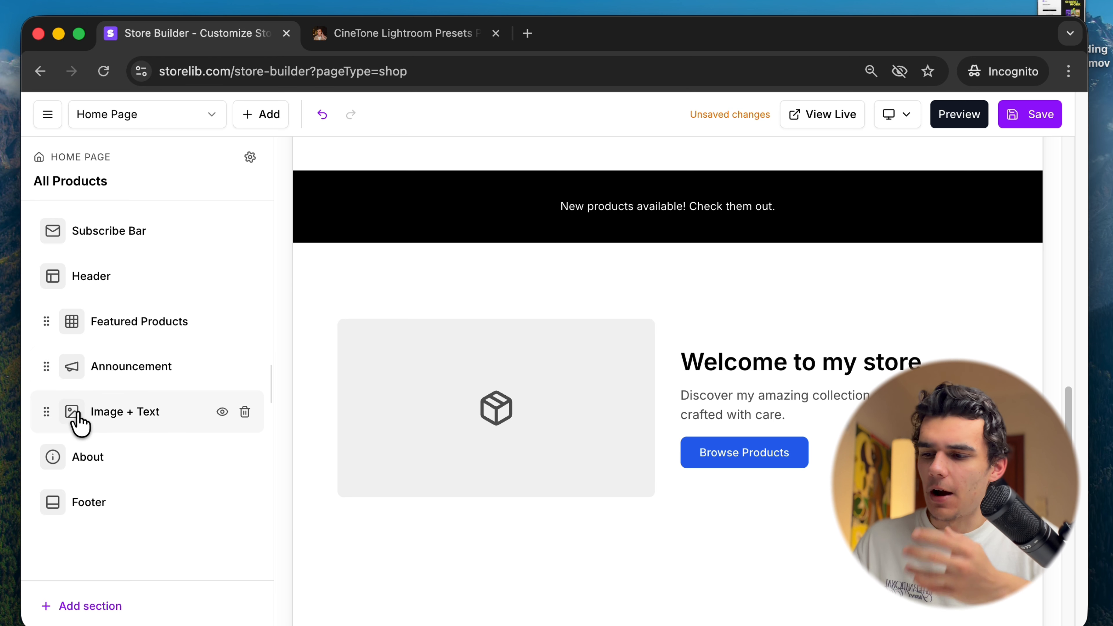
pyautogui.moveTo(50, 412)
pyautogui.mouseDown()
pyautogui.moveTo(47, 353)
pyautogui.moveTo(55, 428)
pyautogui.mouseUp()
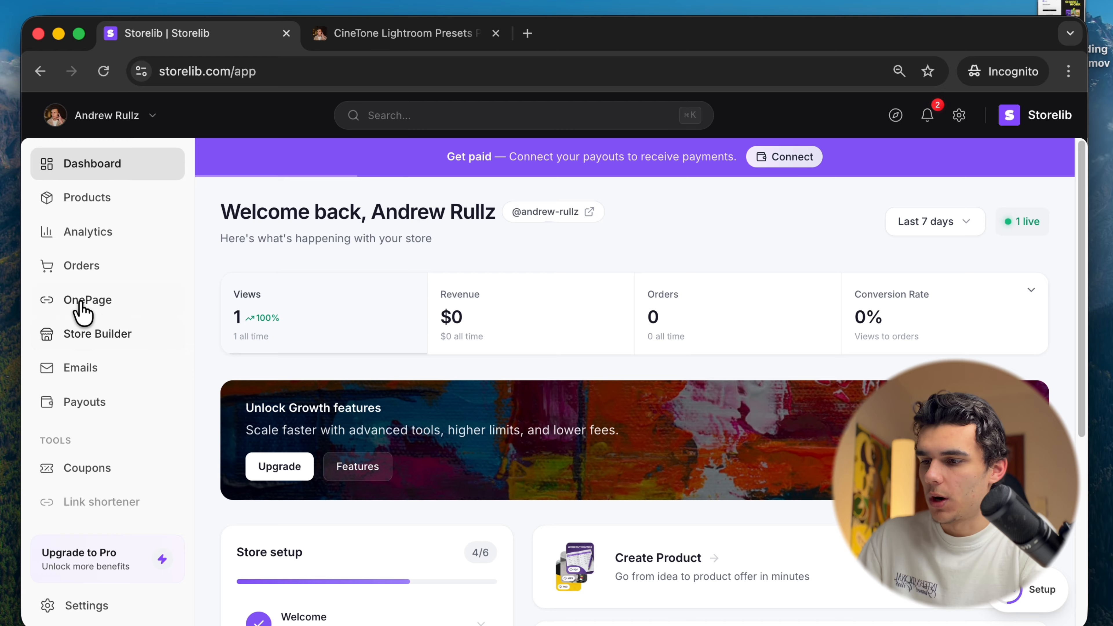
# - Open the OnePage editor and view the live links page in a new browser tab, closing the share dialog when done
pyautogui.click(99, 312)
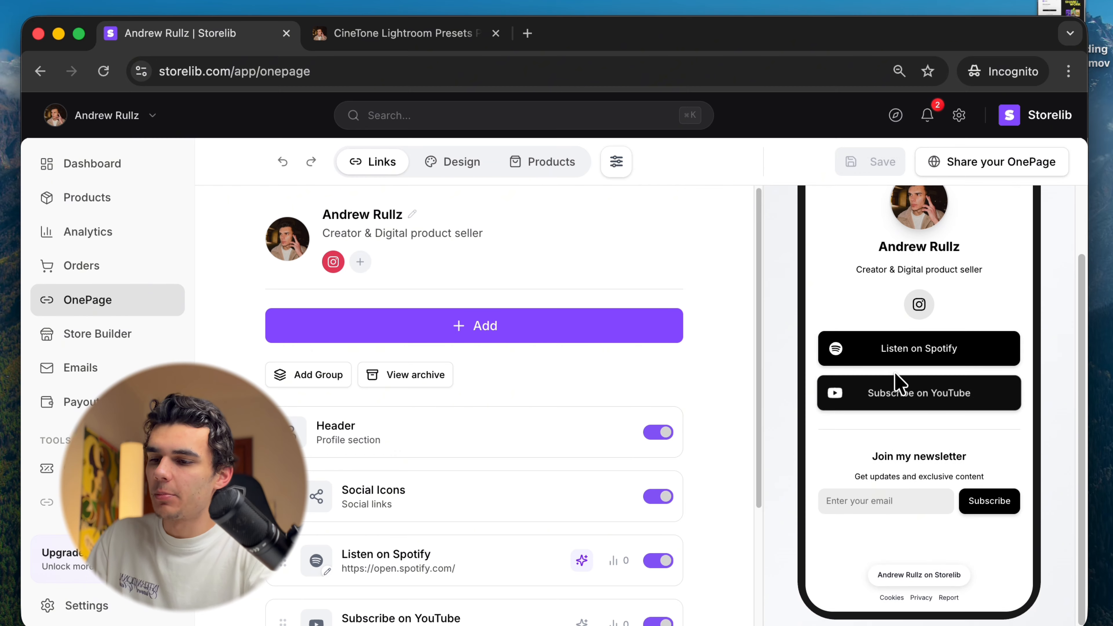
pyautogui.click(942, 161)
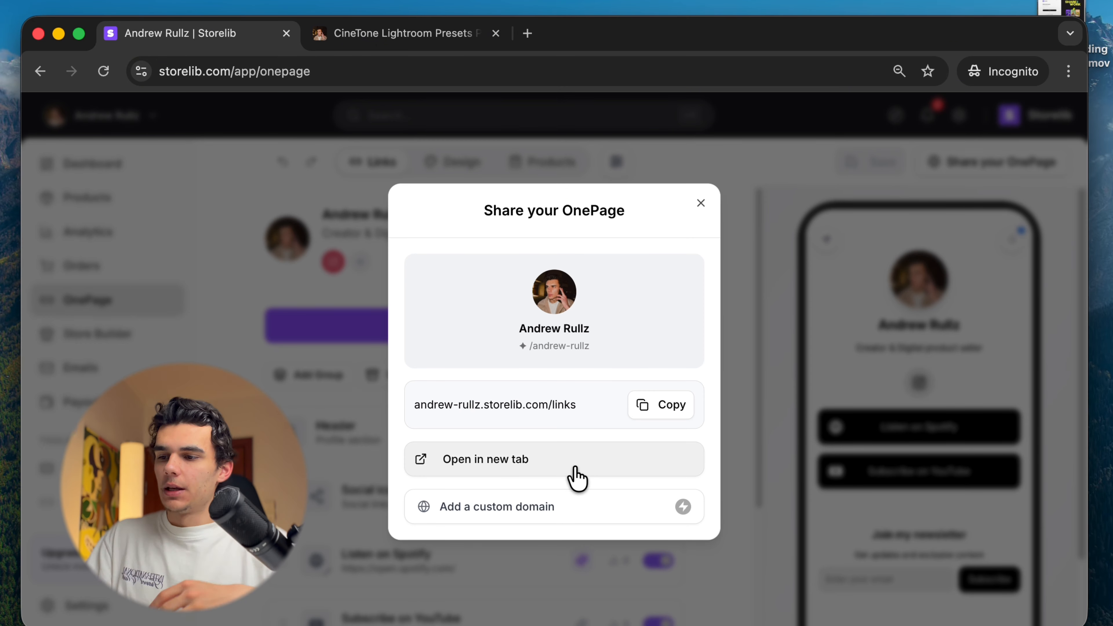
pyautogui.click(568, 465)
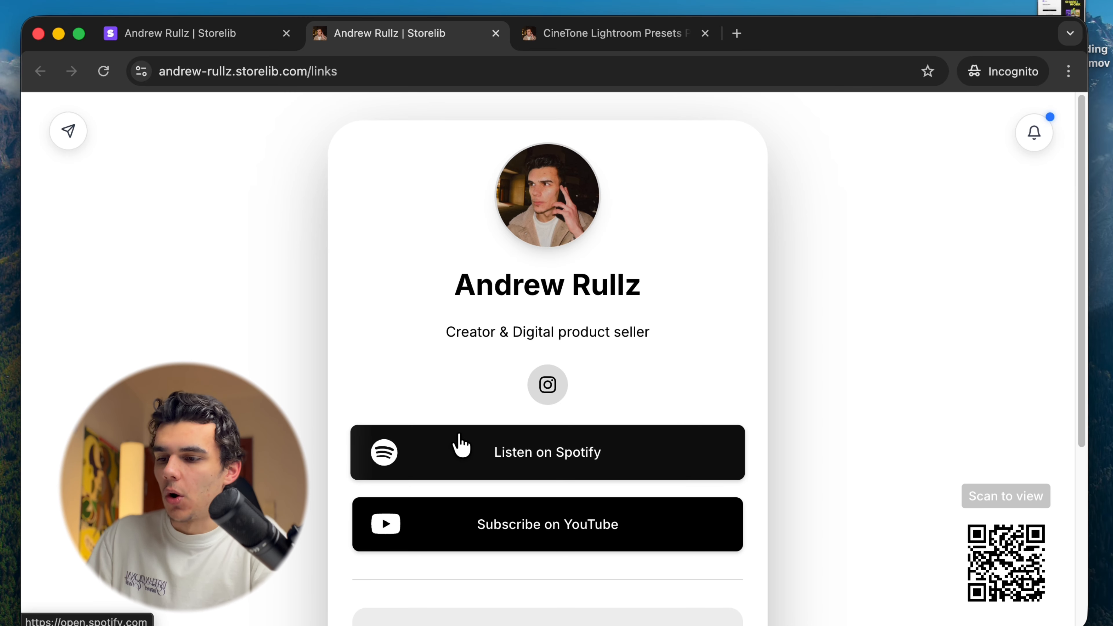
pyautogui.scroll(-5, 1080, 303)
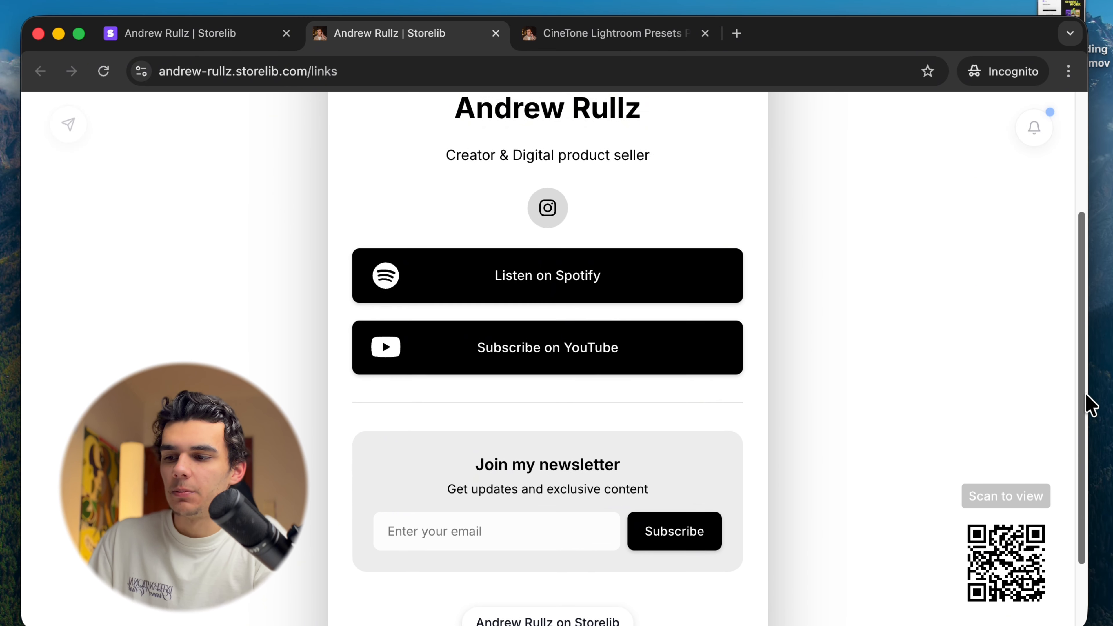
pyautogui.scroll(5, 1086, 406)
pyautogui.click(222, 35)
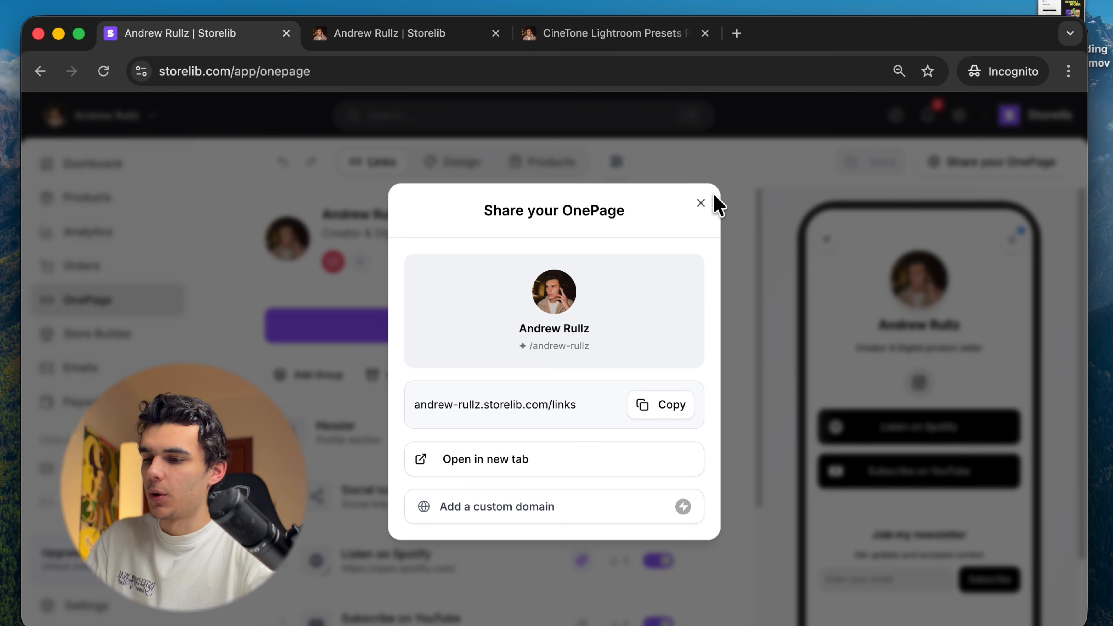
pyautogui.click(701, 203)
# - Browse the block types that can be added to the OnePage, from popular platforms to media and documents
pyautogui.click(472, 323)
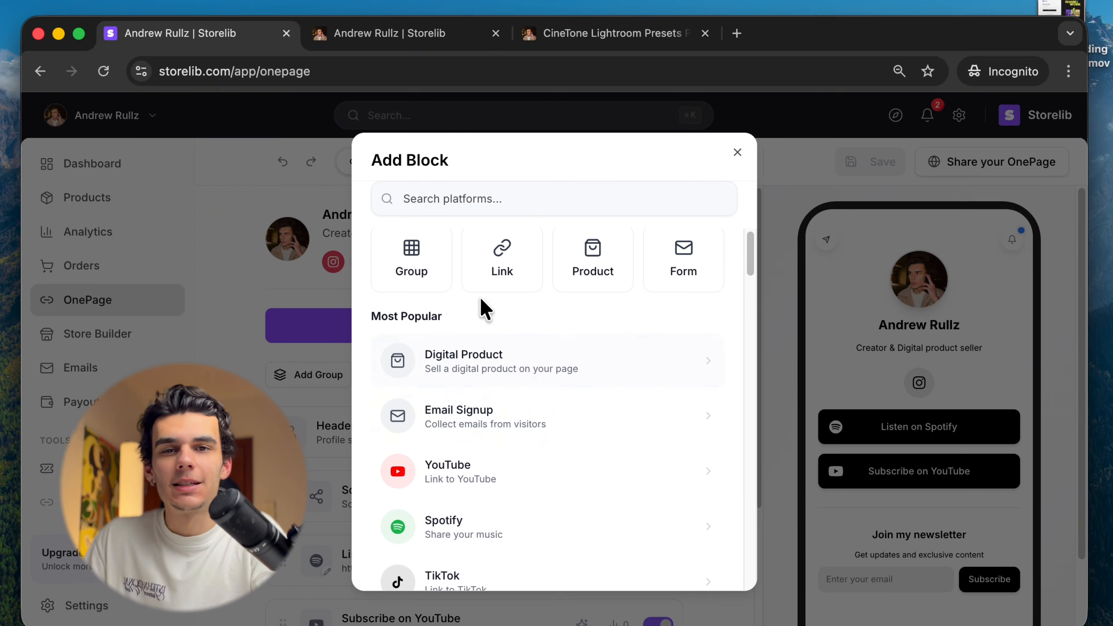
pyautogui.scroll(-15, 530, 386)
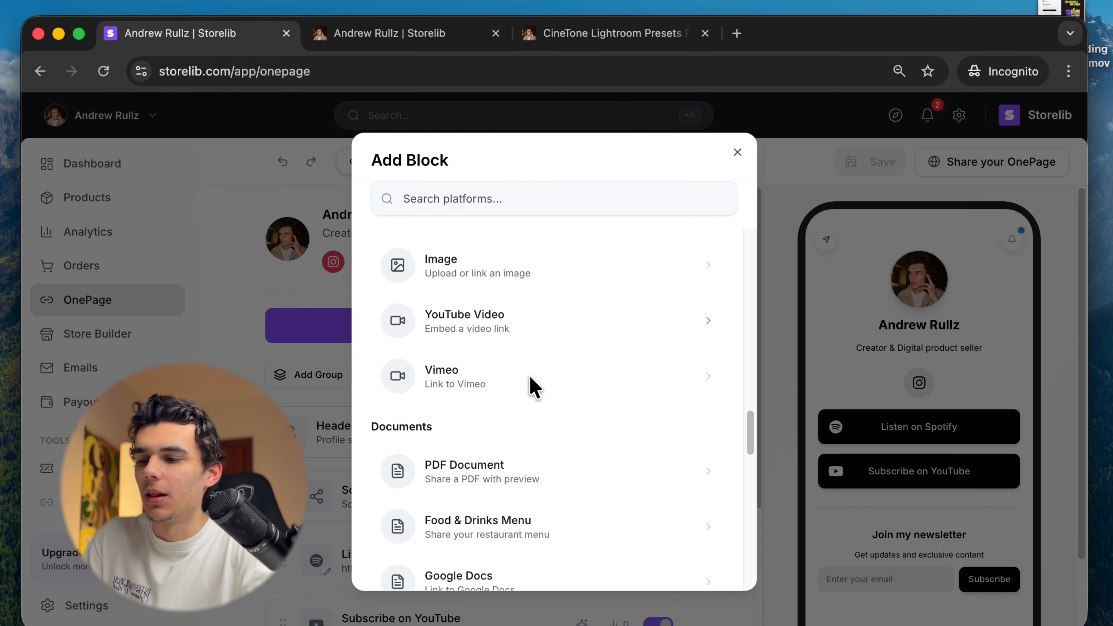
pyautogui.scroll(-7, 530, 386)
pyautogui.click(736, 153)
# - Try several OnePage design themes in the preview, including Air, Astrid, Blocks, Ocean and Neon
pyautogui.click(458, 169)
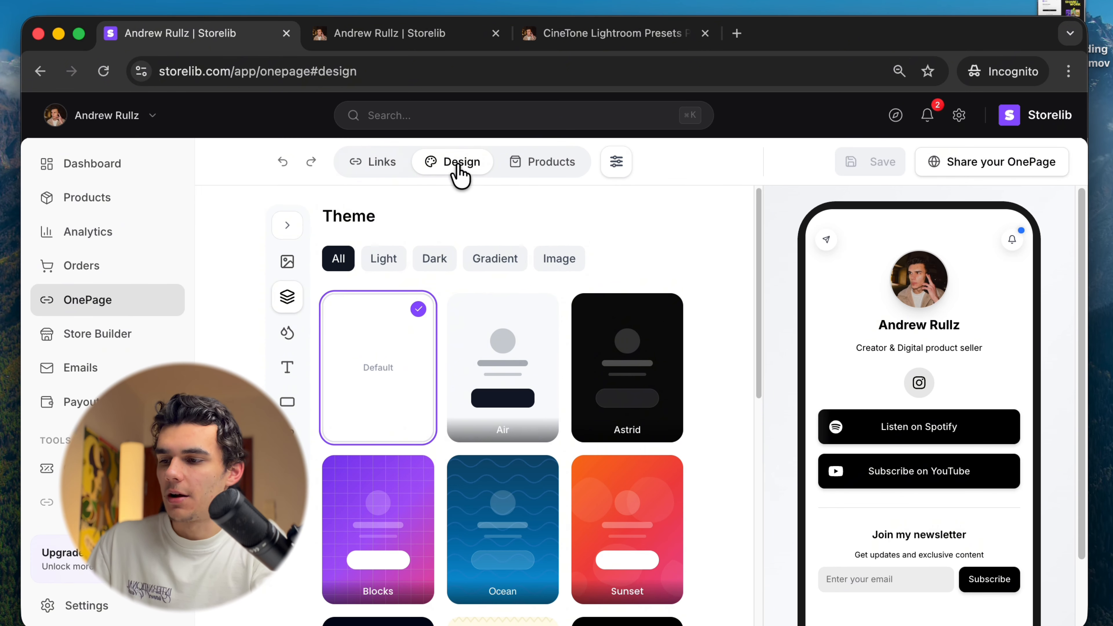
pyautogui.click(505, 370)
pyautogui.click(635, 390)
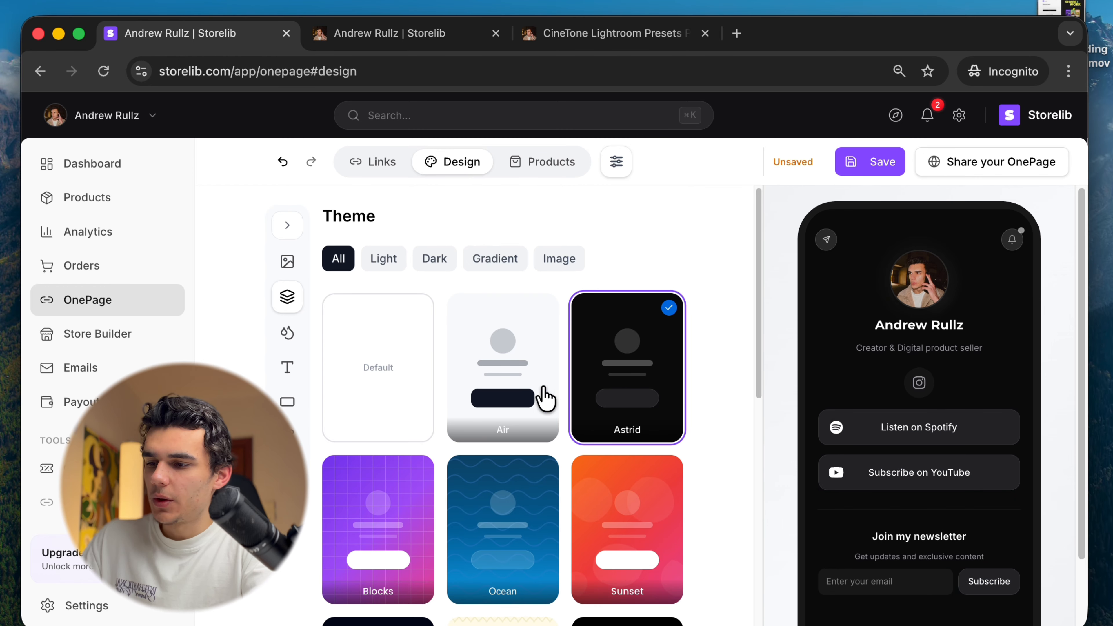
pyautogui.click(381, 519)
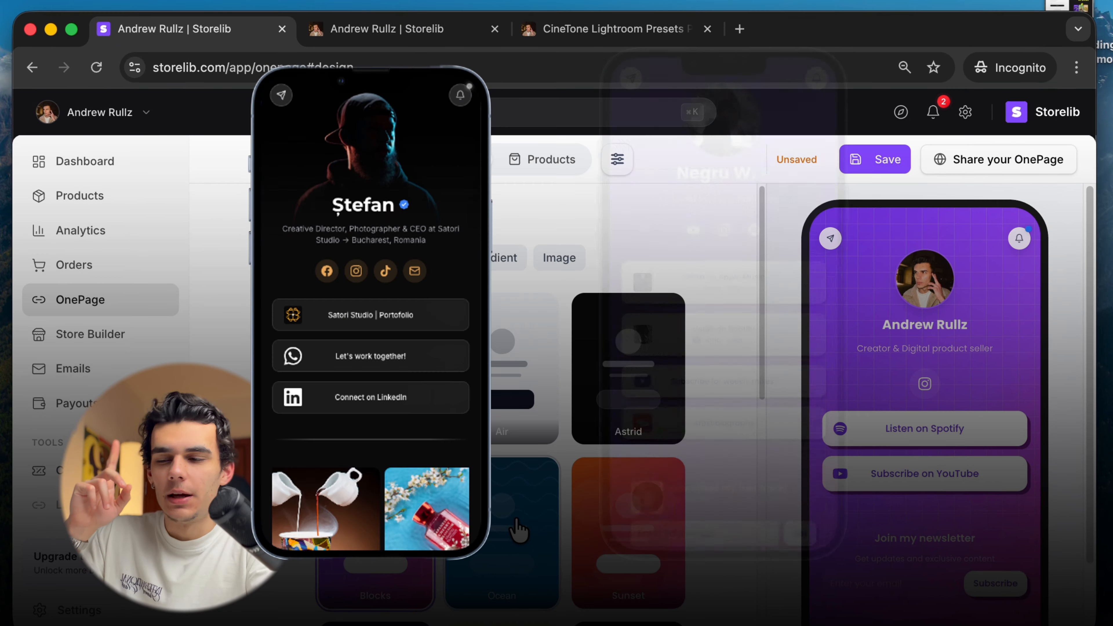
pyautogui.click(526, 535)
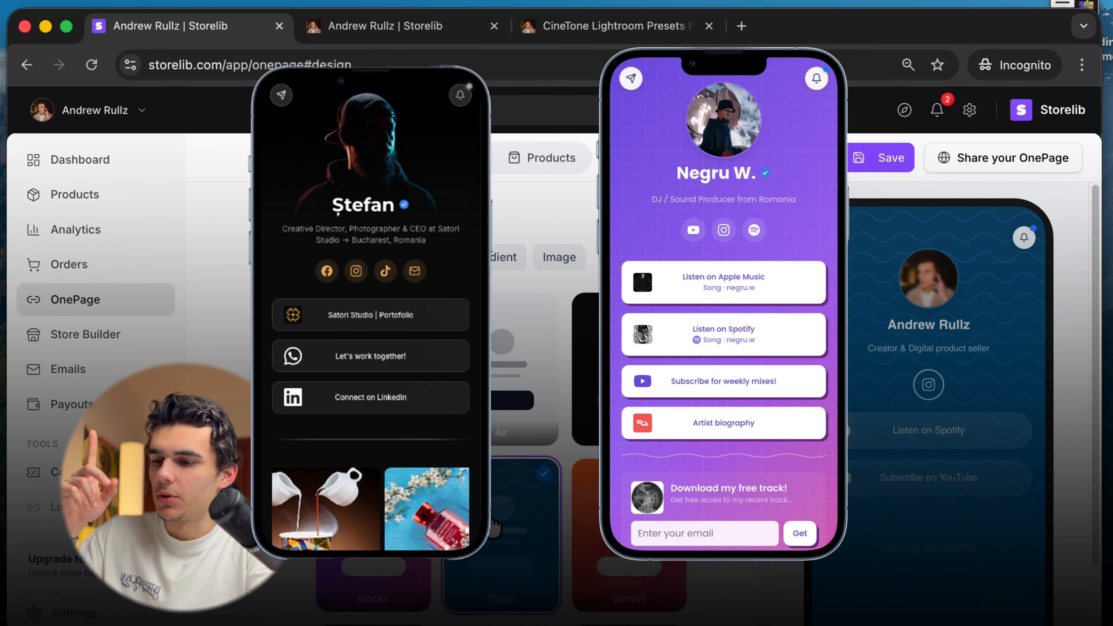
pyautogui.scroll(-5, 584, 554)
pyautogui.click(504, 583)
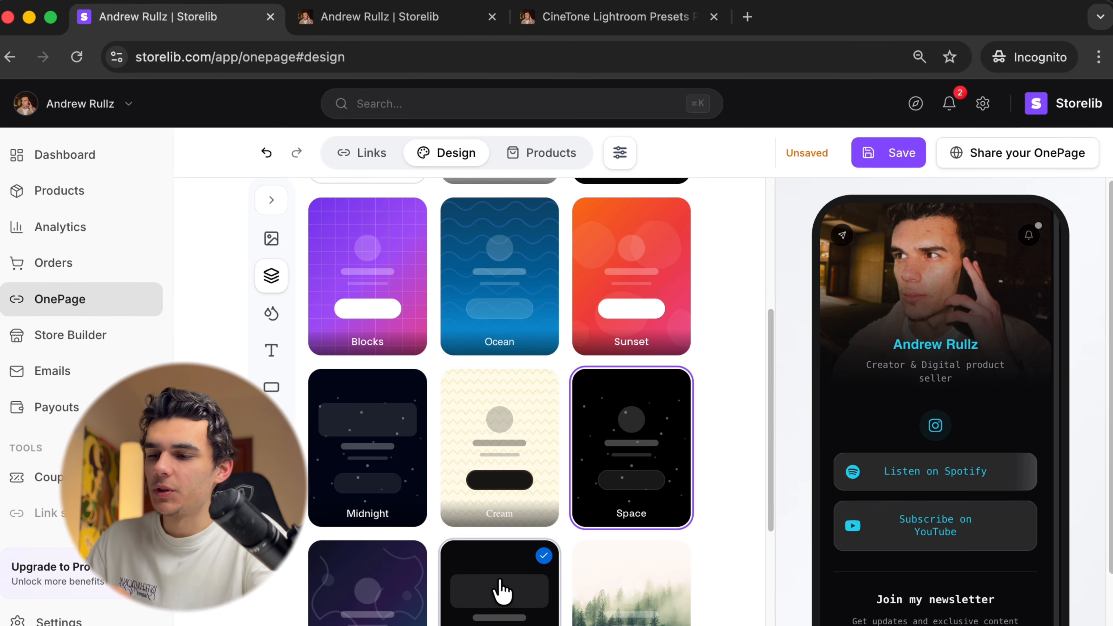
# - Apply the dark theme with blue and orange waves, switch the profile image layout to Classic, and save the OnePage
pyautogui.scroll(-4, 423, 604)
pyautogui.click(395, 567)
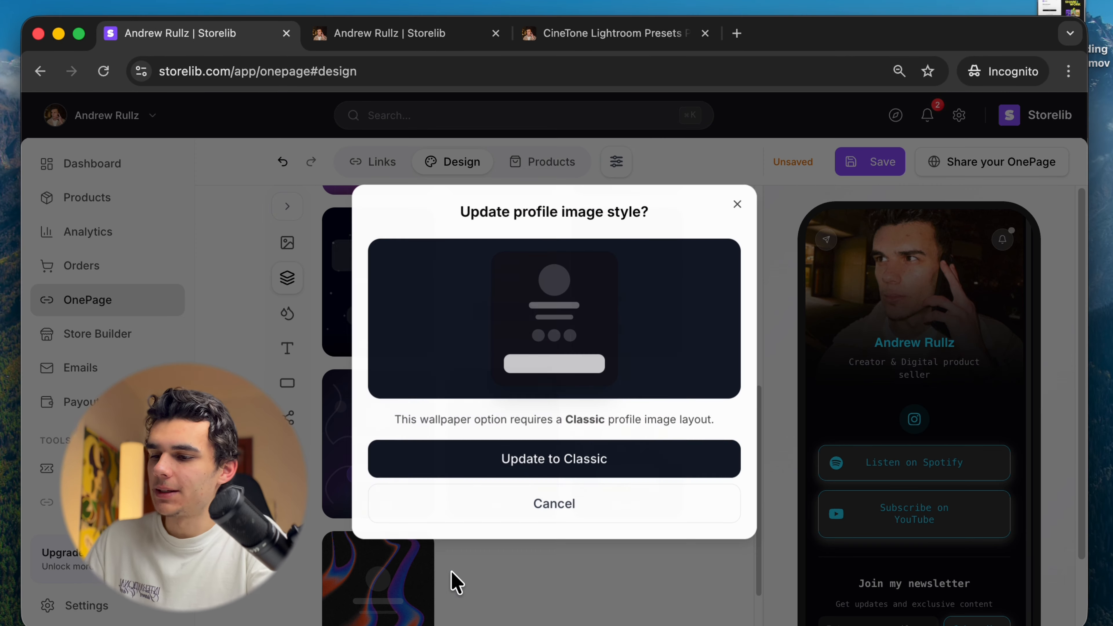
pyautogui.click(574, 458)
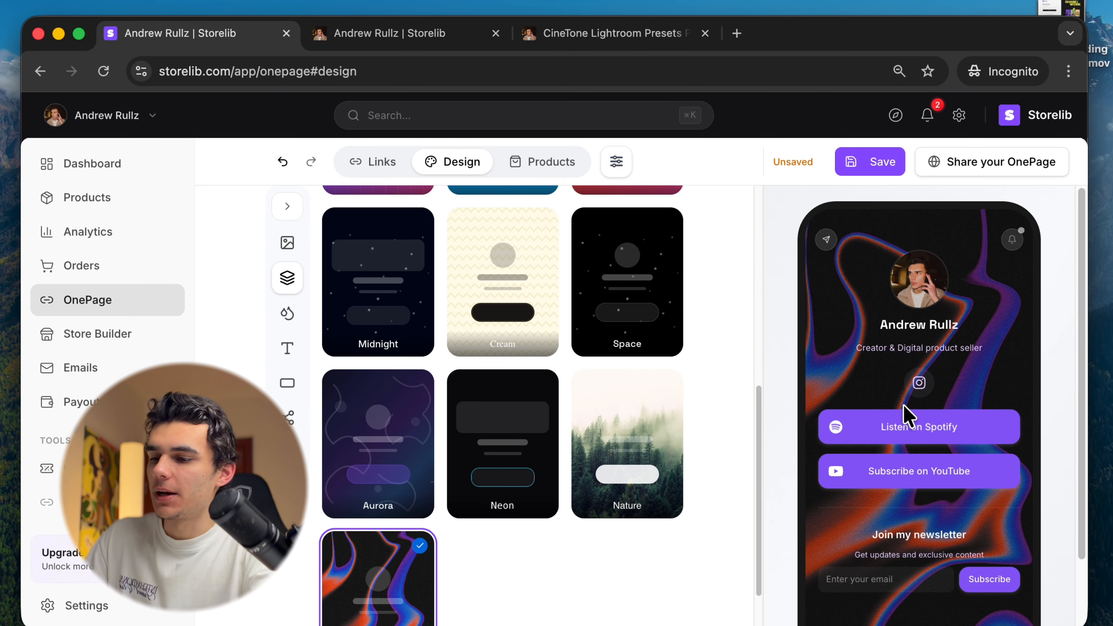
pyautogui.scroll(8, 611, 373)
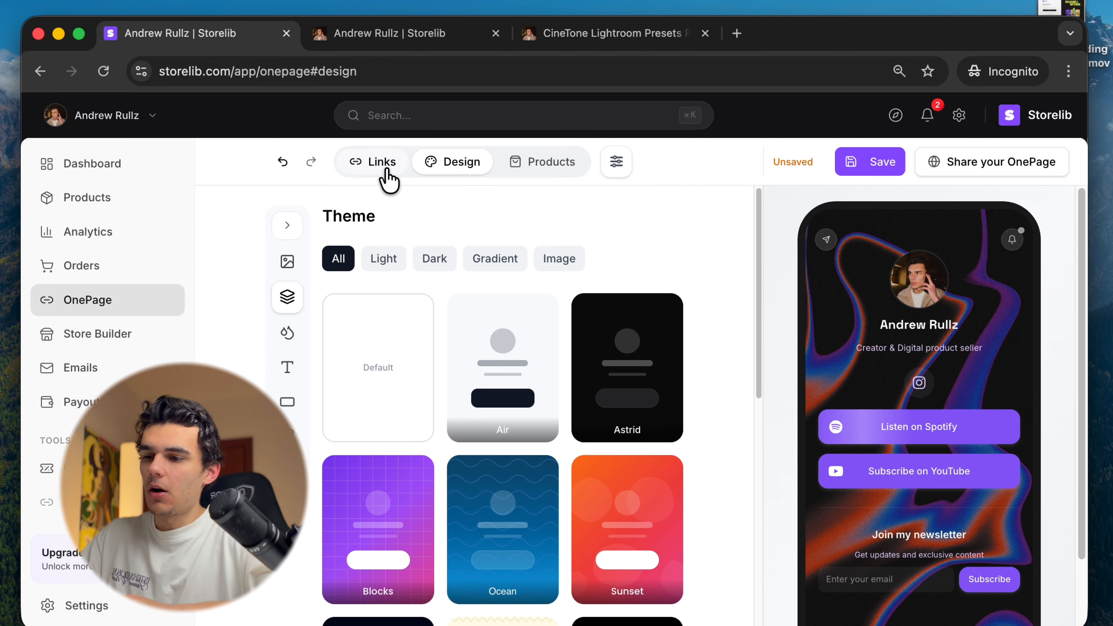
pyautogui.click(383, 166)
pyautogui.click(865, 166)
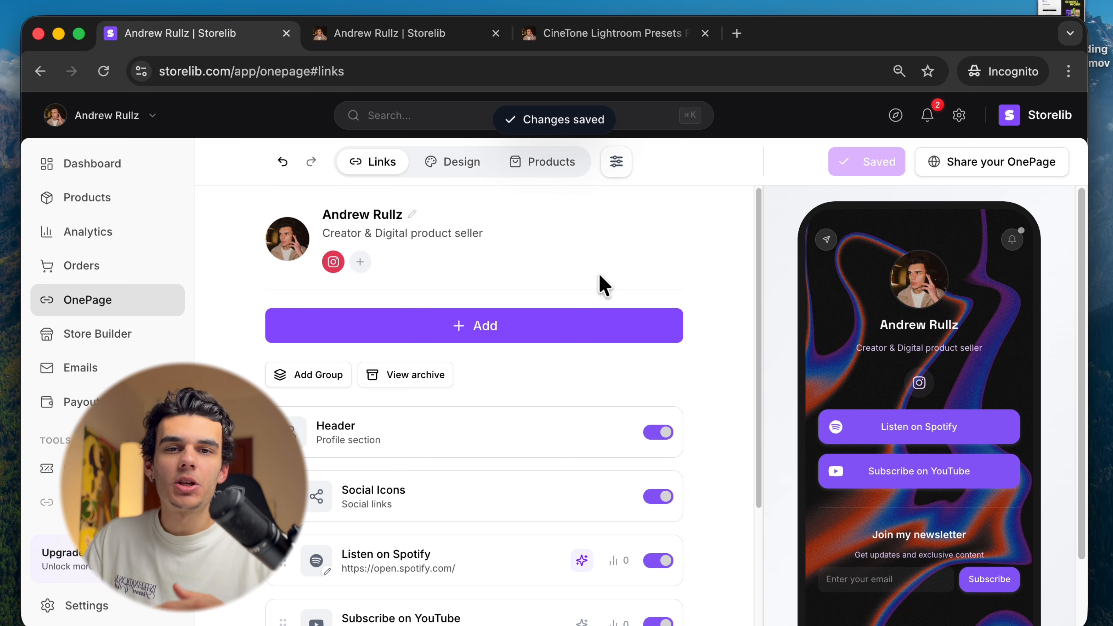
# - Open the Discover marketplace and look through its recommended products and the list of browsing categories
pyautogui.click(132, 167)
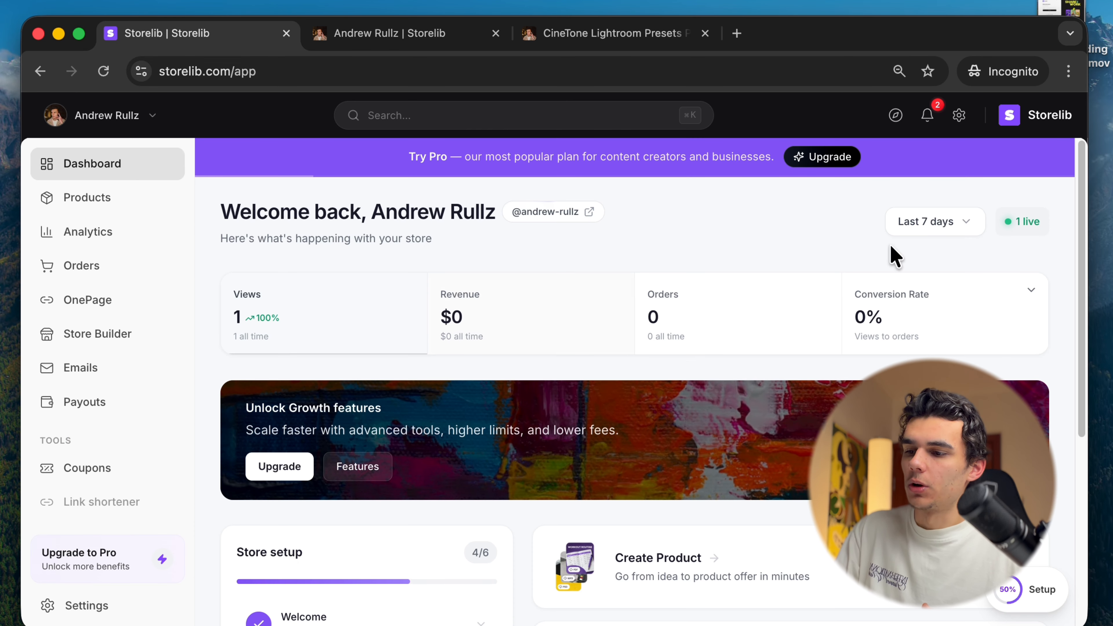
pyautogui.click(895, 116)
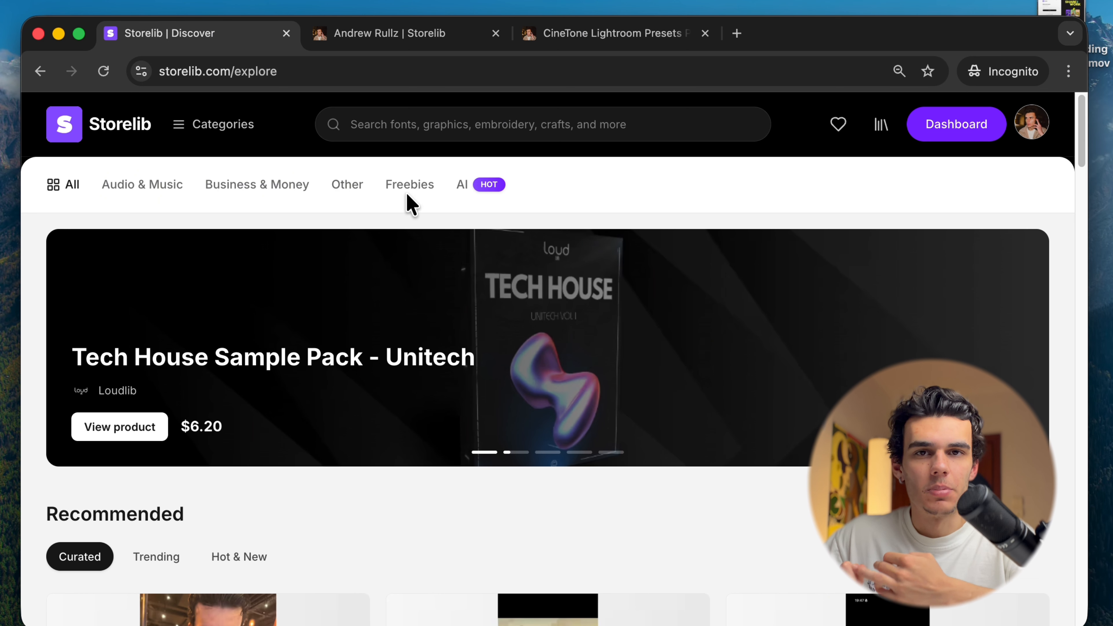
pyautogui.scroll(-15, 473, 261)
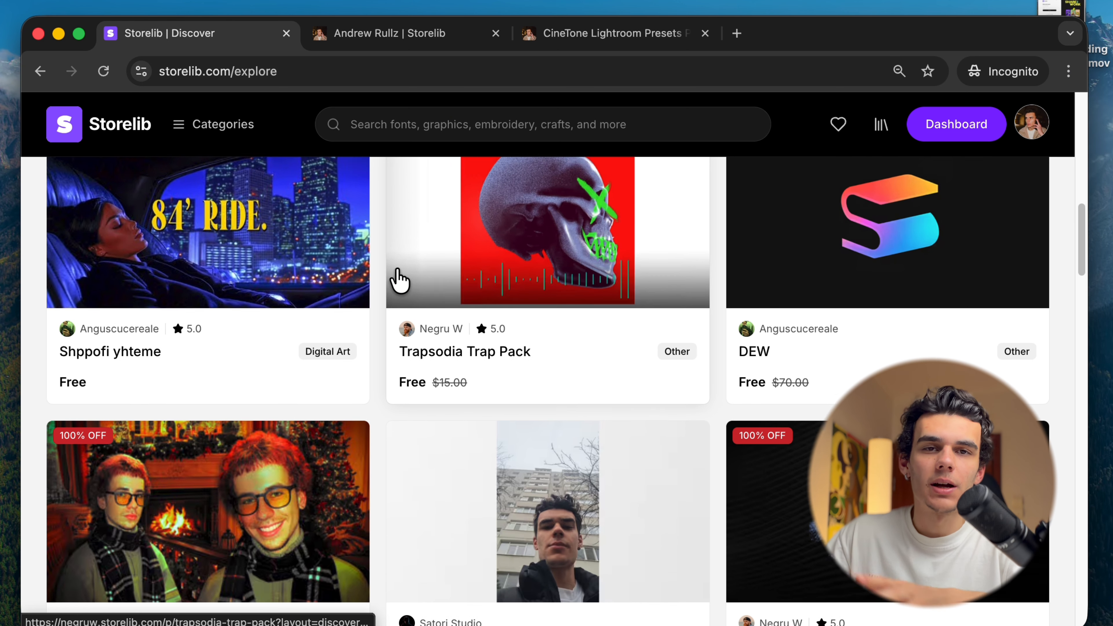
pyautogui.scroll(3, 397, 278)
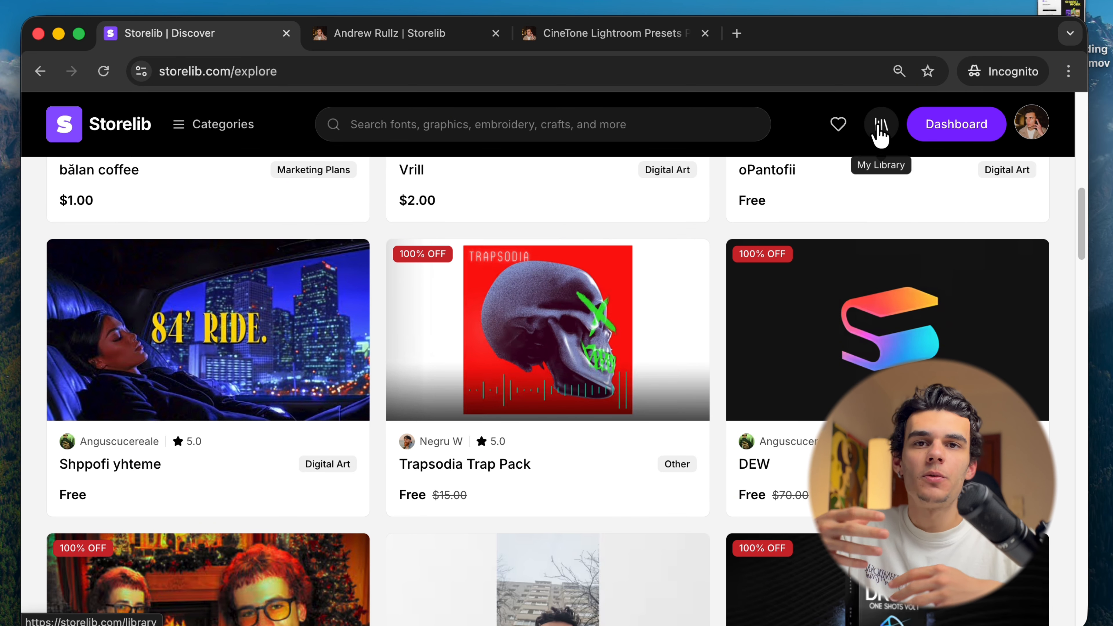
pyautogui.click(231, 131)
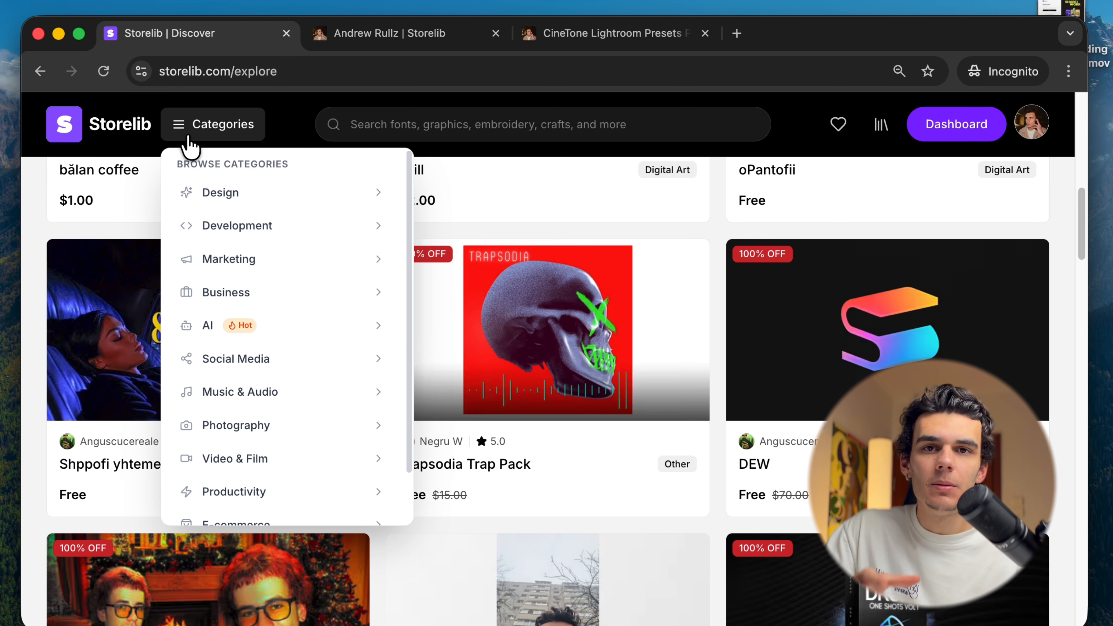
pyautogui.scroll(15, 614, 315)
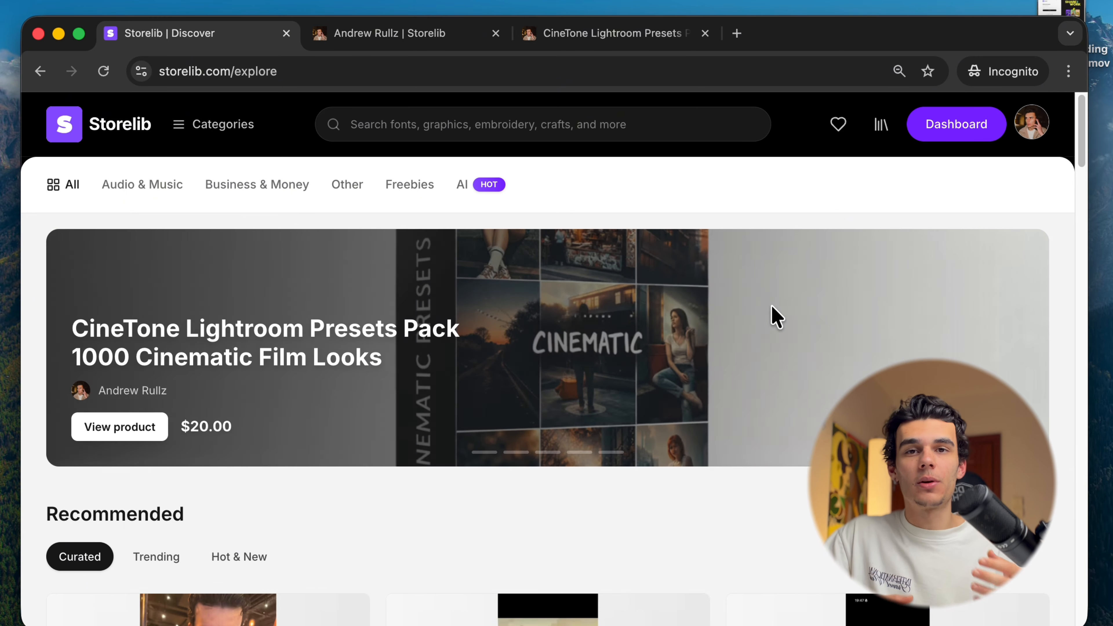
# - Start connecting Stripe for payouts and submit the business details with industry Software and description "I sell digital products online"
pyautogui.click(941, 134)
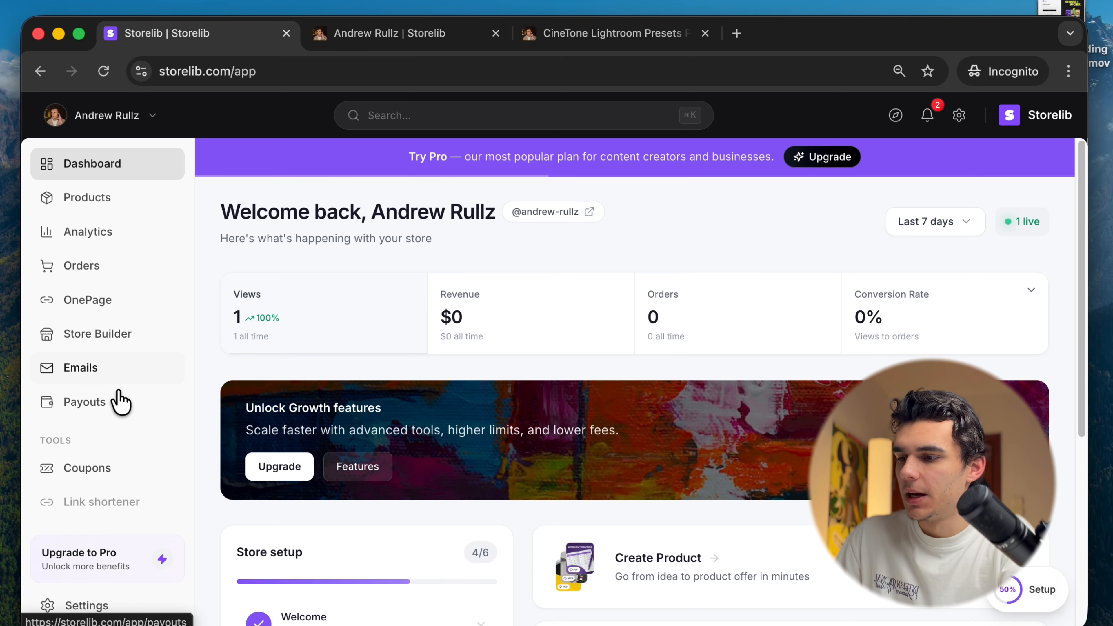
pyautogui.click(123, 411)
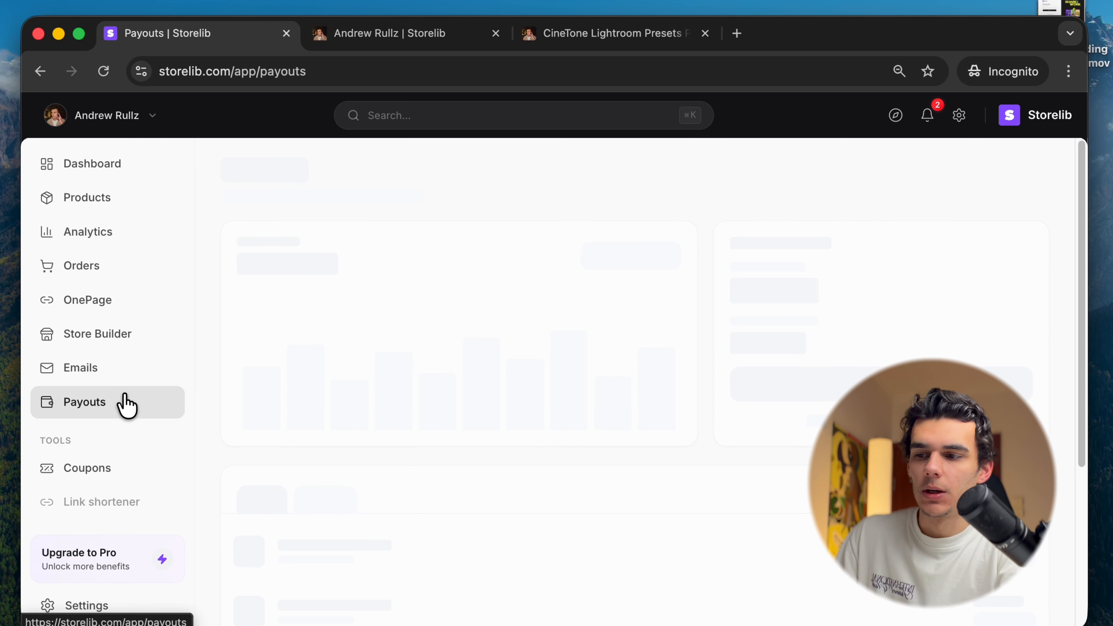
pyautogui.click(658, 426)
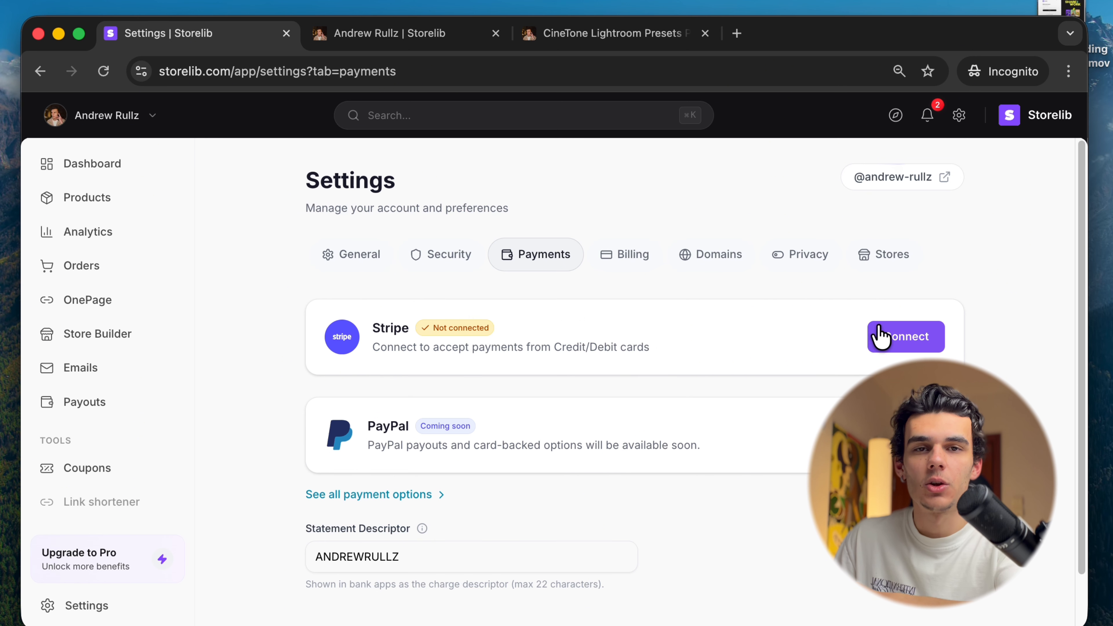
pyautogui.click(903, 347)
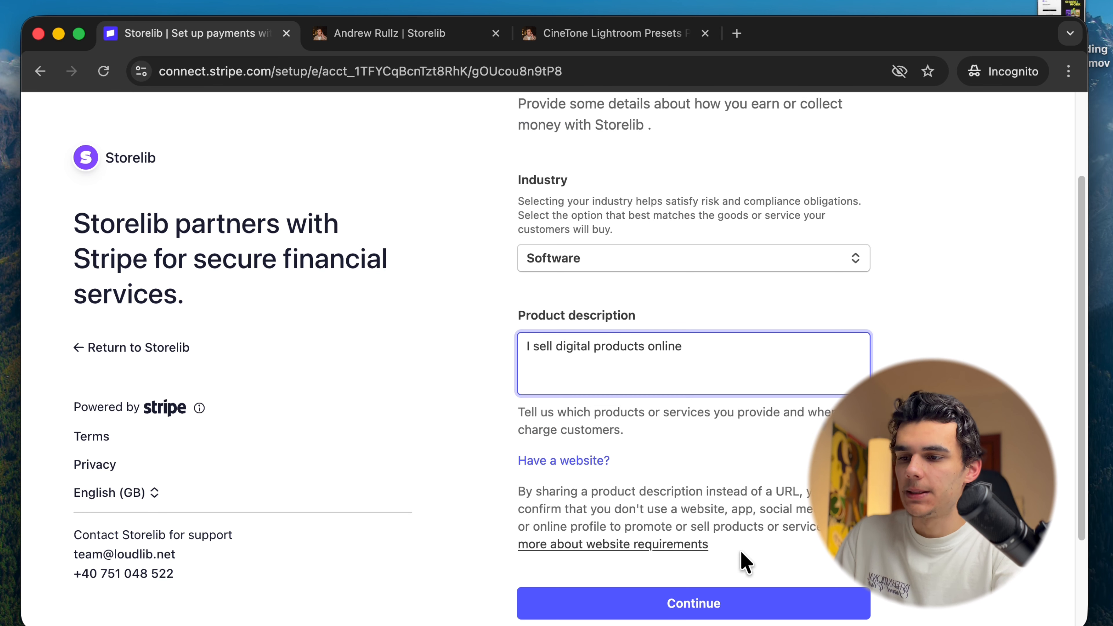
pyautogui.click(733, 608)
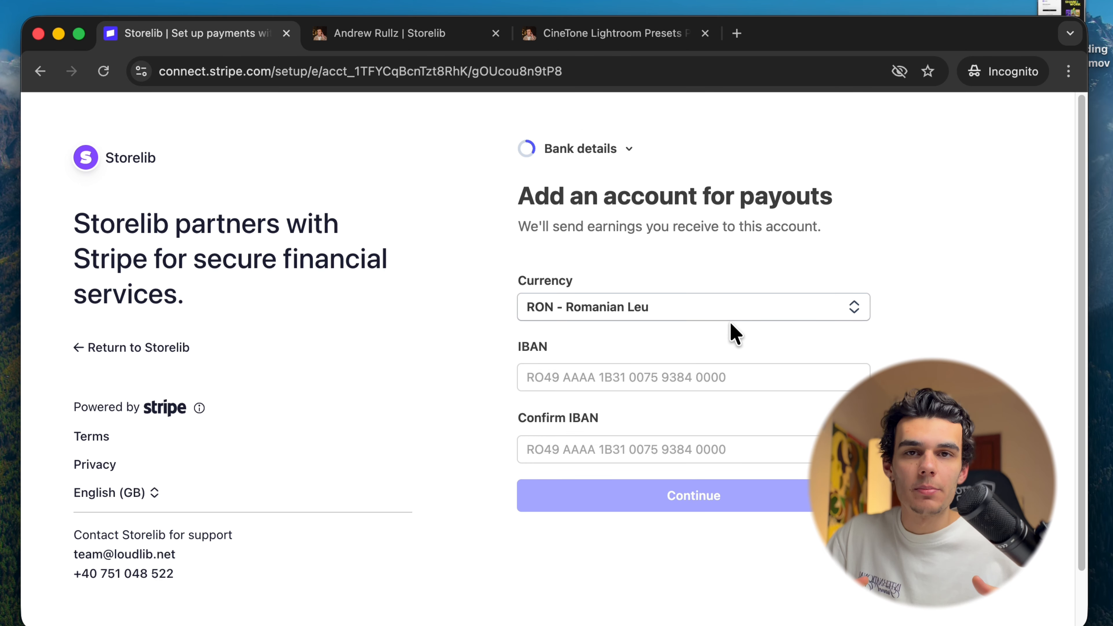
# - Review the Payouts page, including the revenue chart and its time period choices, the sales list and the payout account
pyautogui.click(87, 402)
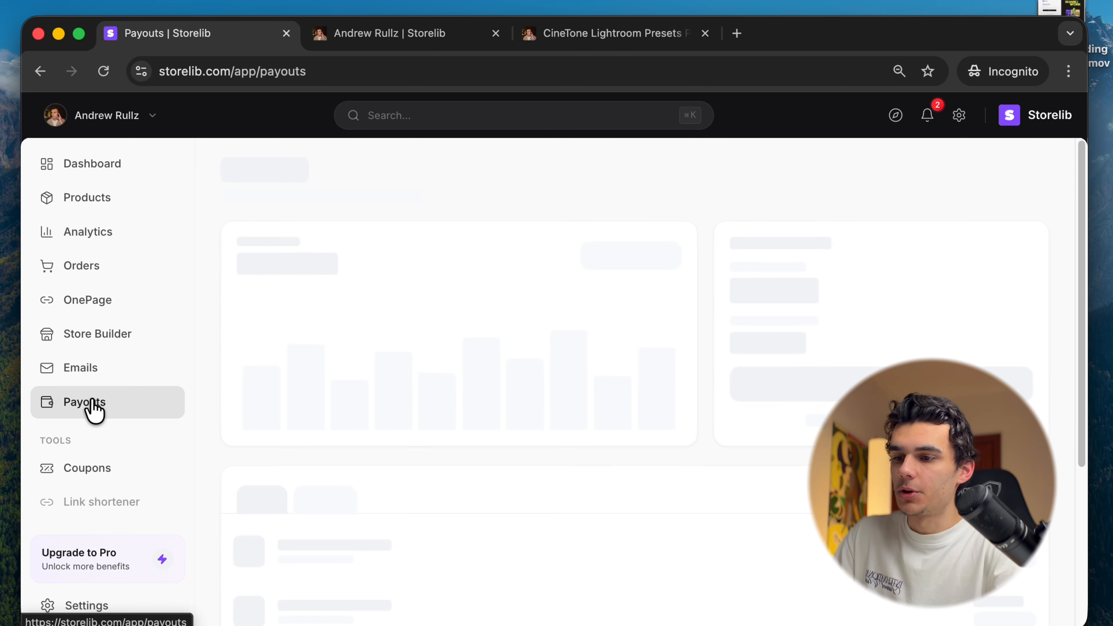
pyautogui.scroll(-5, 597, 415)
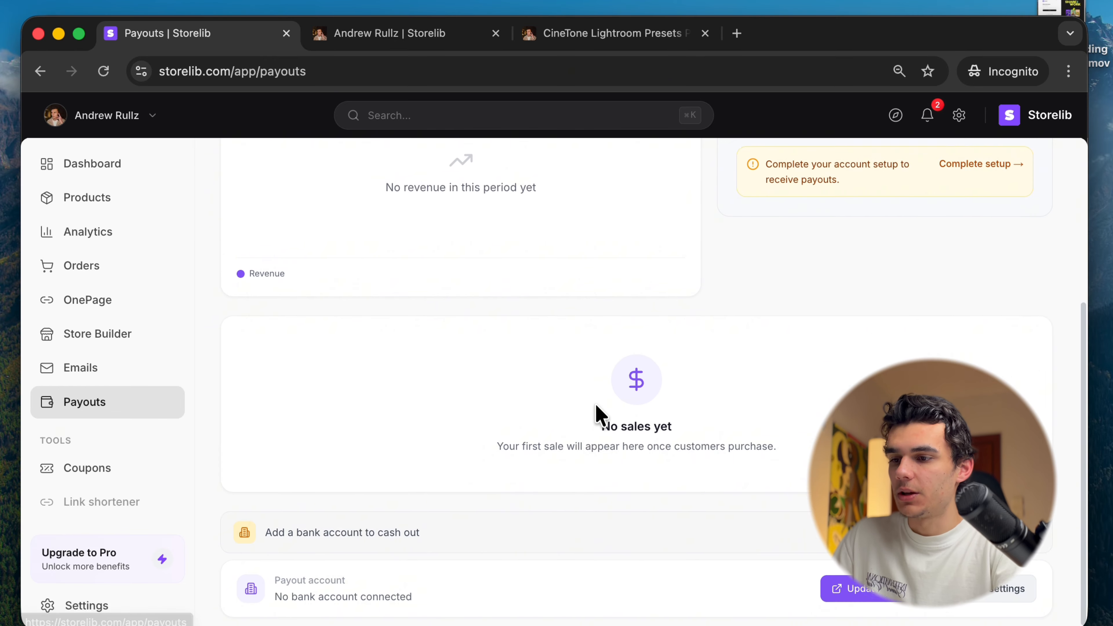
pyautogui.scroll(5, 601, 412)
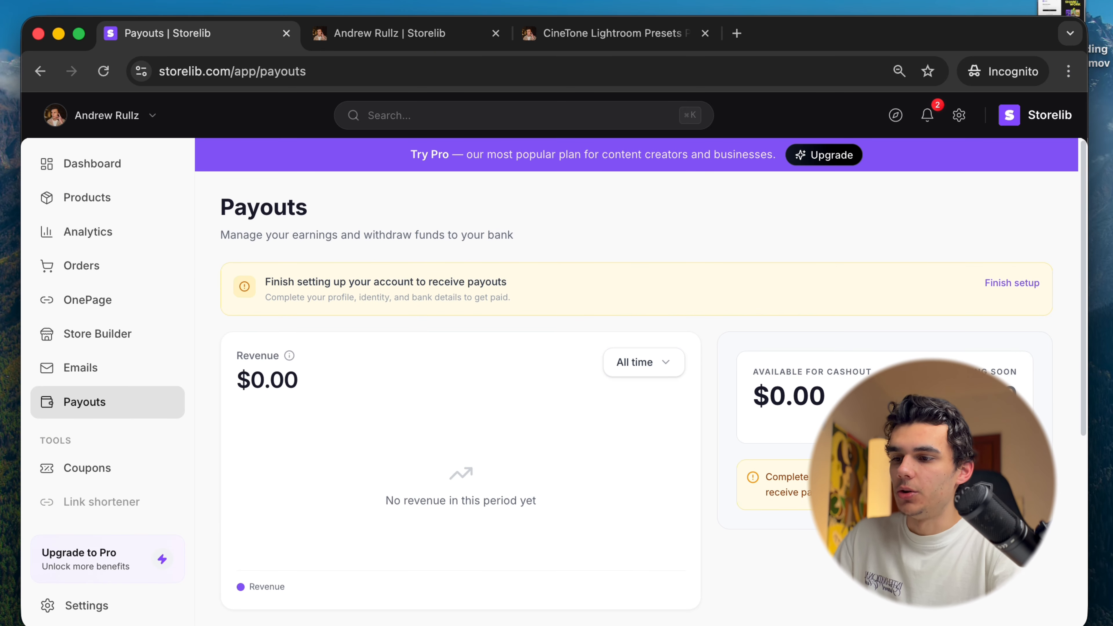
pyautogui.click(651, 375)
pyautogui.click(642, 378)
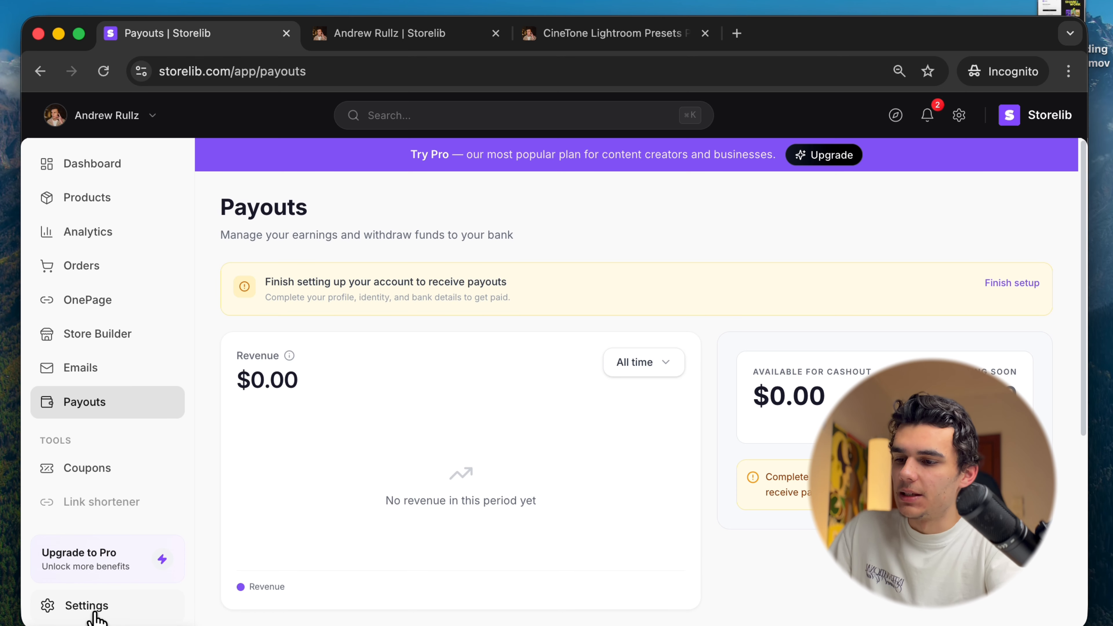
# - Open the account settings and look over the General and Security options
pyautogui.click(93, 613)
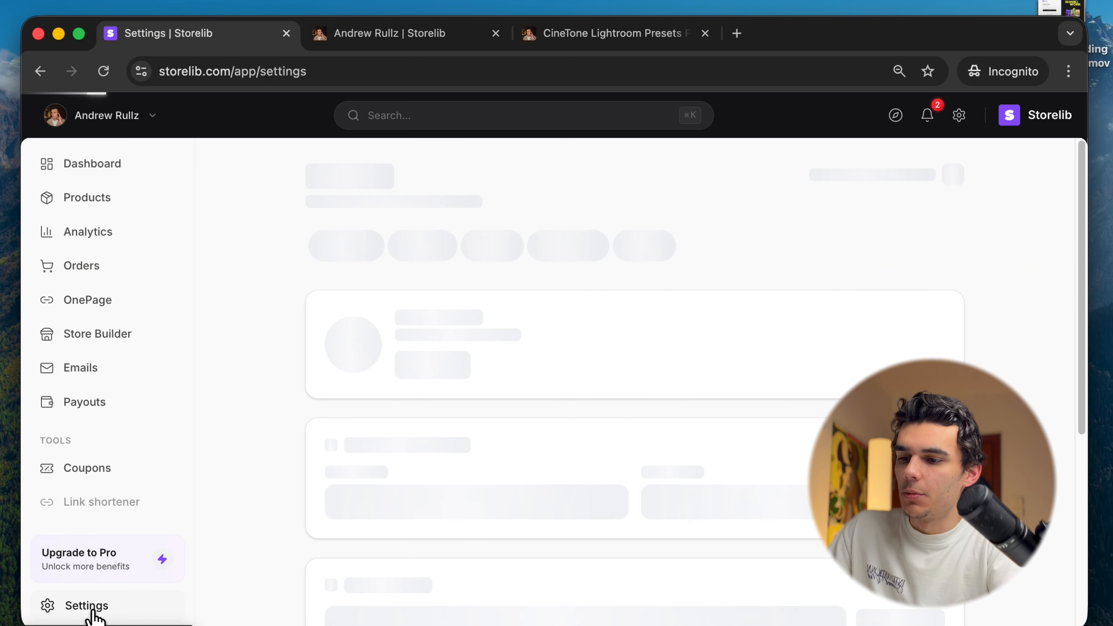
pyautogui.scroll(-2, 462, 249)
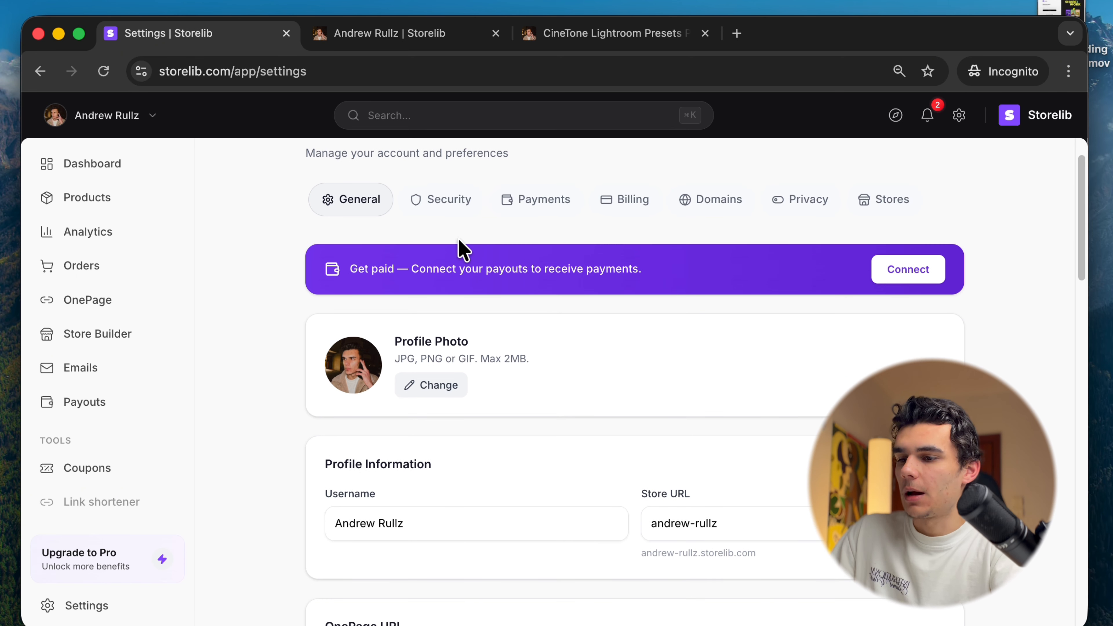
pyautogui.click(440, 201)
pyautogui.scroll(-7, 487, 406)
pyautogui.scroll(7, 438, 291)
pyautogui.click(352, 259)
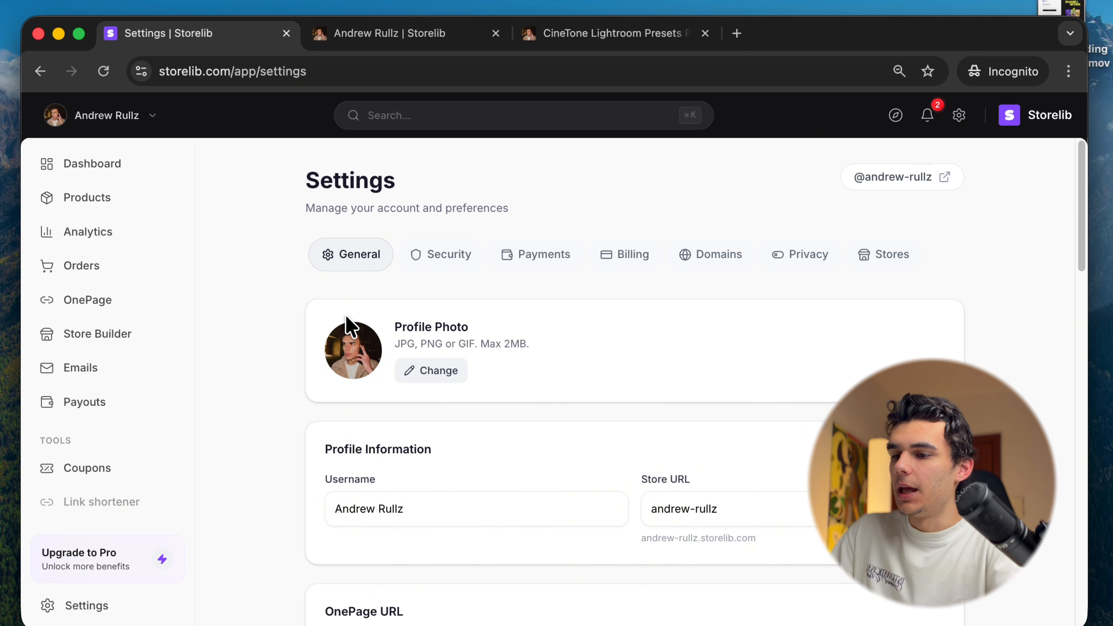
# - Review the profile, email and language options in the General settings and the custom domain options in the Domains settings
pyautogui.scroll(-15, 514, 417)
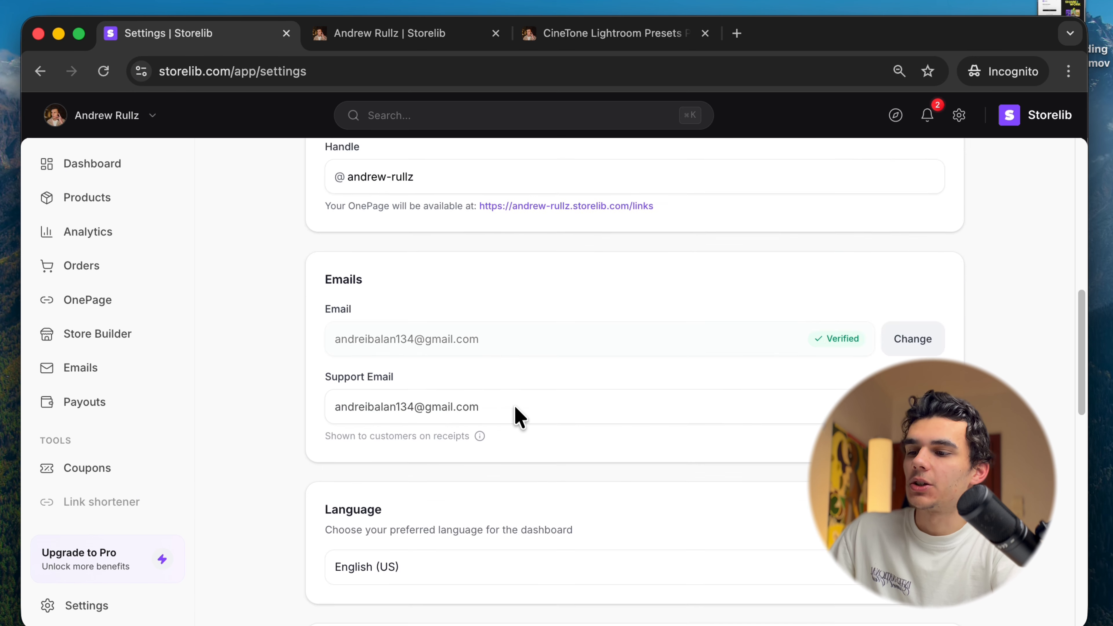
pyautogui.scroll(15, 514, 404)
pyautogui.click(701, 256)
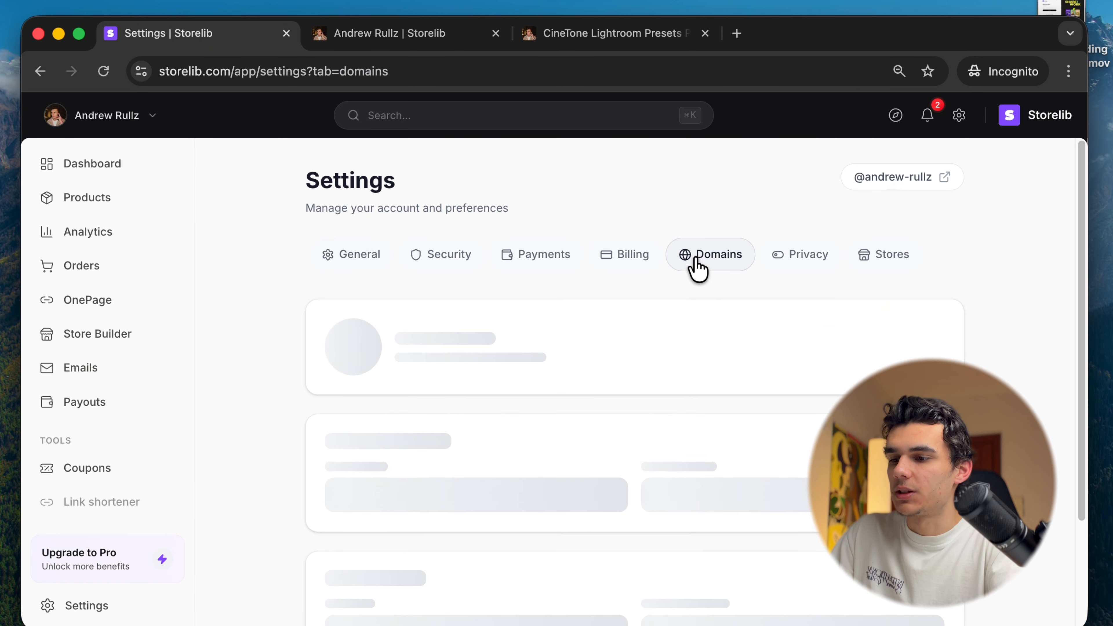
pyautogui.scroll(-3, 756, 468)
pyautogui.scroll(3, 756, 468)
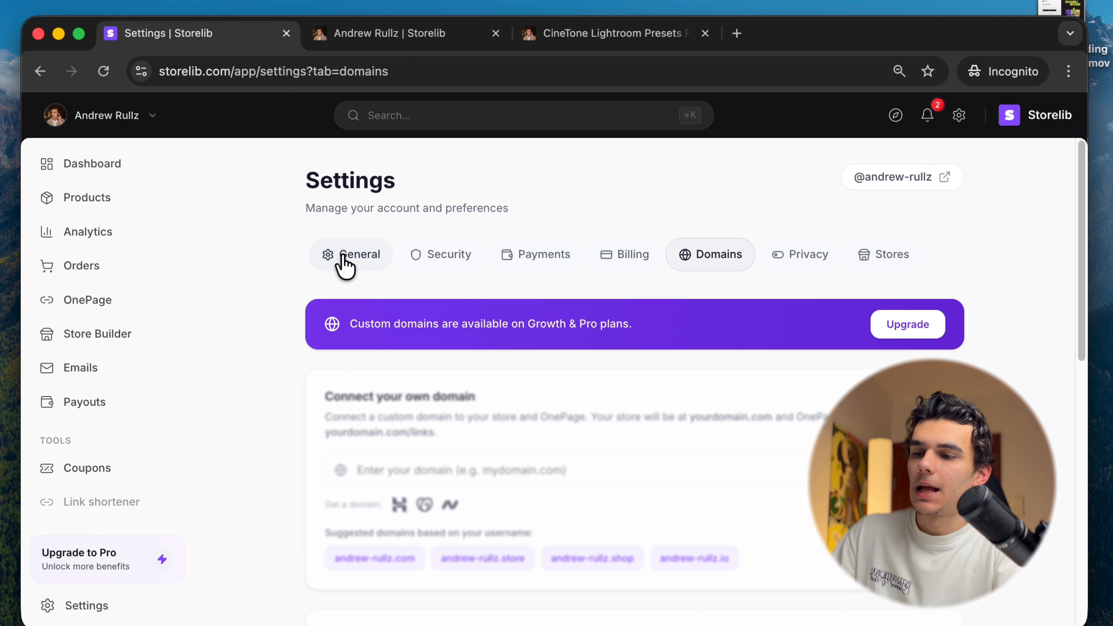
pyautogui.click(346, 266)
pyautogui.scroll(1, 535, 385)
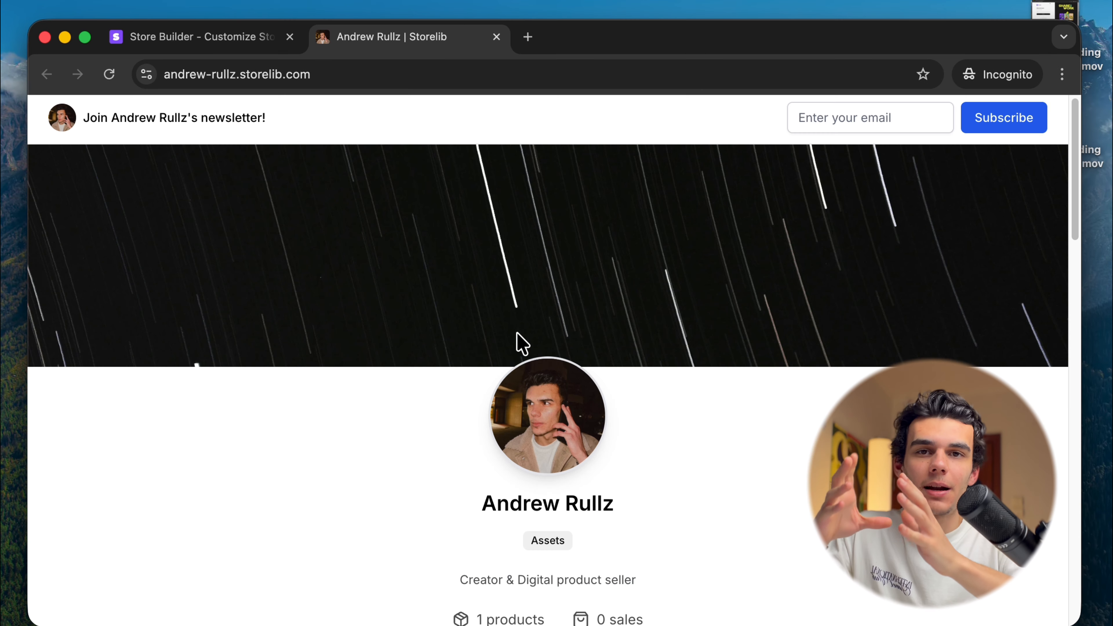
# - Look over the public storefront and view the second image on the CineTone Lightroom presets product page
pyautogui.scroll(-2, 517, 344)
pyautogui.scroll(-6, 517, 343)
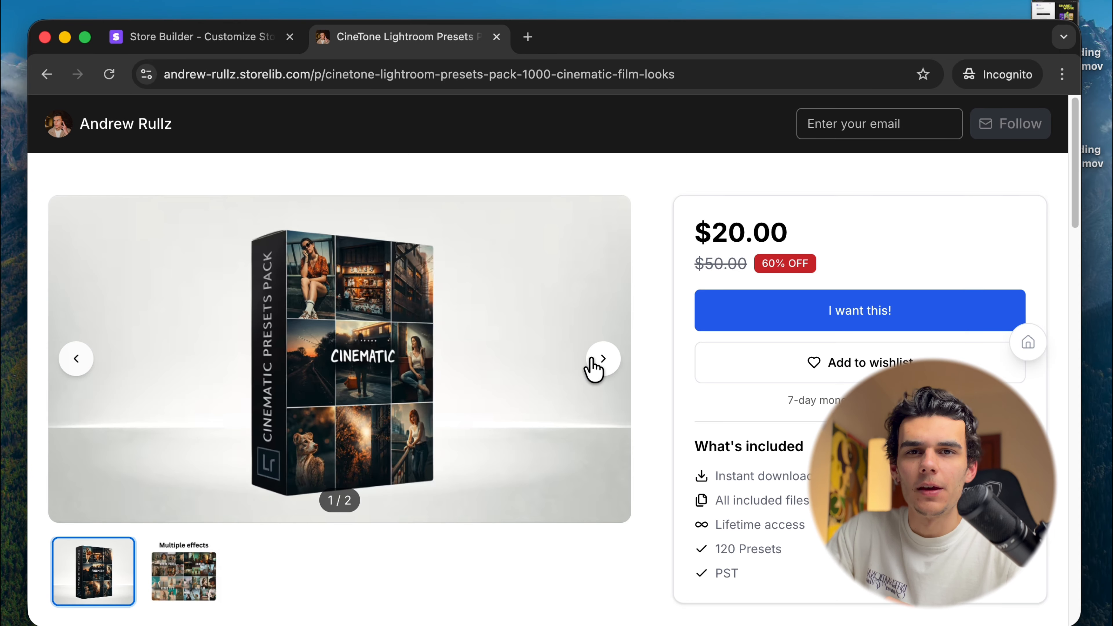
pyautogui.click(592, 360)
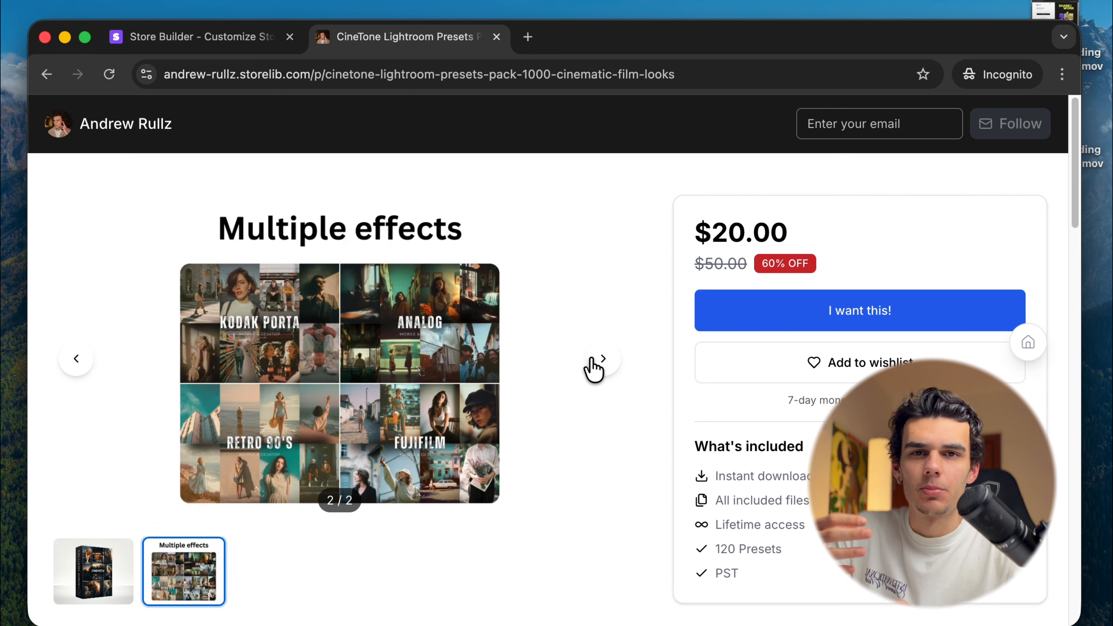